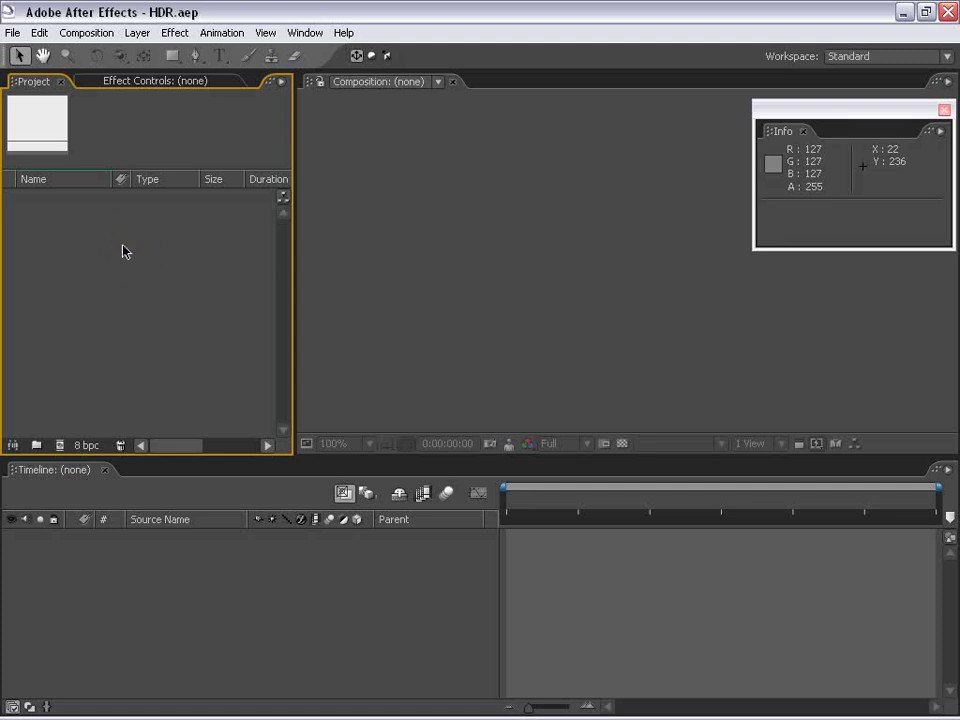
Create a new 720×480 NTSC DV composition, Comp 1.
left_click(86, 32)
left_click(60, 51)
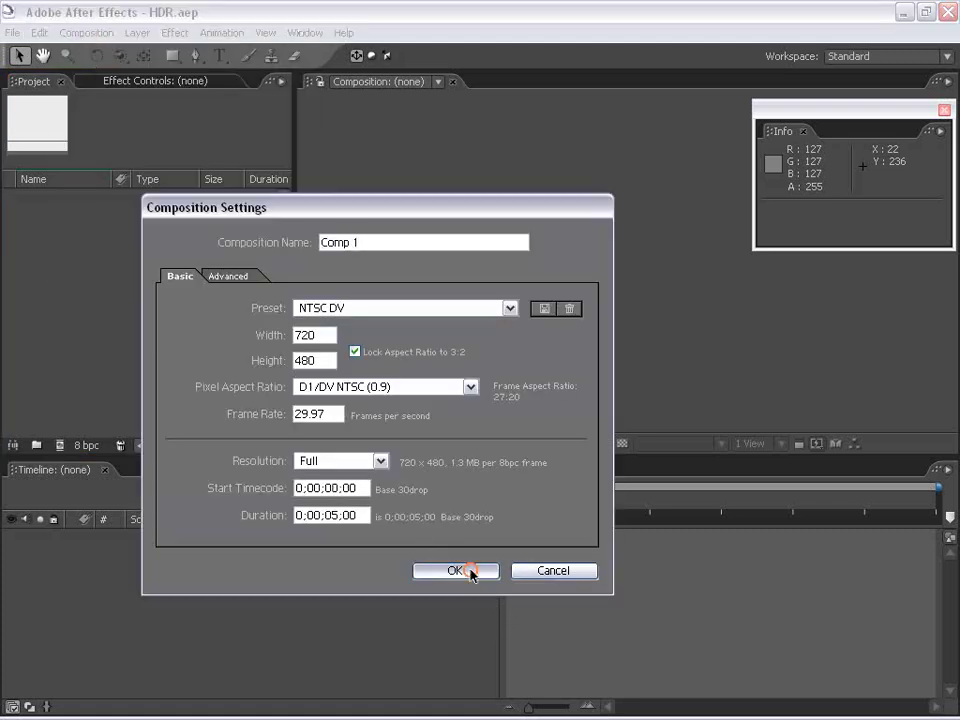
left_click(469, 572)
Add a white solid layer to Comp 1.
left_click(135, 33)
mouse_move(140, 52)
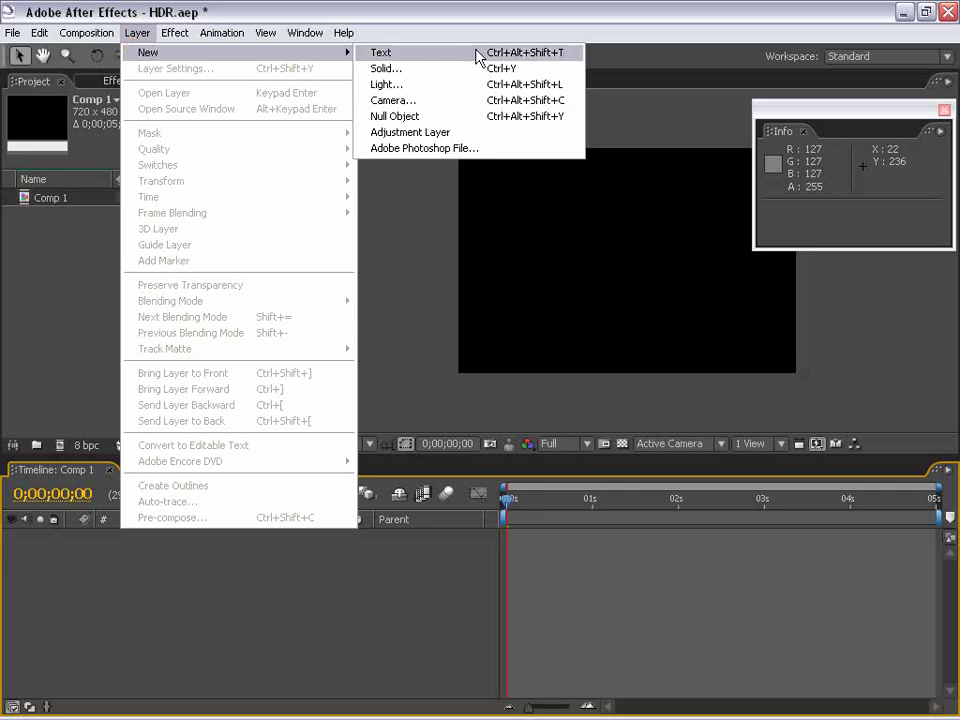
left_click(440, 67)
left_click(515, 471)
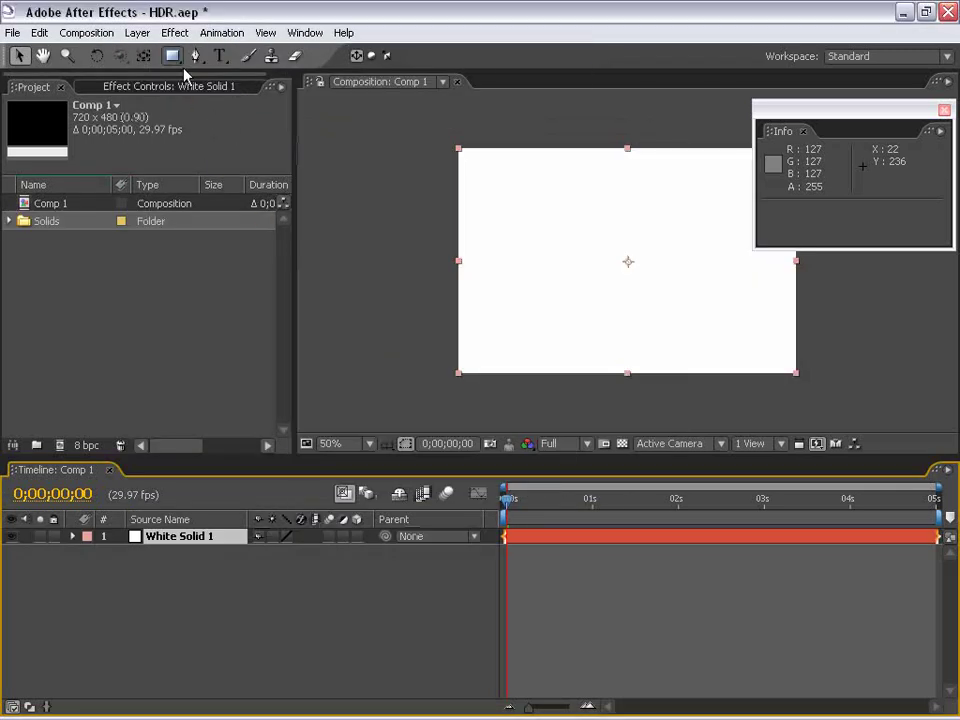
Apply a Ramp to the solid, with its start at 360,46 and end at 360,430.
left_click(175, 33)
mouse_move(210, 240)
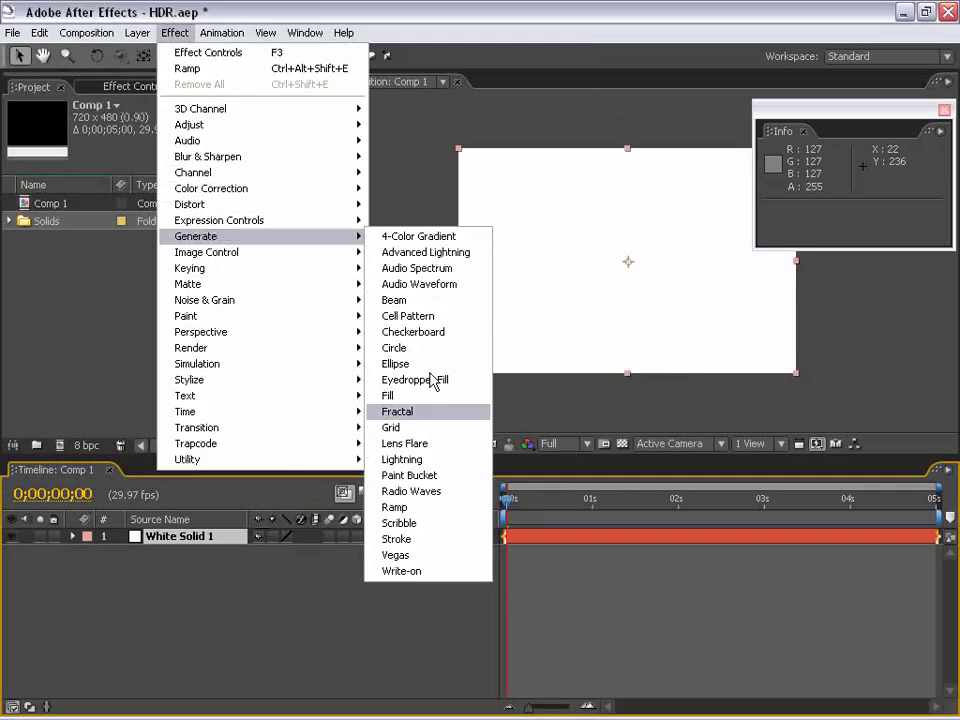
left_click(400, 507)
left_click_drag(565, 284, 525, 263)
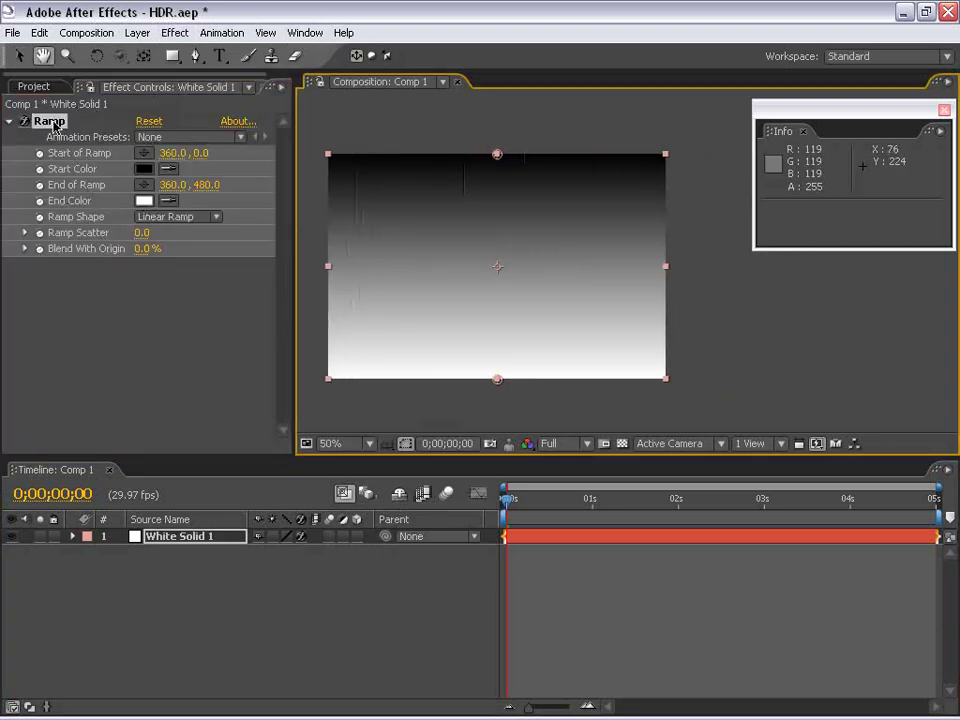
left_click_drag(498, 157, 499, 182)
left_click_drag(498, 380, 497, 356)
left_click_drag(810, 107, 787, 134)
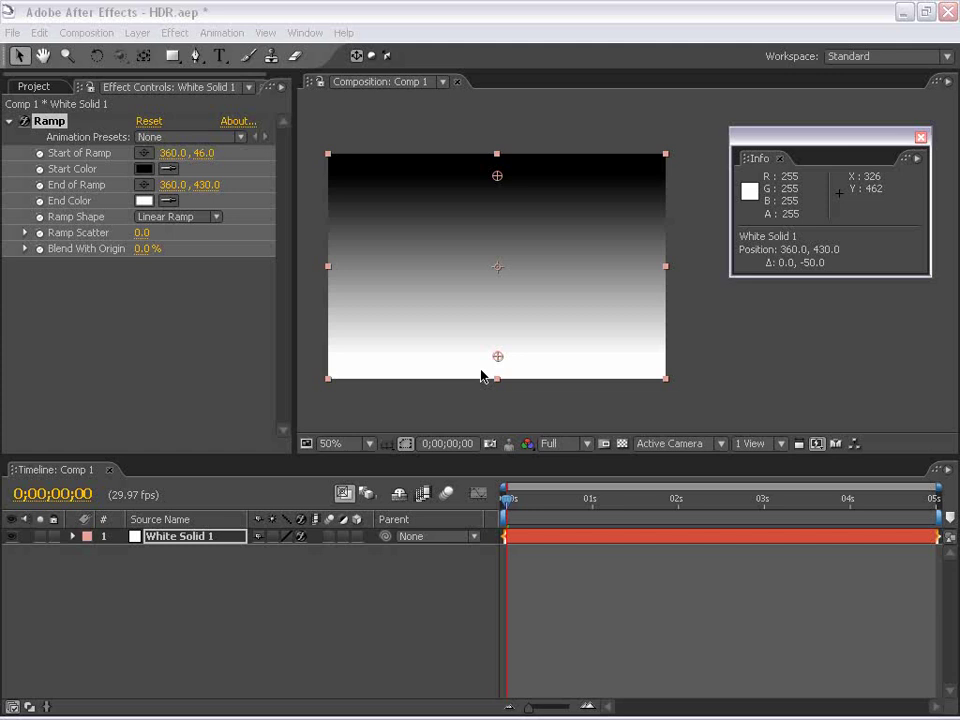
Open the color picker for the Ramp's End Color in Effect Controls.
left_click(33, 87)
left_click(150, 87)
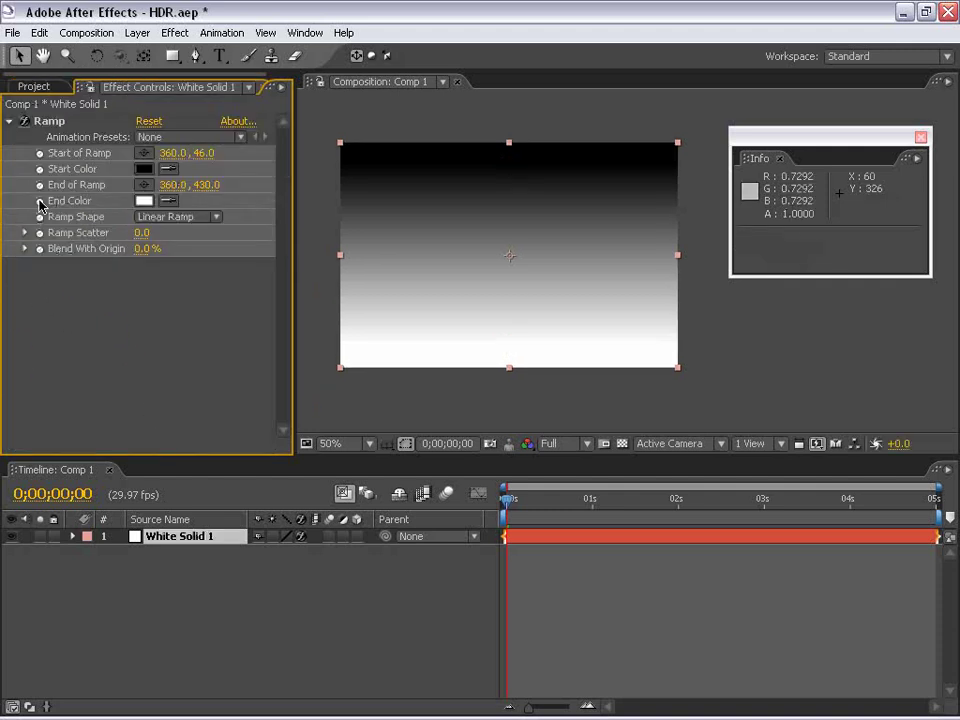
left_click(144, 200)
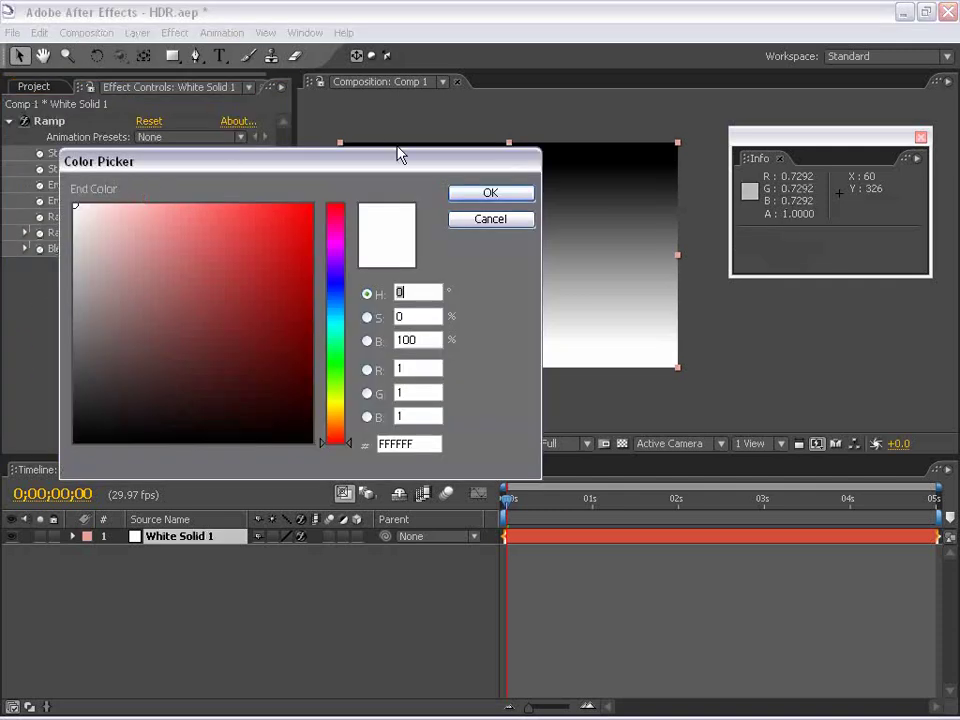
left_click_drag(399, 156, 386, 220)
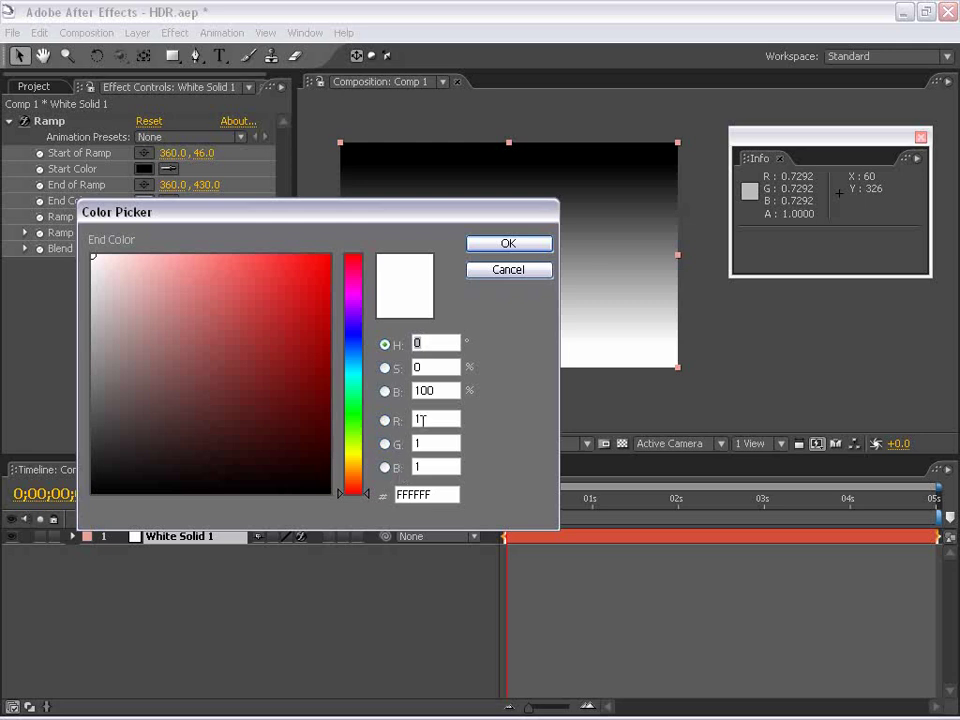
left_click_drag(446, 228, 490, 278)
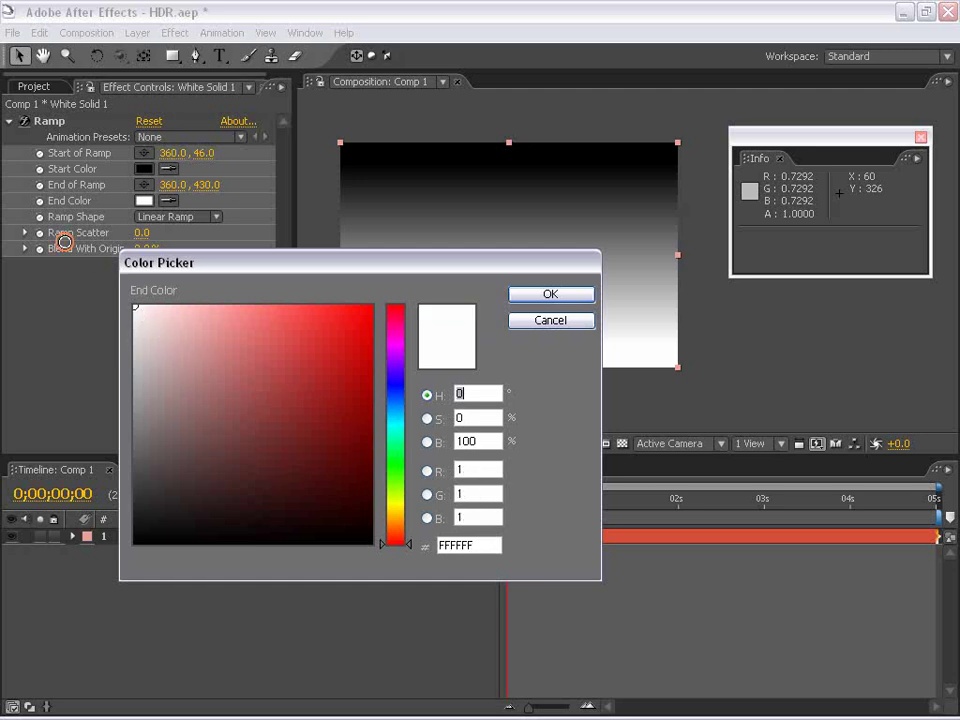
left_click_drag(266, 266, 290, 306)
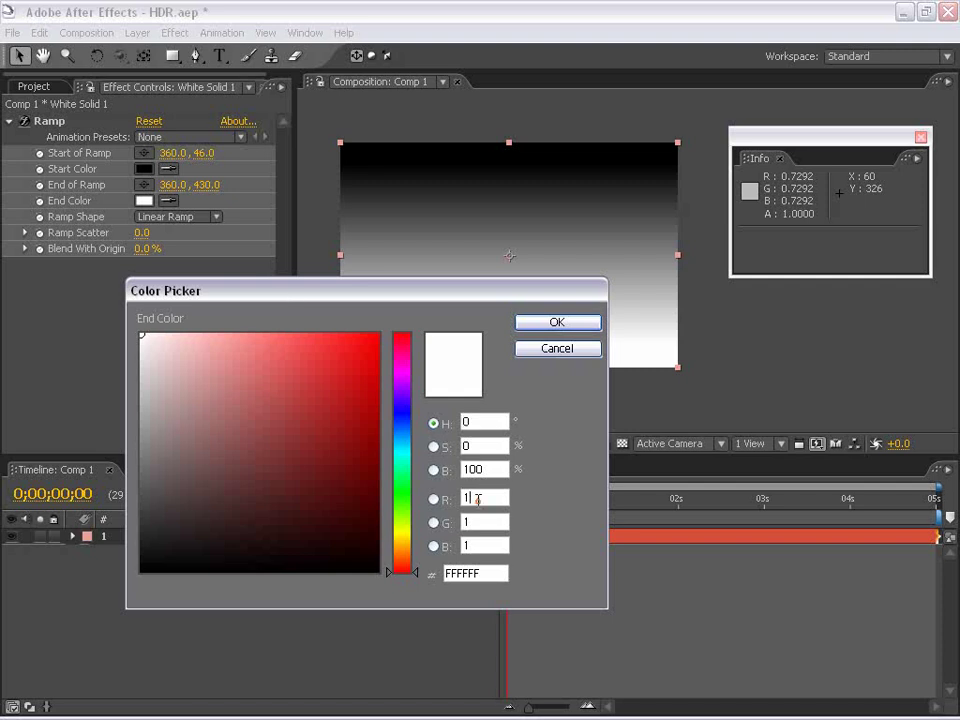
left_click_drag(244, 294, 197, 279)
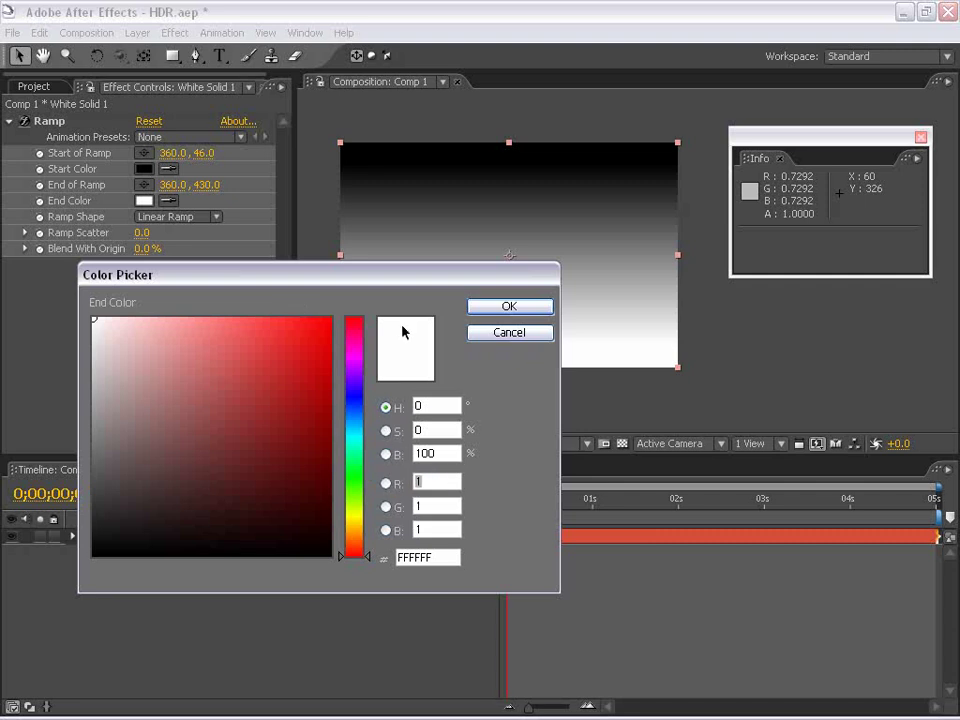
Enter 4 for the End Color's R, G and B values, and confirm.
left_click(450, 480)
left_click_drag(425, 480, 384, 483)
type("4")
key("Tab")
type("4")
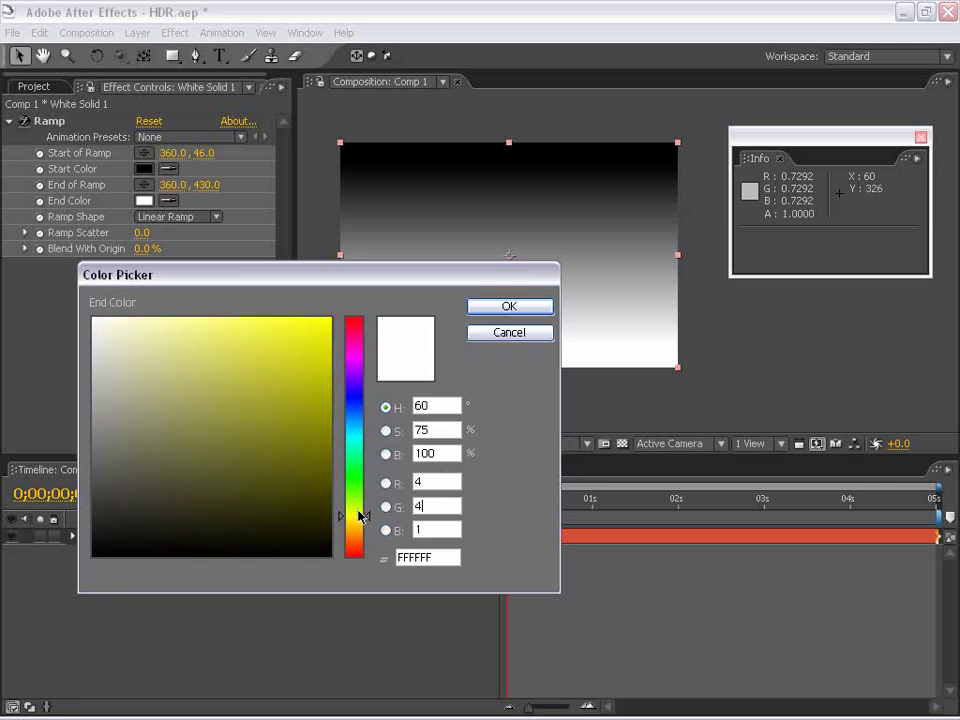
key("Tab")
type("4")
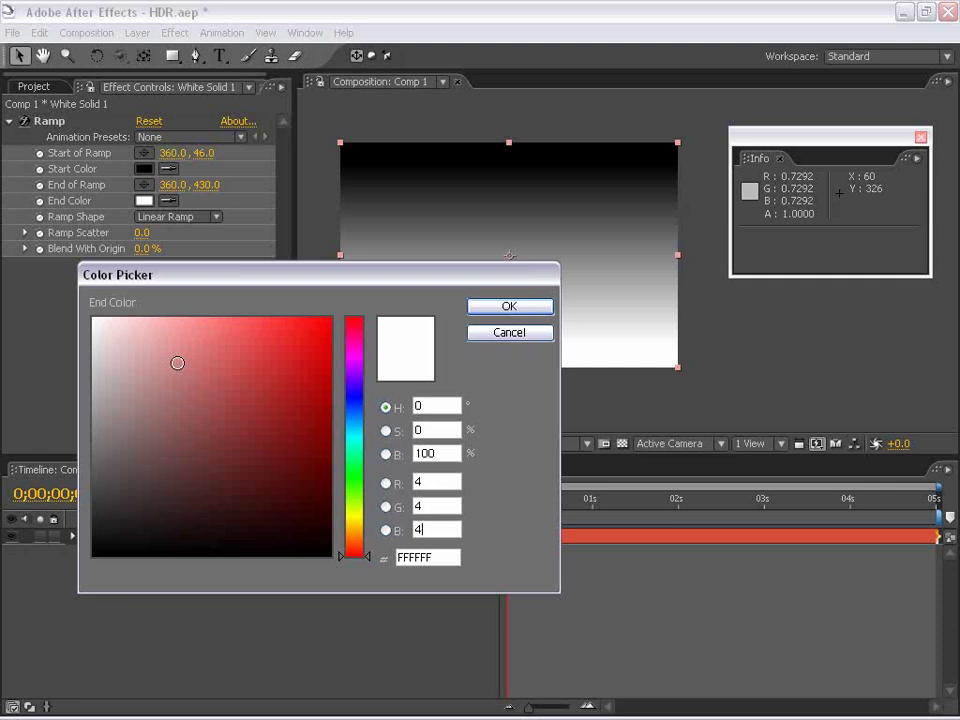
left_click(508, 306)
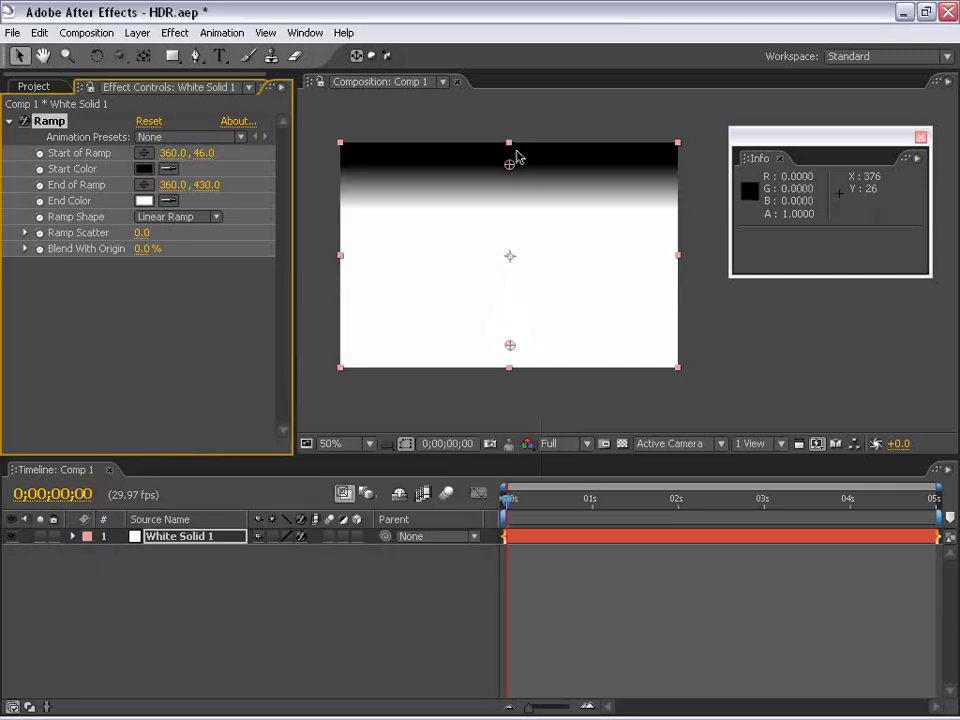
Move the Ramp's start to 360,4 and its end to 360,480, and zoom in to check.
left_click_drag(510, 165, 509, 145)
left_click_drag(508, 345, 510, 370)
key("period")
key("period")
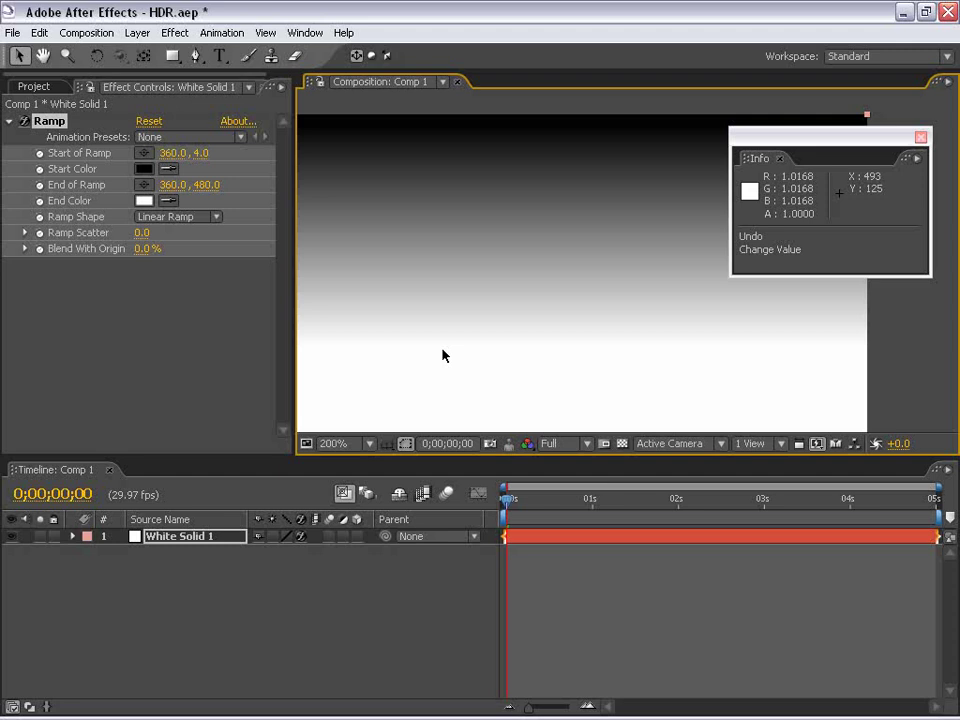
key("comma")
key("comma")
Pan around and lower the viewer exposure to reveal the above-1.0 pixel values.
left_click_drag(489, 343, 474, 183)
key("period")
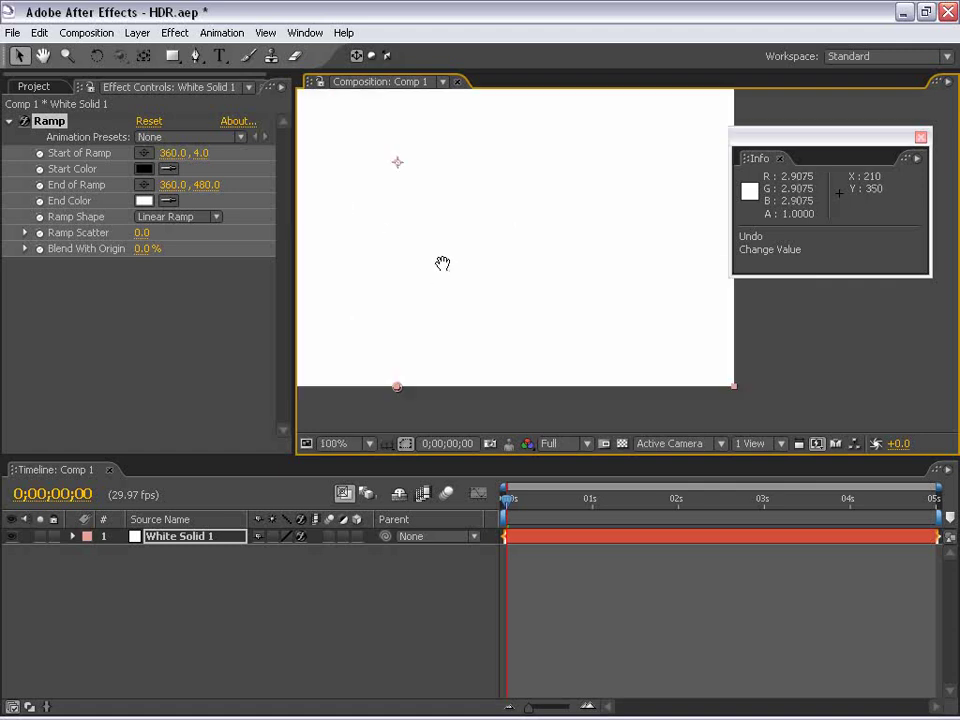
left_click_drag(441, 264, 555, 273)
key("comma")
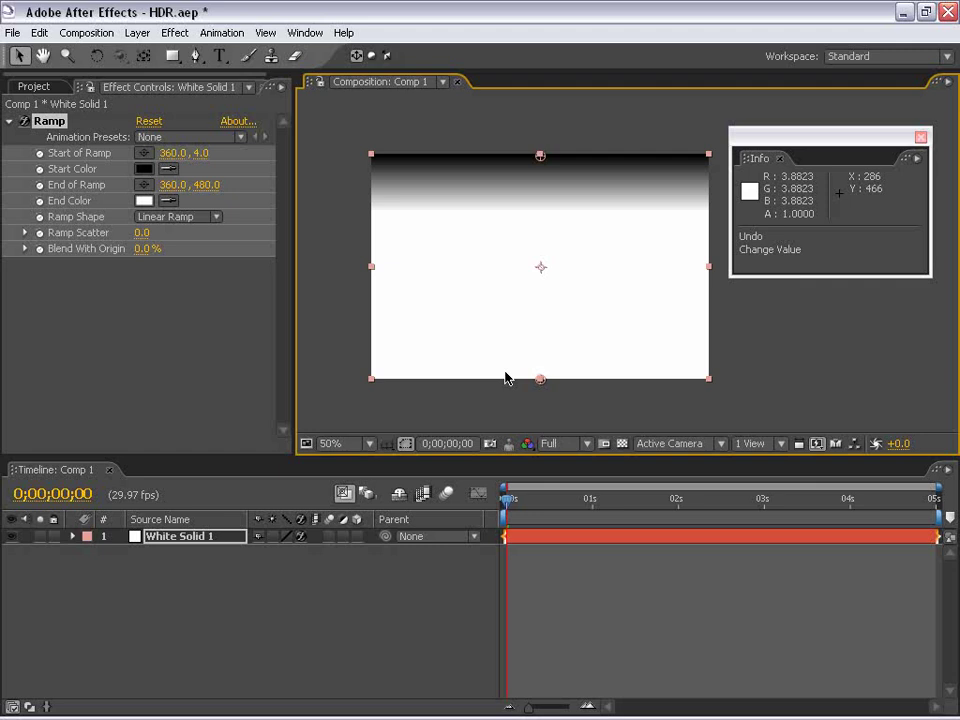
left_click_drag(625, 323, 600, 321)
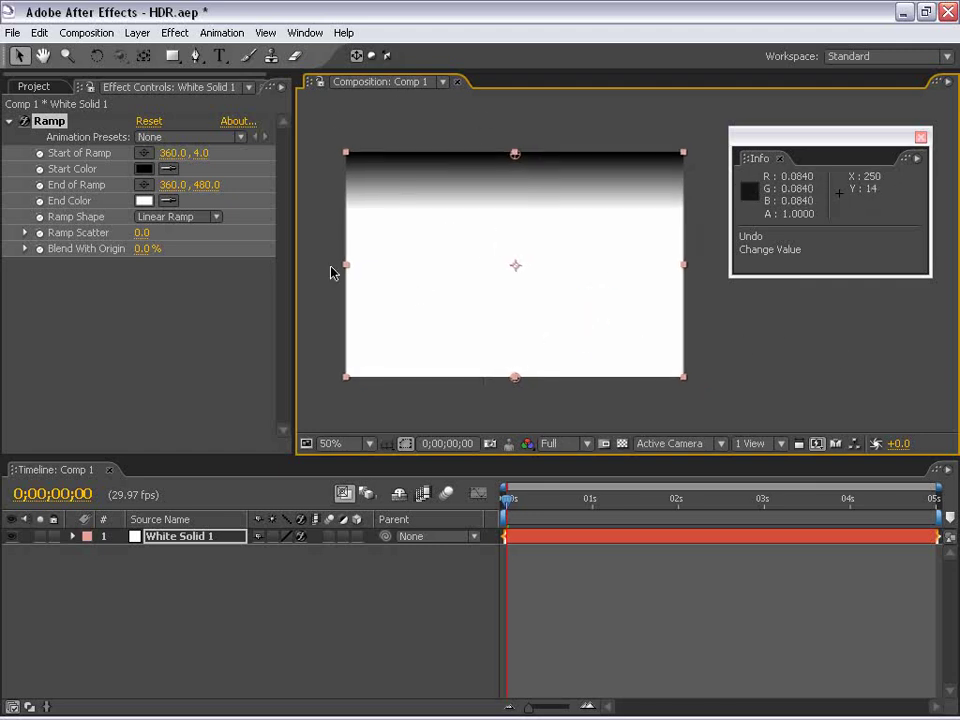
left_click_drag(898, 443, 855, 454)
Undo the Ramp end change back to 360,430, then reset the viewer exposure to +0.0.
left_click(876, 444)
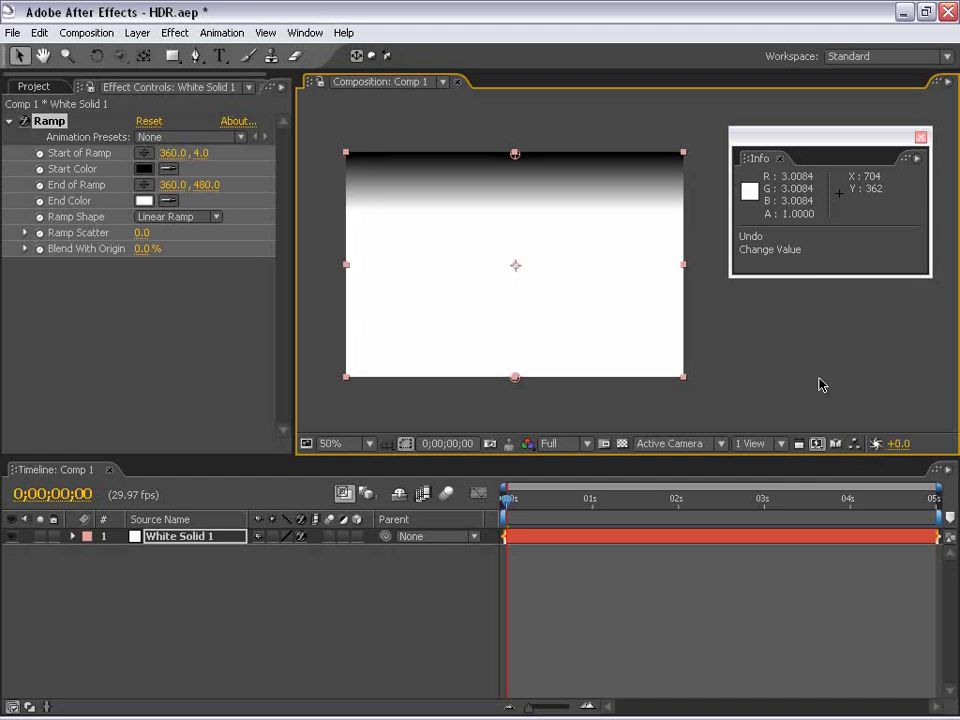
left_click_drag(541, 277, 537, 252)
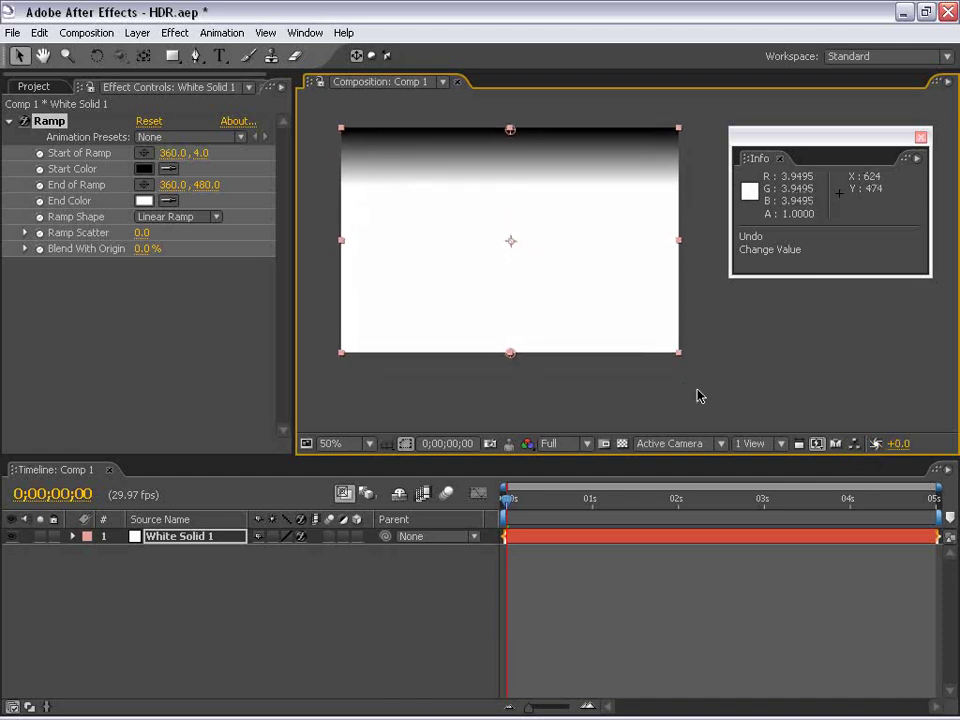
left_click_drag(896, 446, 855, 444)
key("ctrl+z")
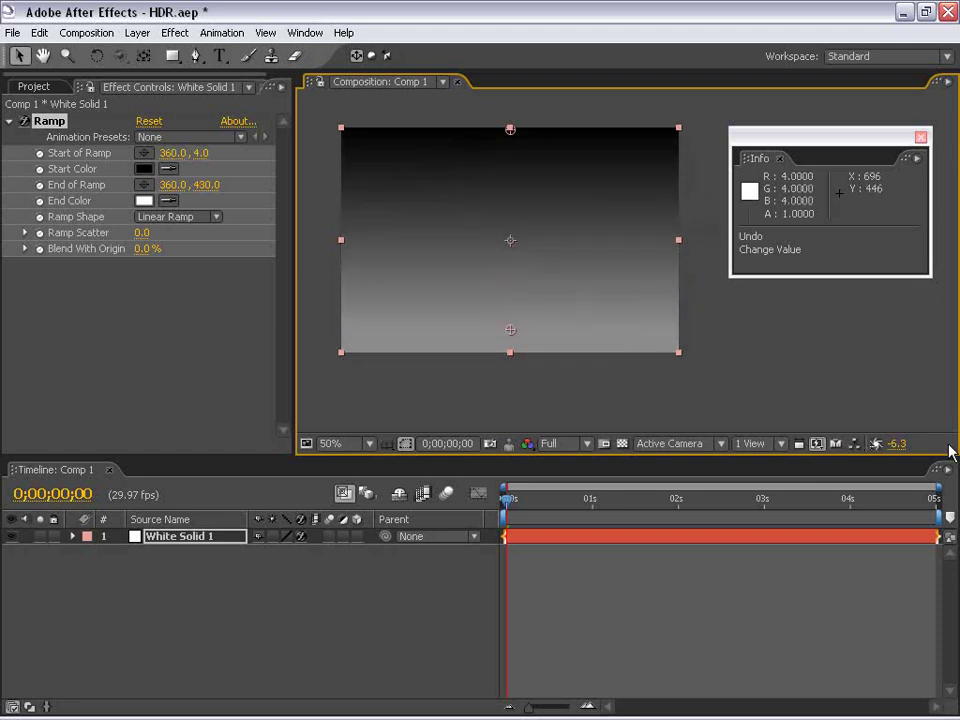
left_click(876, 443)
left_click_drag(652, 291, 673, 323)
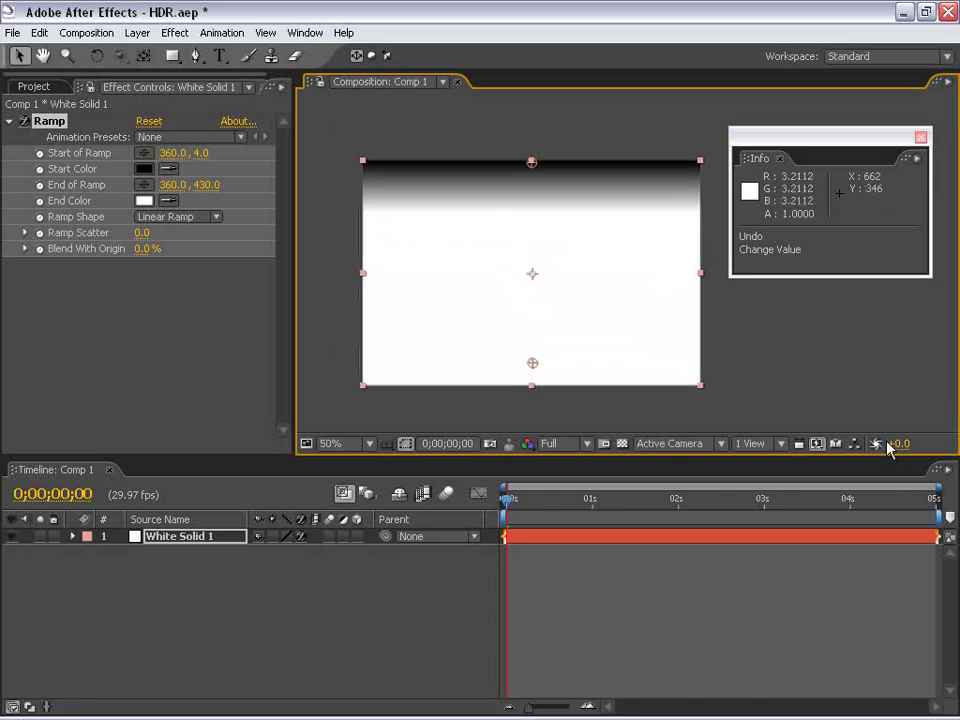
mouse_move(478, 261)
left_mouse_down()
mouse_move(459, 208)
mouse_move(471, 251)
left_mouse_up()
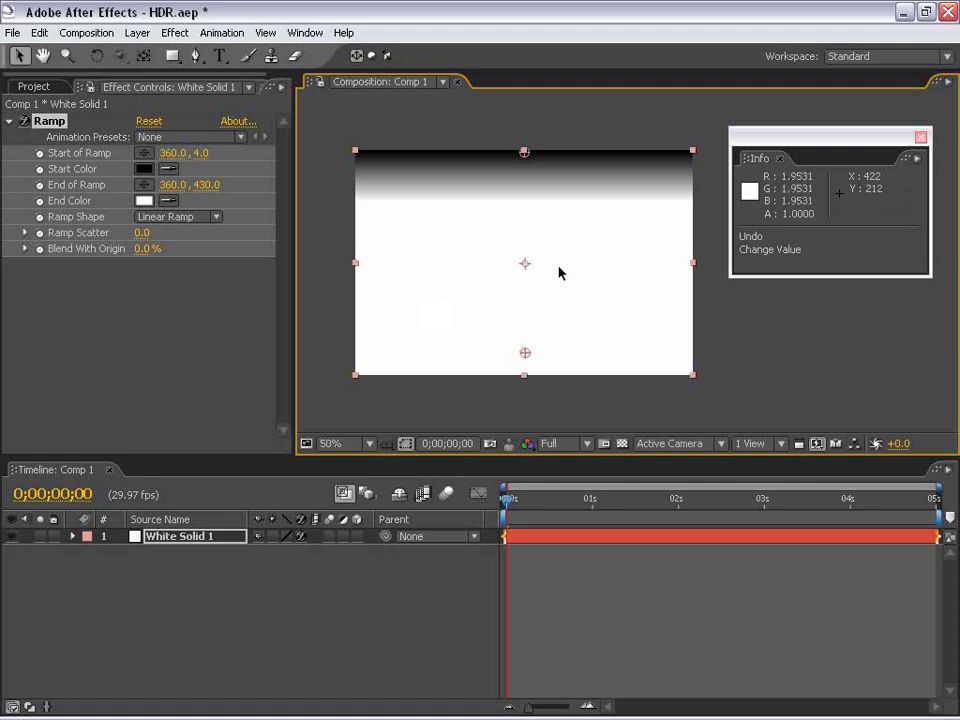
mouse_move(604, 281)
left_mouse_down()
mouse_move(593, 275)
mouse_move(586, 289)
left_mouse_up()
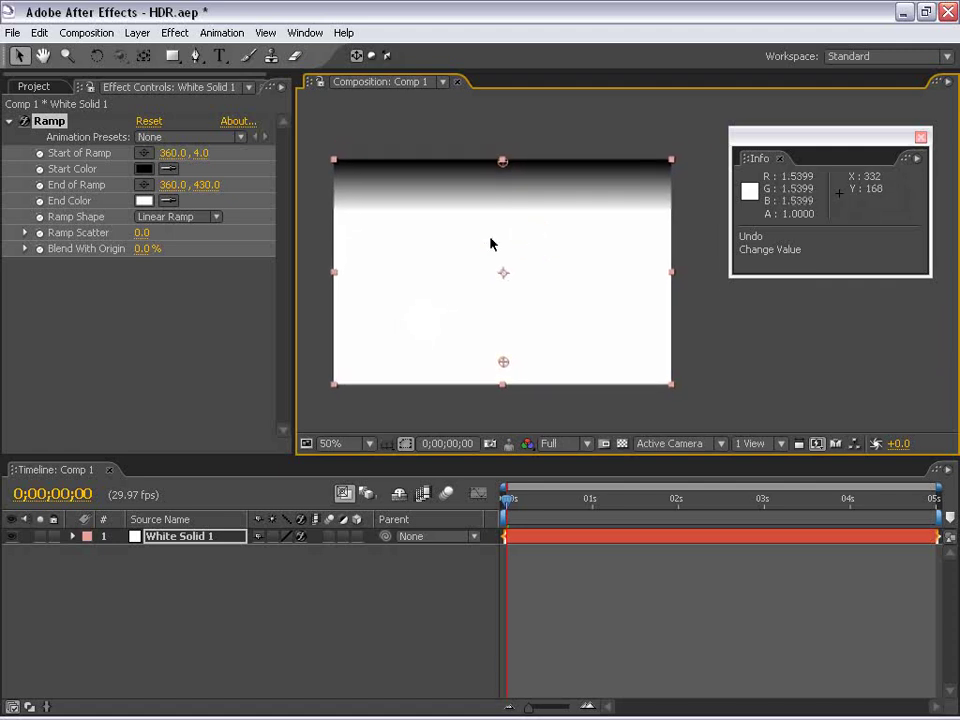
Apply Exposure to the gradient solid and scrub its value negative to darken it.
left_click(175, 35)
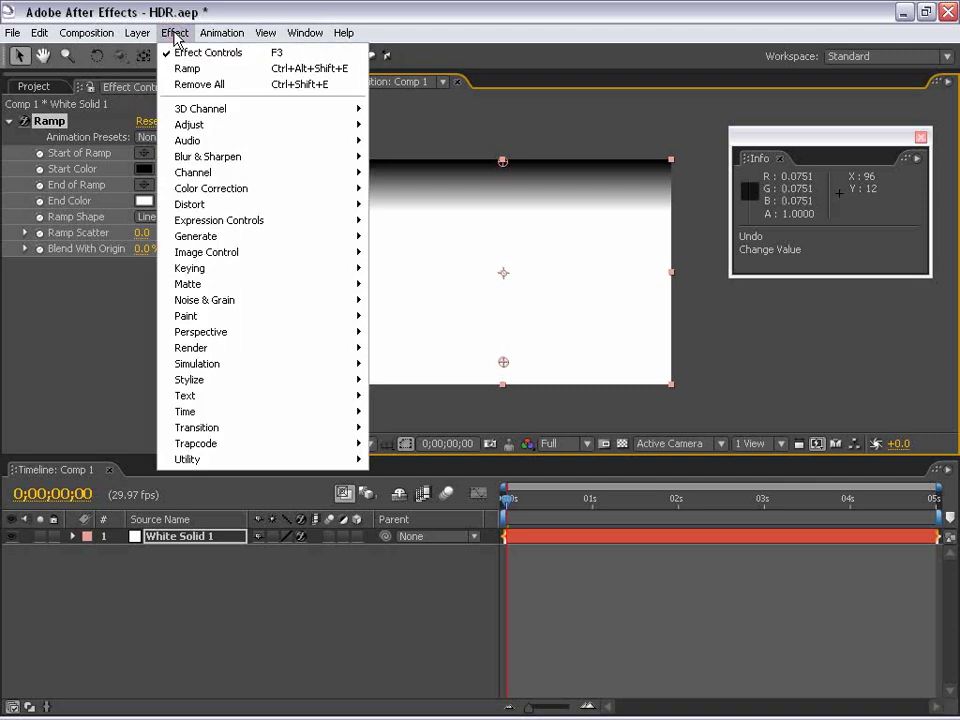
mouse_move(322, 198)
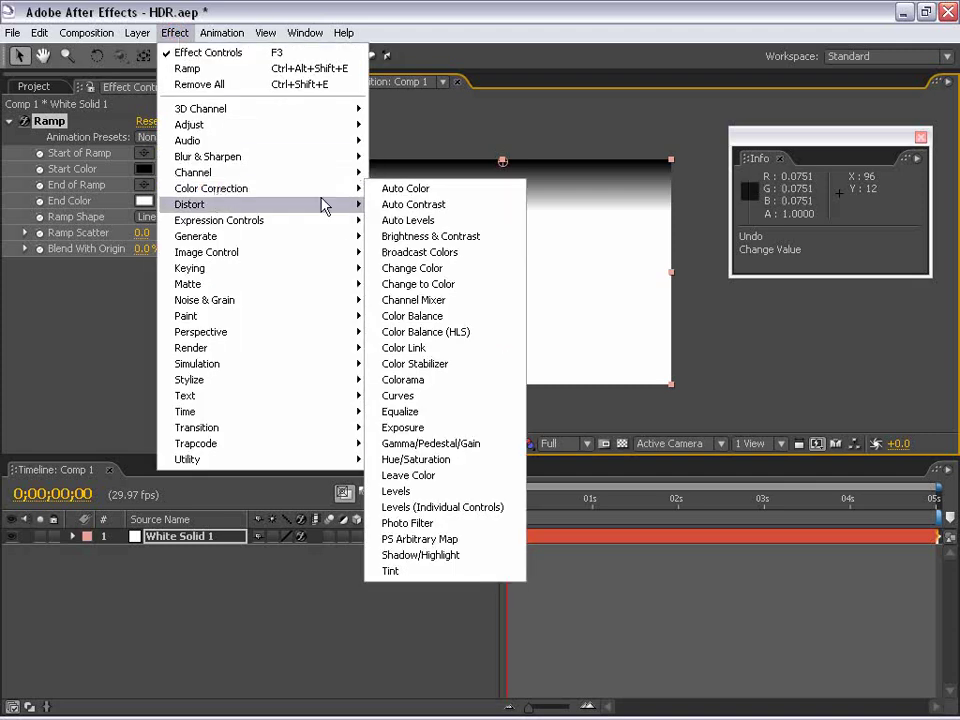
left_click(403, 427)
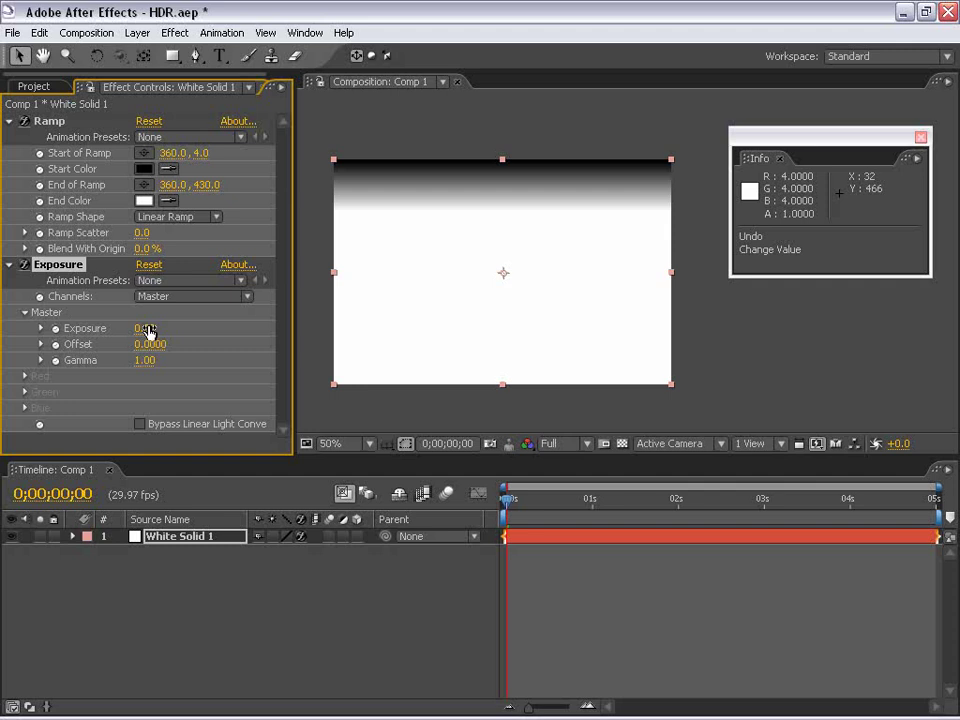
mouse_move(147, 333)
left_mouse_down()
mouse_move(78, 330)
mouse_move(150, 332)
left_mouse_up()
key("period")
left_click_drag(519, 347, 546, 248)
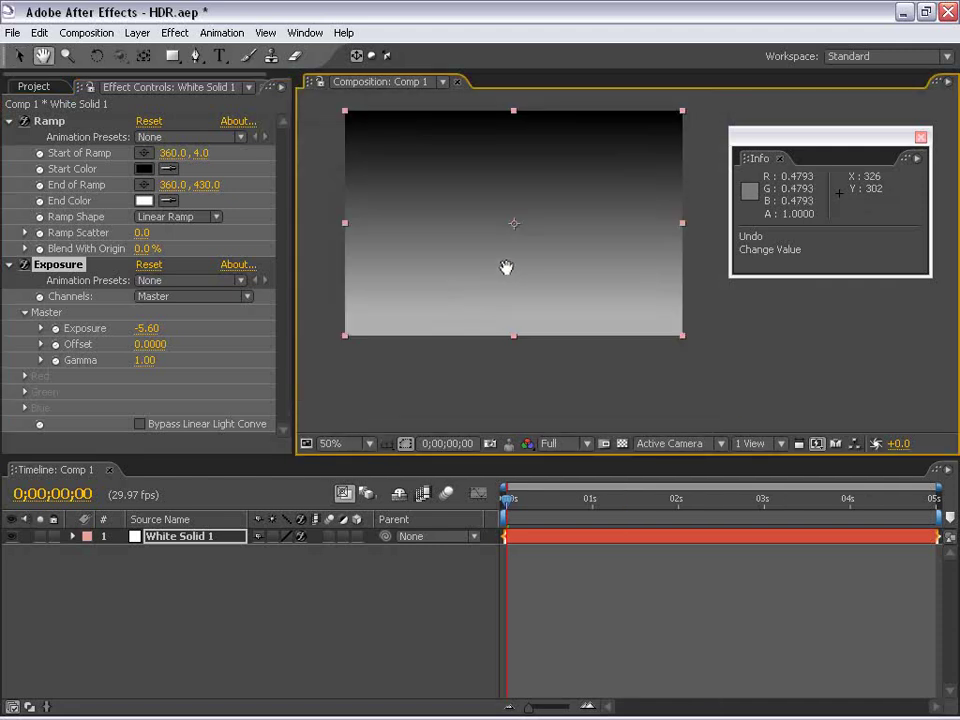
left_click_drag(488, 232, 500, 294)
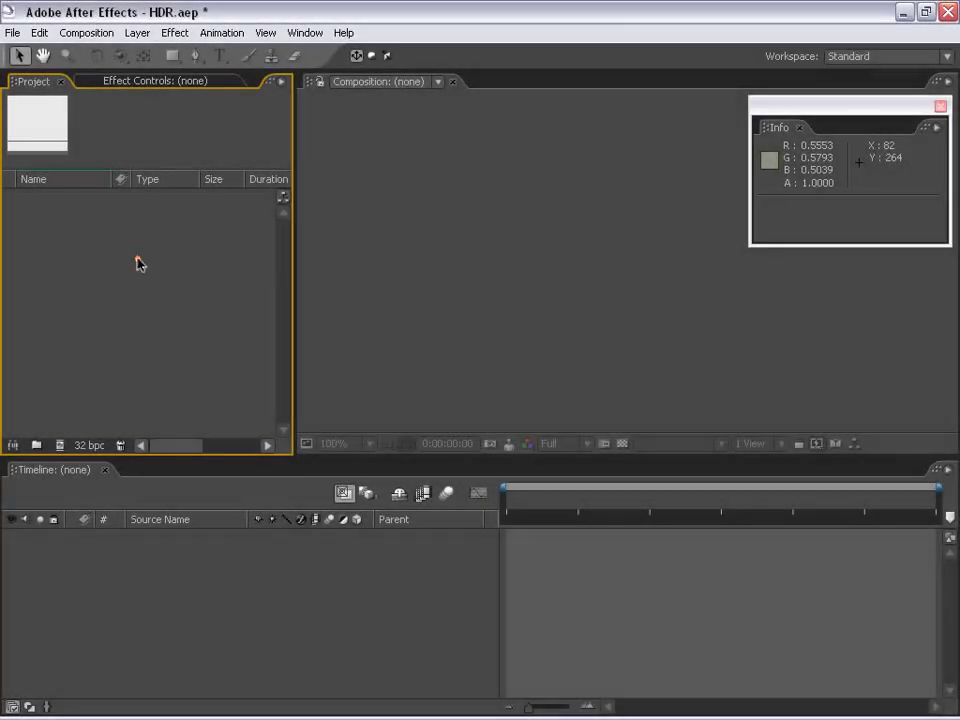
Import car.hdr into the empty project and preview the footage.
double_click(139, 264)
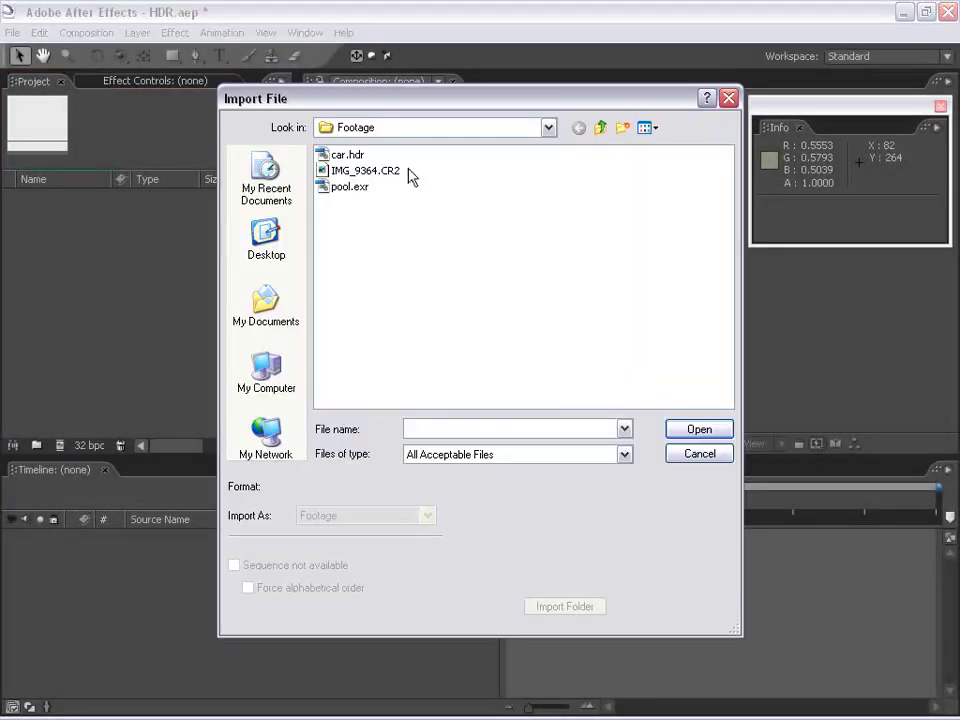
double_click(333, 156)
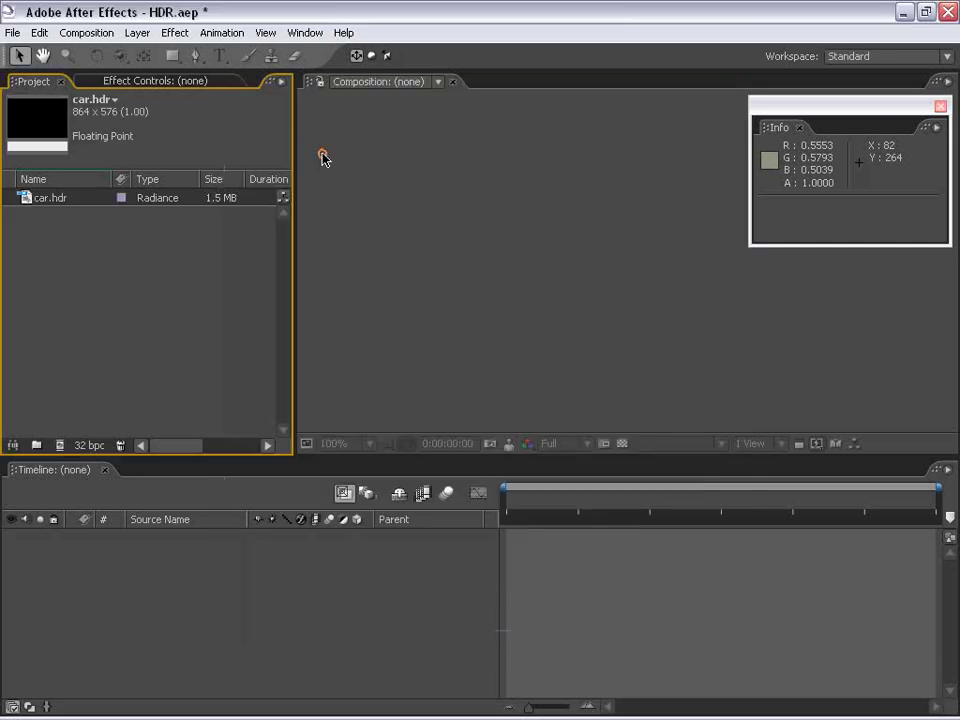
double_click(25, 199)
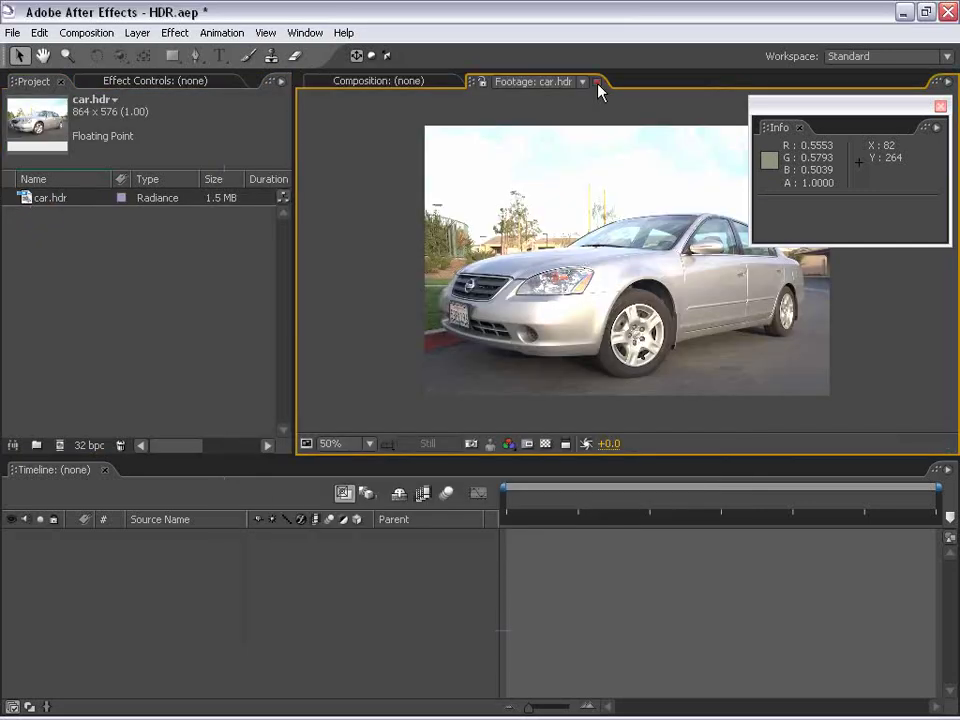
left_click(585, 82)
Create the 864×576, 29.97 fps car composition from car.hdr.
left_click_drag(35, 198, 572, 333)
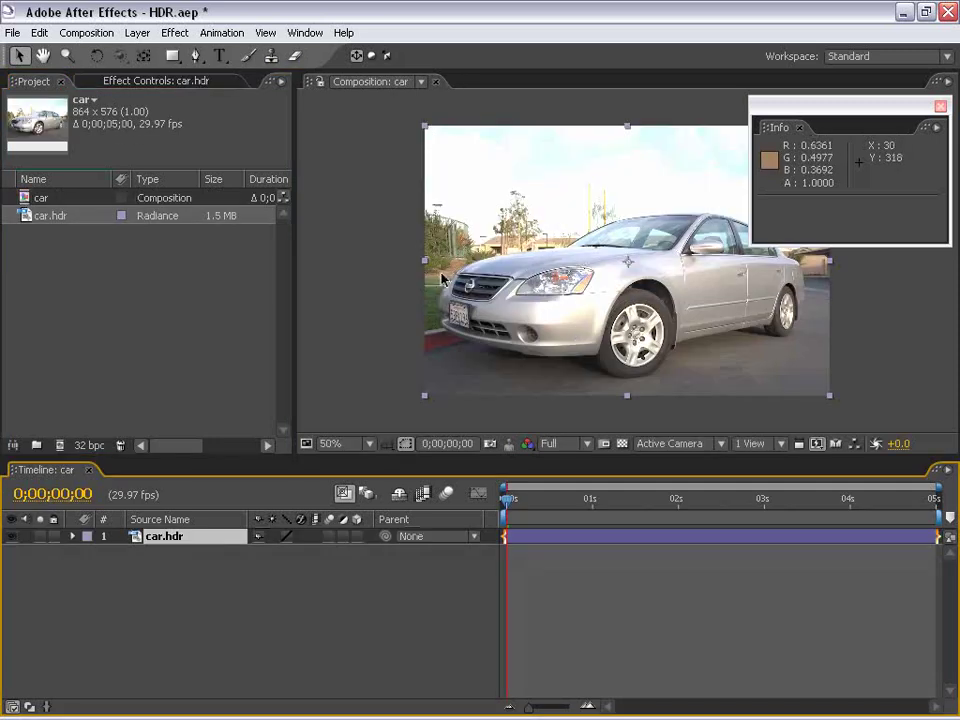
key("h")
left_click_drag(616, 292, 514, 285)
scroll(511, 286, "up", 2)
scroll(497, 285, "down", 2)
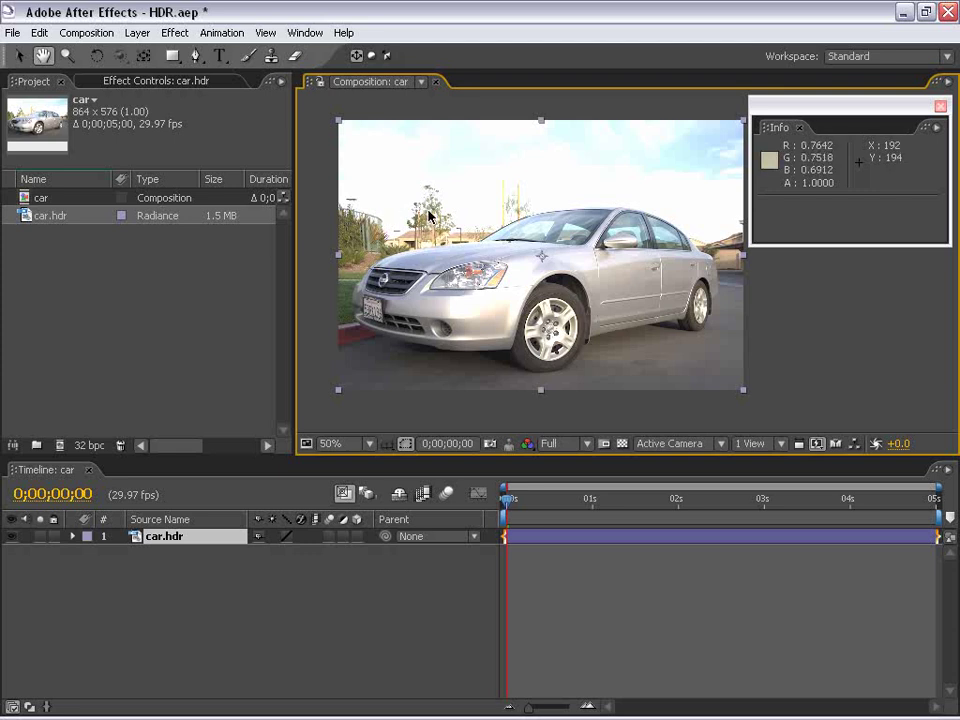
Apply a Curves effect to the car.hdr layer.
key("v")
key("F3")
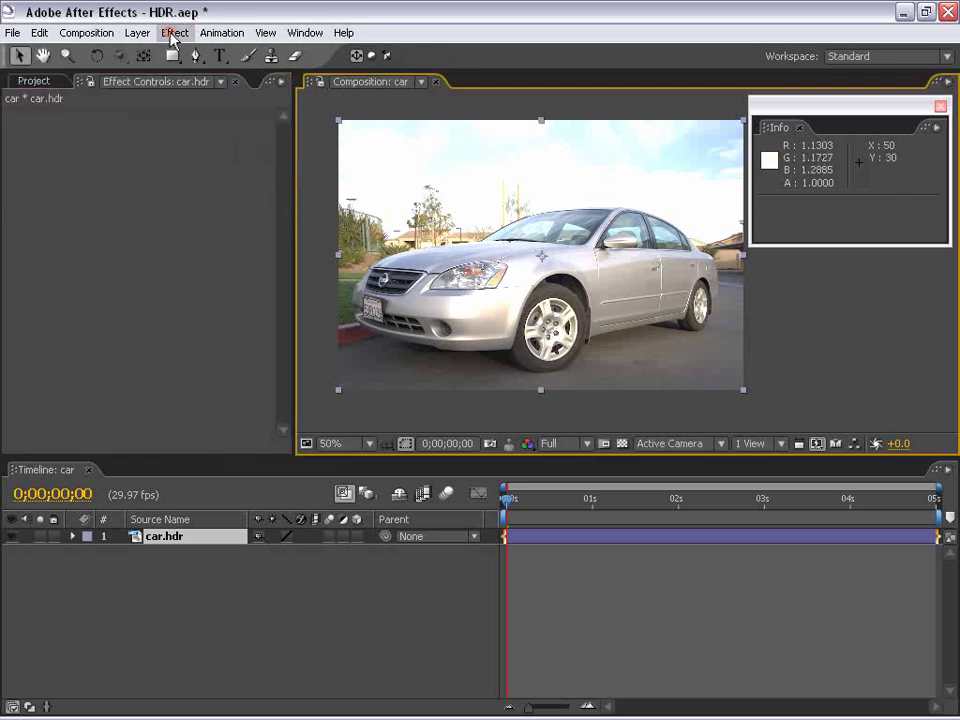
left_click(173, 32)
mouse_move(230, 188)
left_click(420, 395)
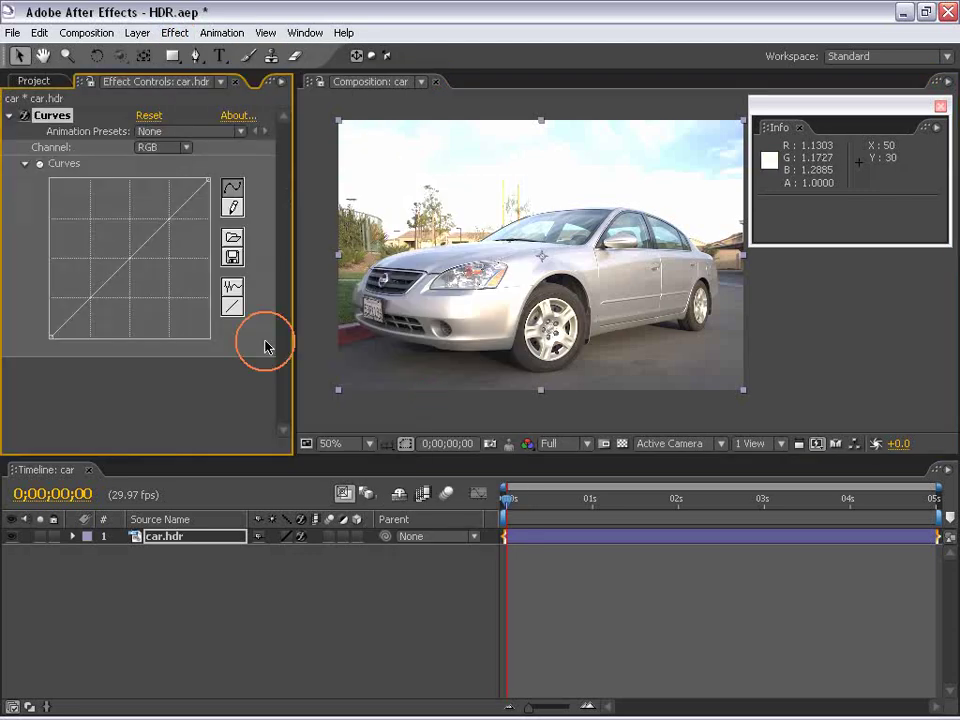
Bow the RGB curve to deepen the shadows and midtones for a bluer sky.
left_click_drag(208, 181, 245, 297)
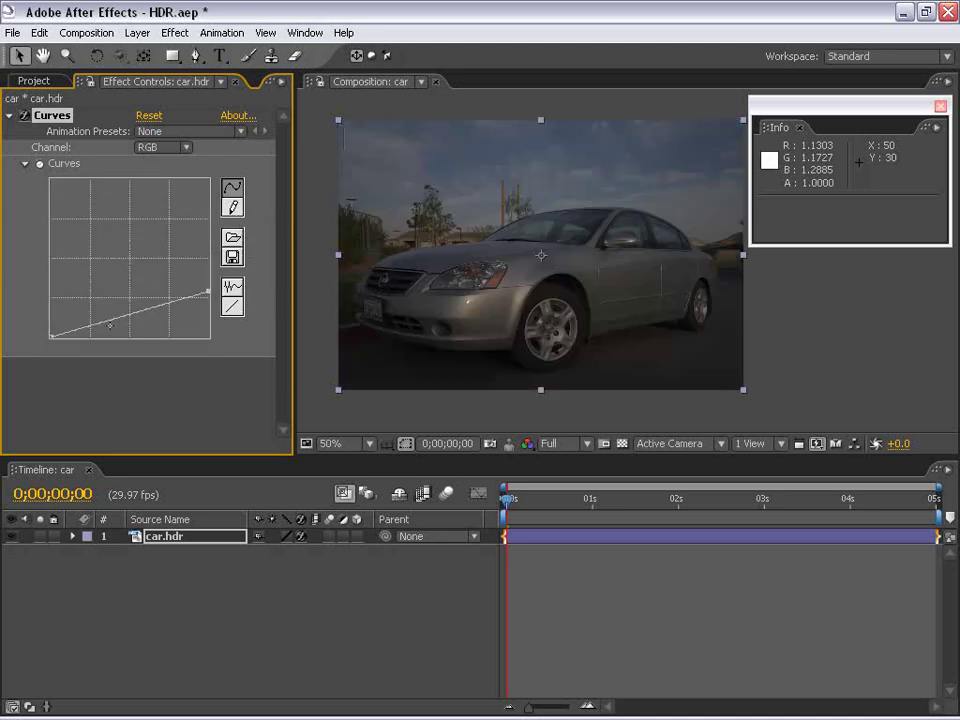
mouse_move(111, 325)
left_mouse_down()
mouse_move(133, 326)
mouse_move(133, 317)
mouse_move(138, 335)
mouse_move(129, 328)
left_mouse_up()
left_click_drag(208, 291, 208, 234)
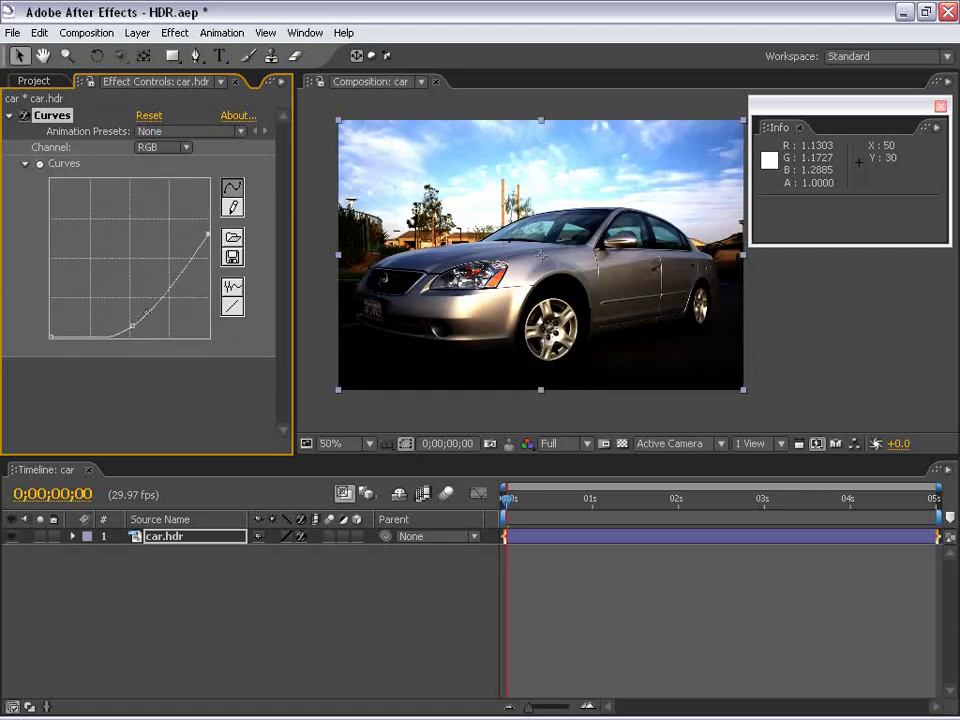
left_click_drag(132, 326, 126, 316)
left_click_drag(195, 252, 188, 277)
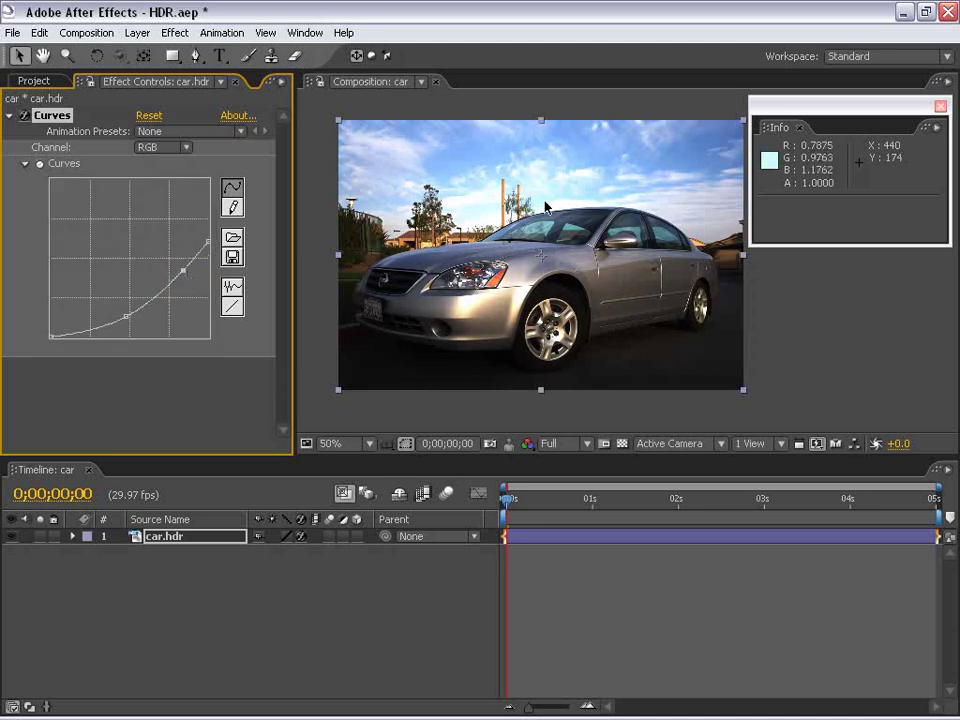
key("h")
left_click_drag(561, 280, 537, 293)
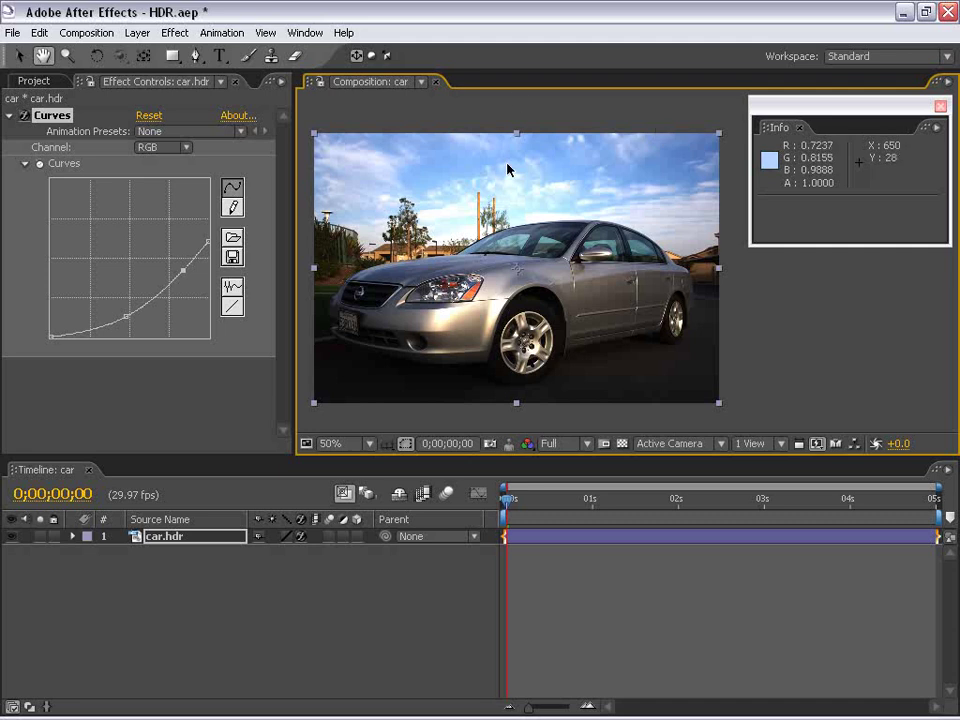
scroll(510, 276, "up", 1)
scroll(507, 272, "down", 1)
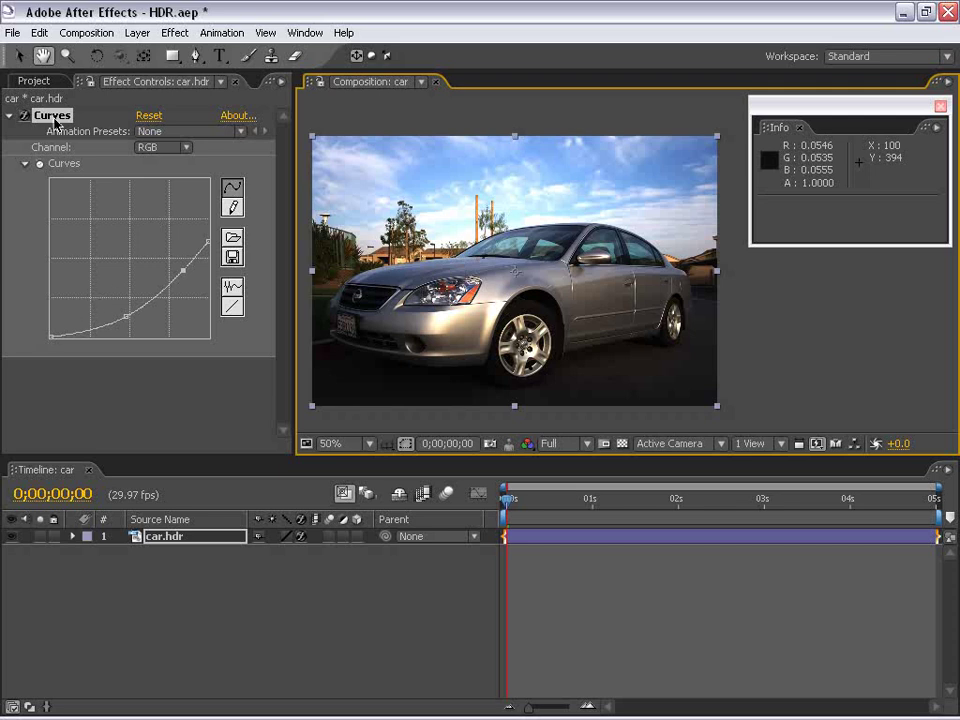
Show the Effects & Presets panel and move the floating Info panel aside.
left_click(308, 33)
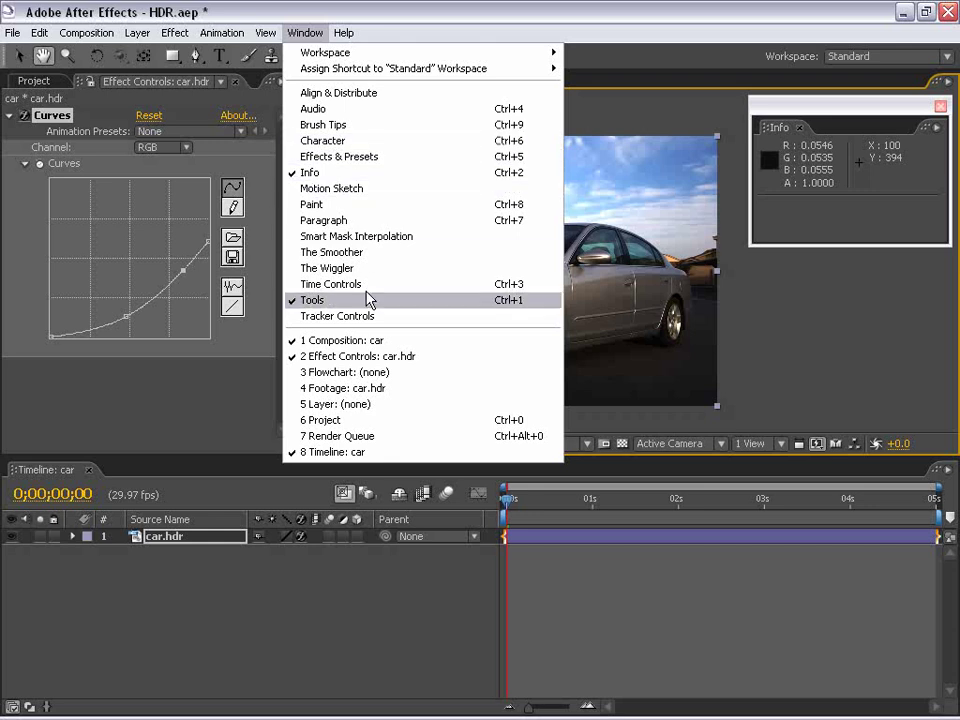
left_click(331, 156)
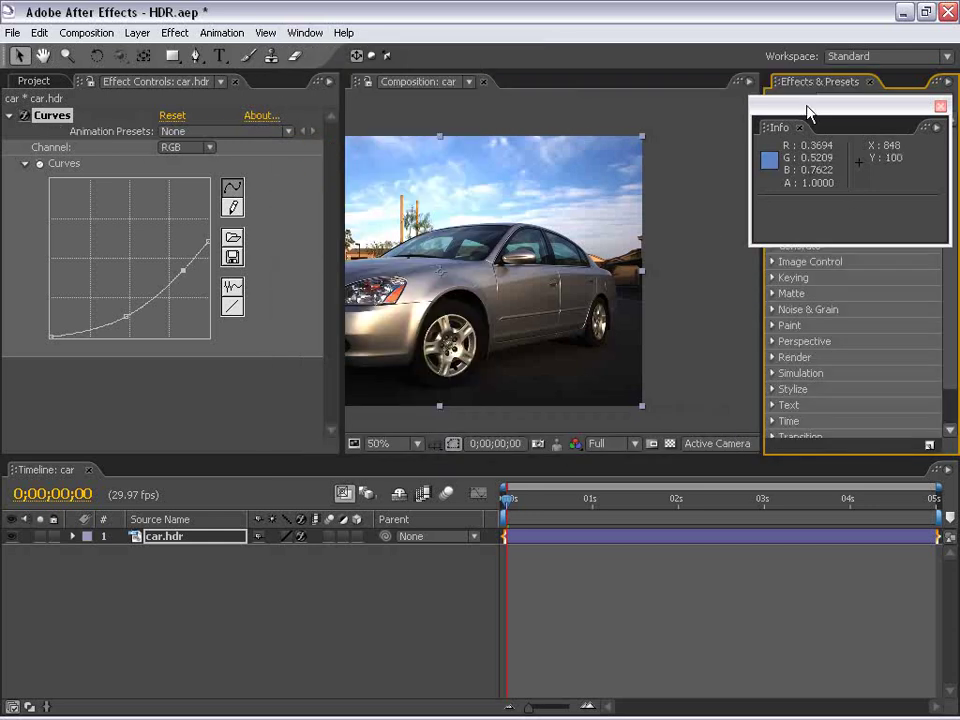
left_click_drag(808, 112, 548, 137)
Show only 32 bpc effects and browse the Blur & Sharpen, Channel and Color Correction categories.
left_click(947, 84)
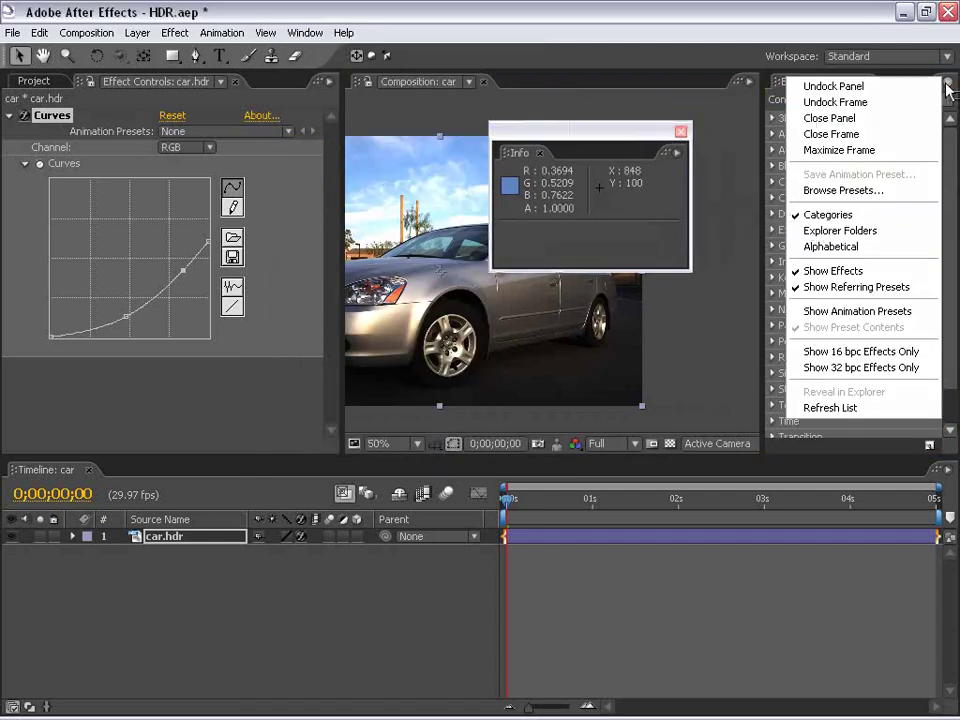
left_click(842, 368)
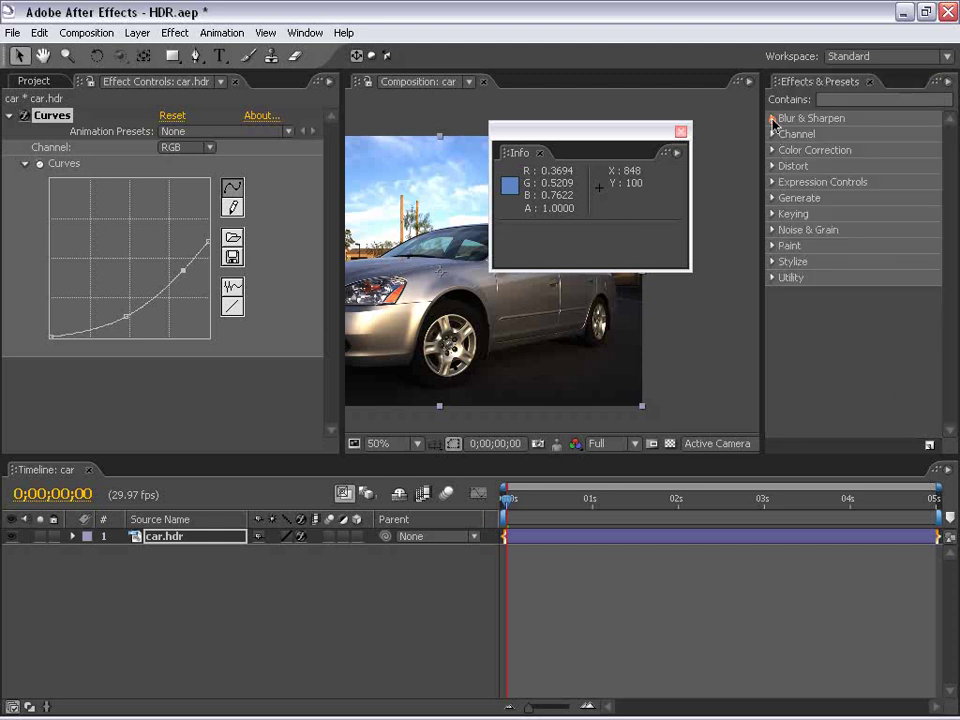
left_click(773, 120)
left_click(773, 120)
left_click(773, 134)
left_click(773, 134)
left_click_drag(638, 137, 777, 523)
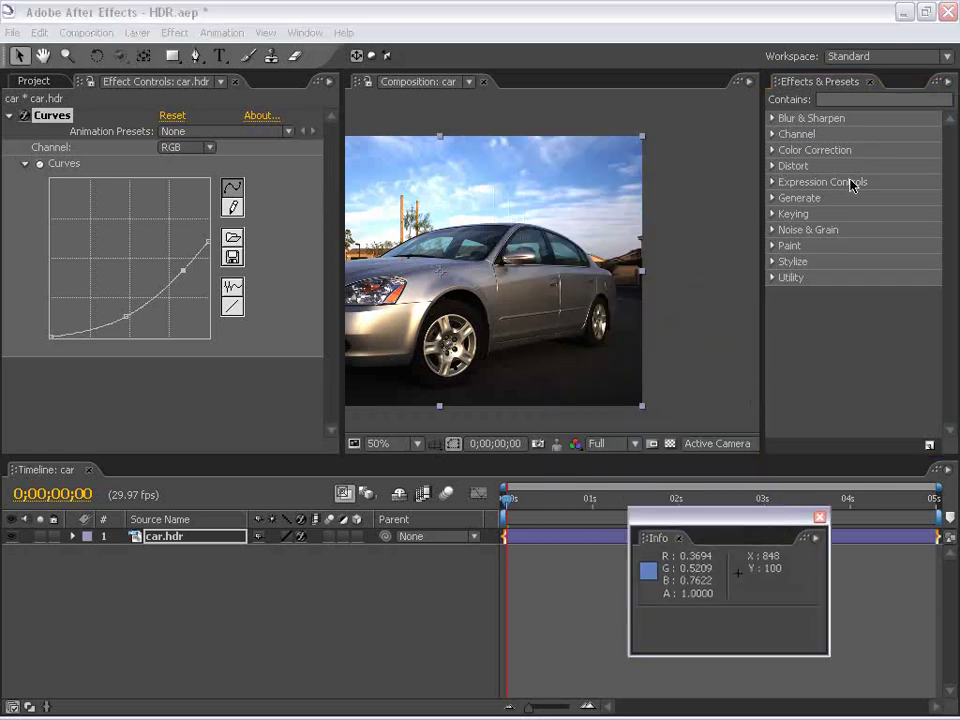
left_click(772, 150)
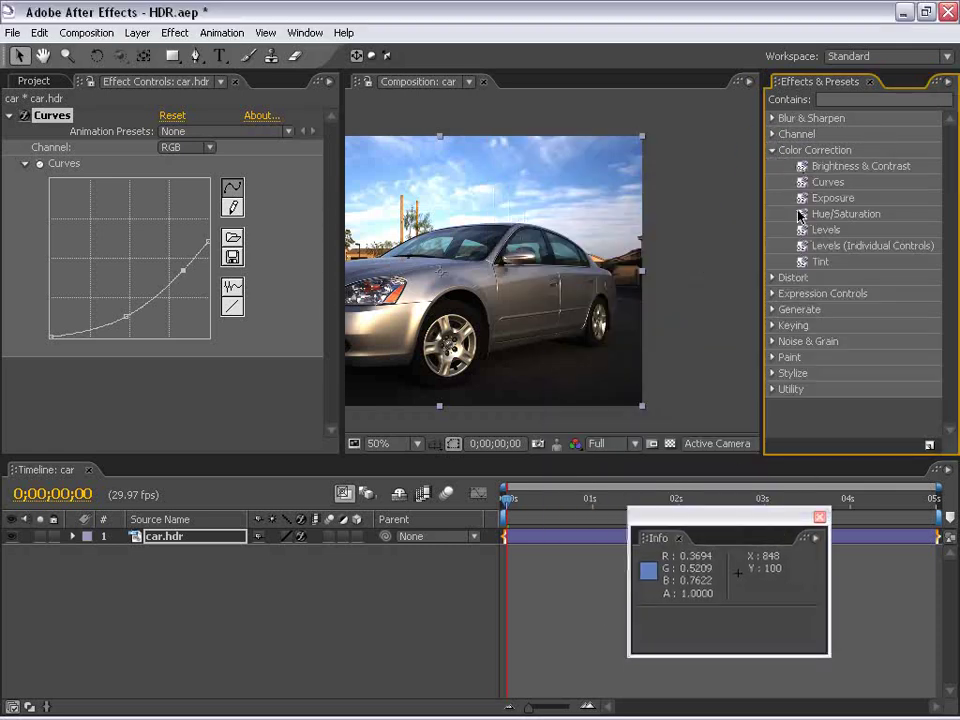
left_click(770, 150)
left_click_drag(452, 270, 553, 274)
Replace the old Curves with a fresh 32 bpc Curves, bent for more contrast.
key("h")
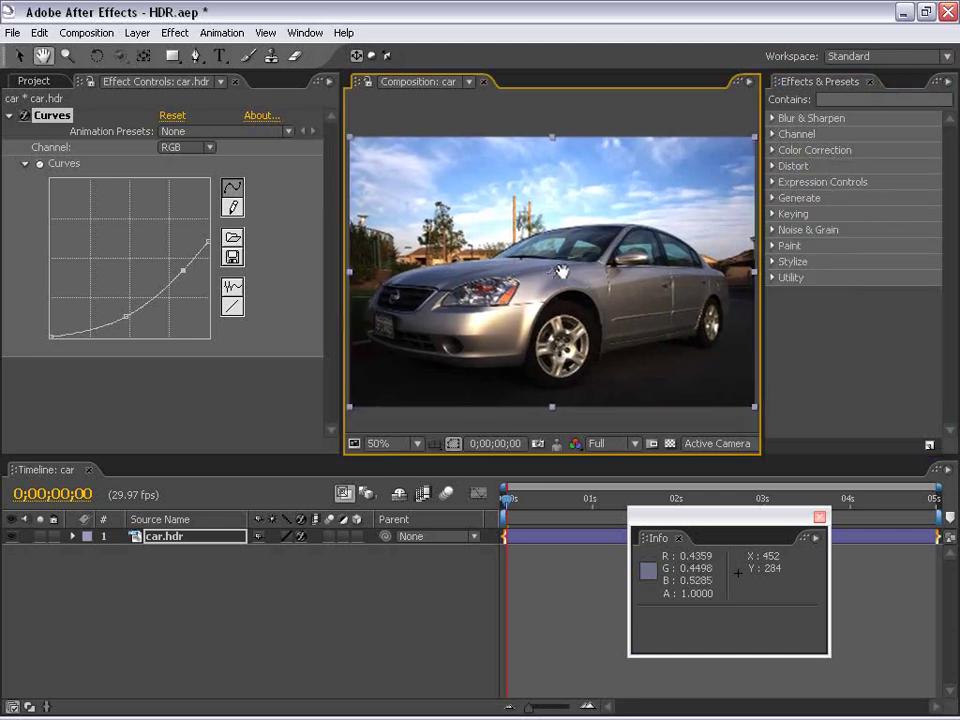
left_click(52, 116)
key("v")
key("Delete")
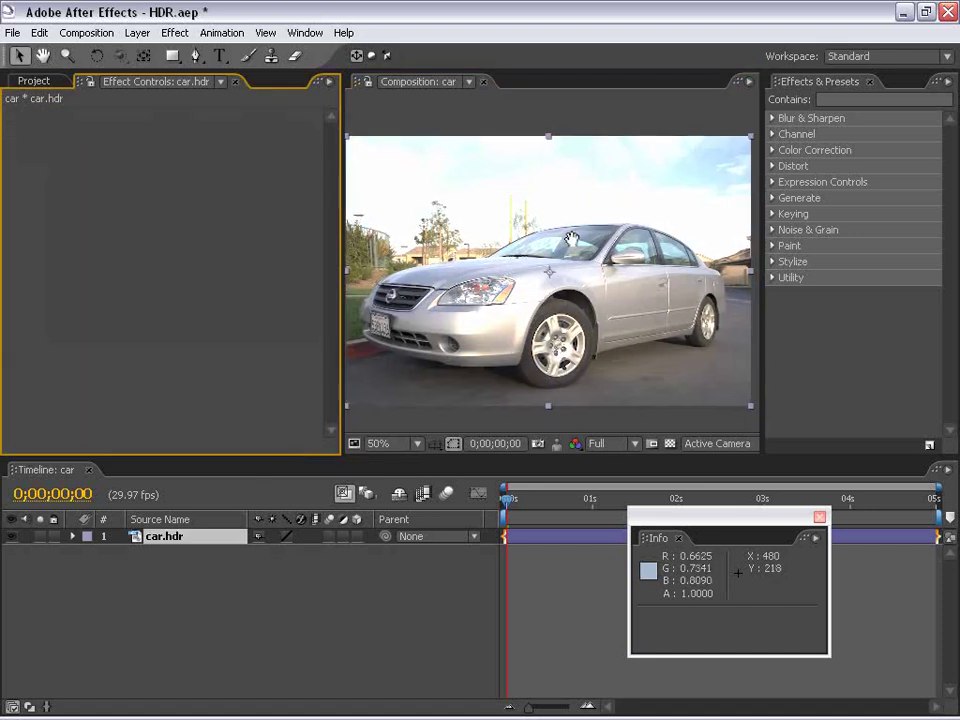
left_click_drag(571, 238, 569, 238)
left_click(772, 149)
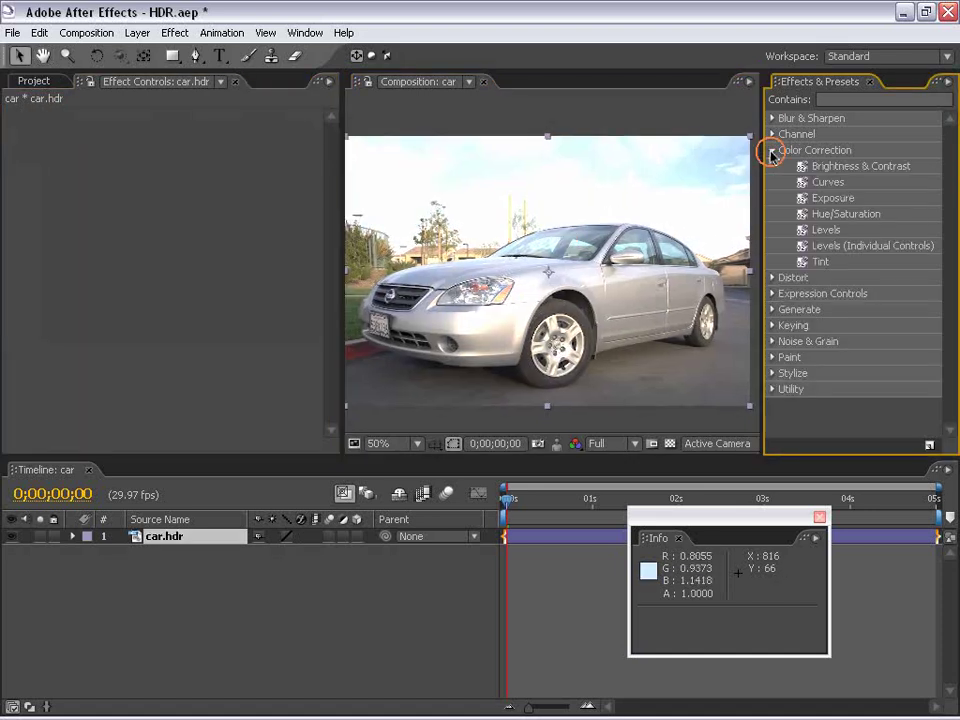
left_click_drag(828, 182, 541, 258)
left_click_drag(124, 244, 156, 268)
Try Gaussian Blur at 21.5, then 84.4 blurriness, and delete it.
left_click(773, 118)
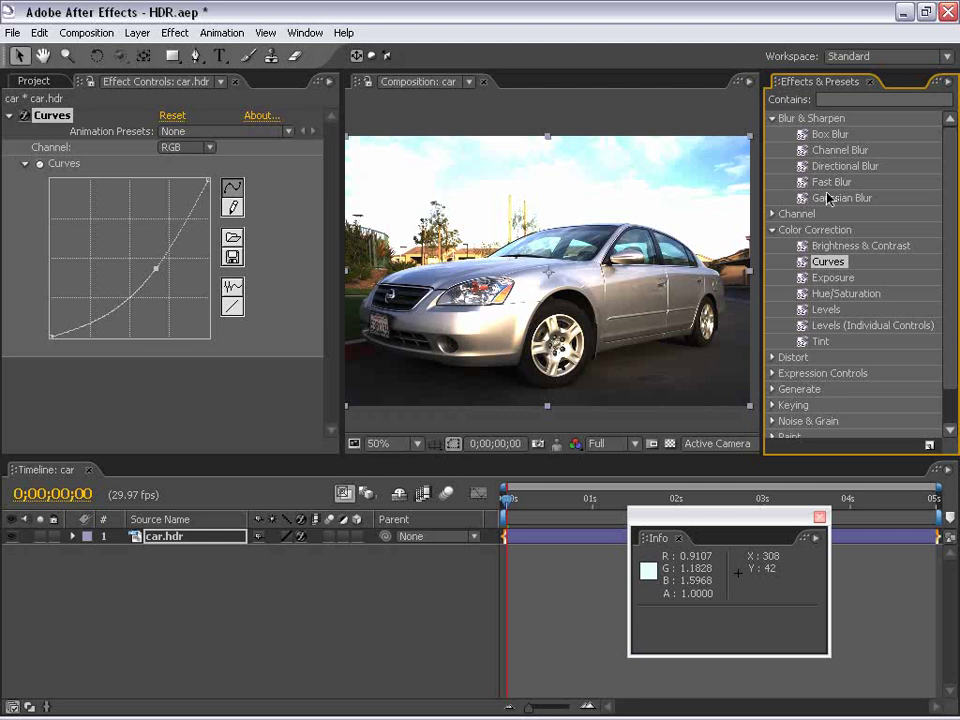
left_click_drag(829, 205, 466, 268)
left_click_drag(158, 405, 561, 317)
key("h")
scroll(523, 326, "up", 2)
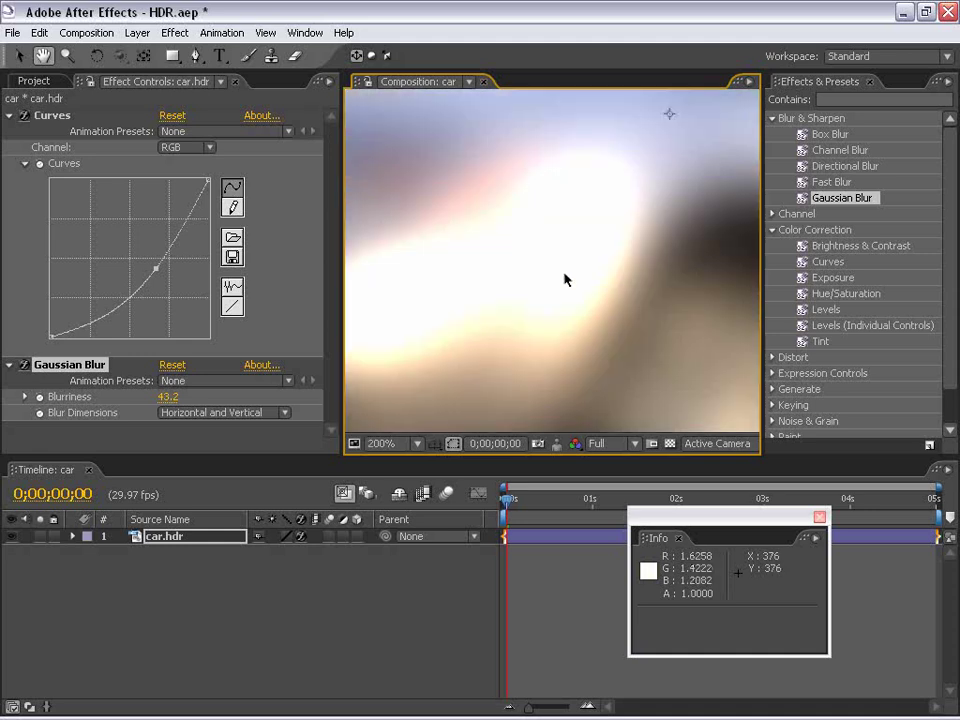
scroll(564, 285, "down", 2)
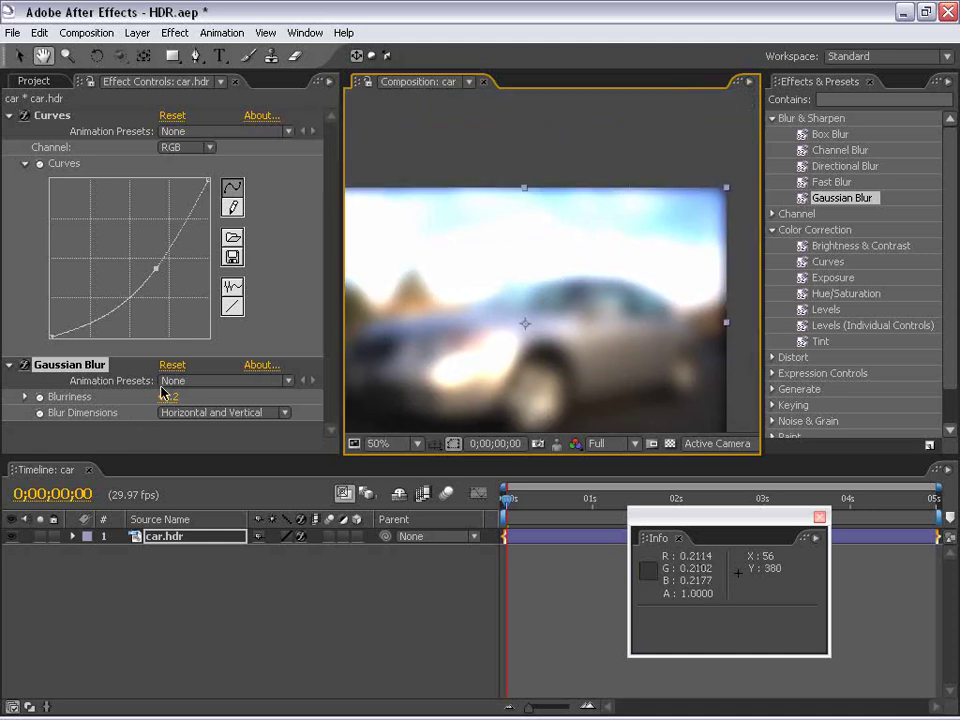
left_click_drag(215, 386, 585, 256)
scroll(572, 330, "down", 2)
left_click(90, 365)
key("Delete")
scroll(560, 265, "up", 2)
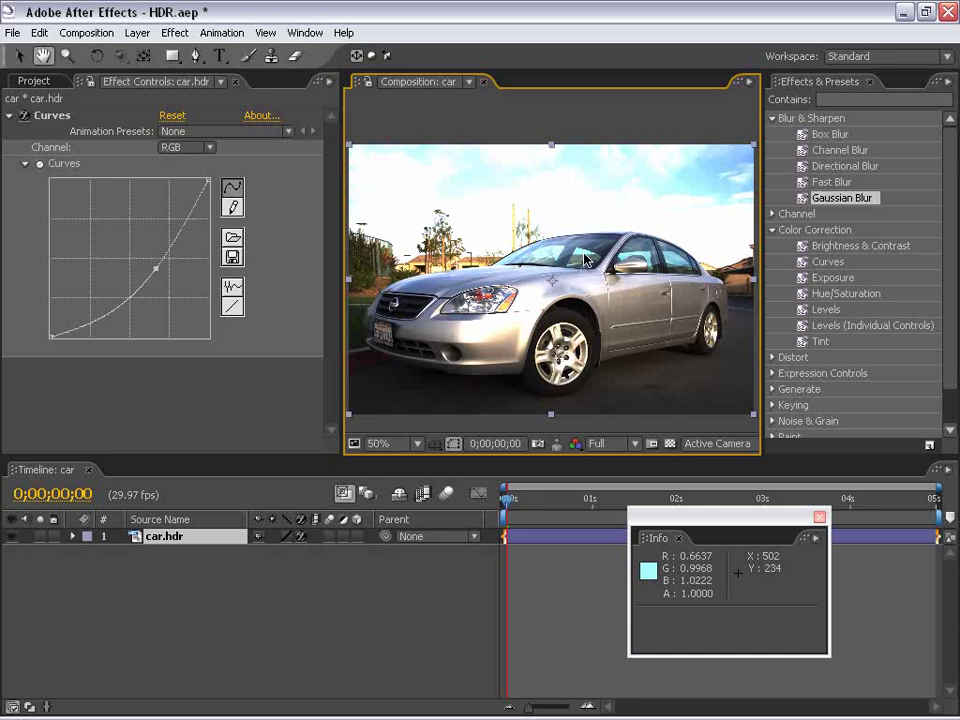
Add Levels with Input Black 0.0510, Output White 0.6118 and Clip To Output White off.
left_click_drag(826, 310, 580, 312)
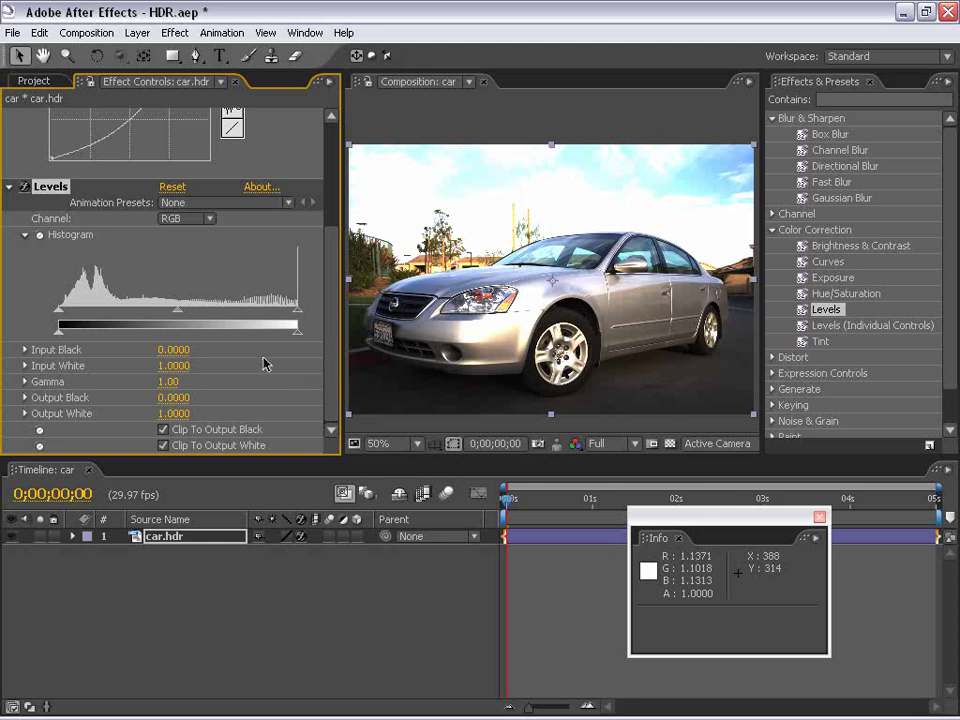
left_click_drag(298, 338, 175, 337)
left_click(163, 446)
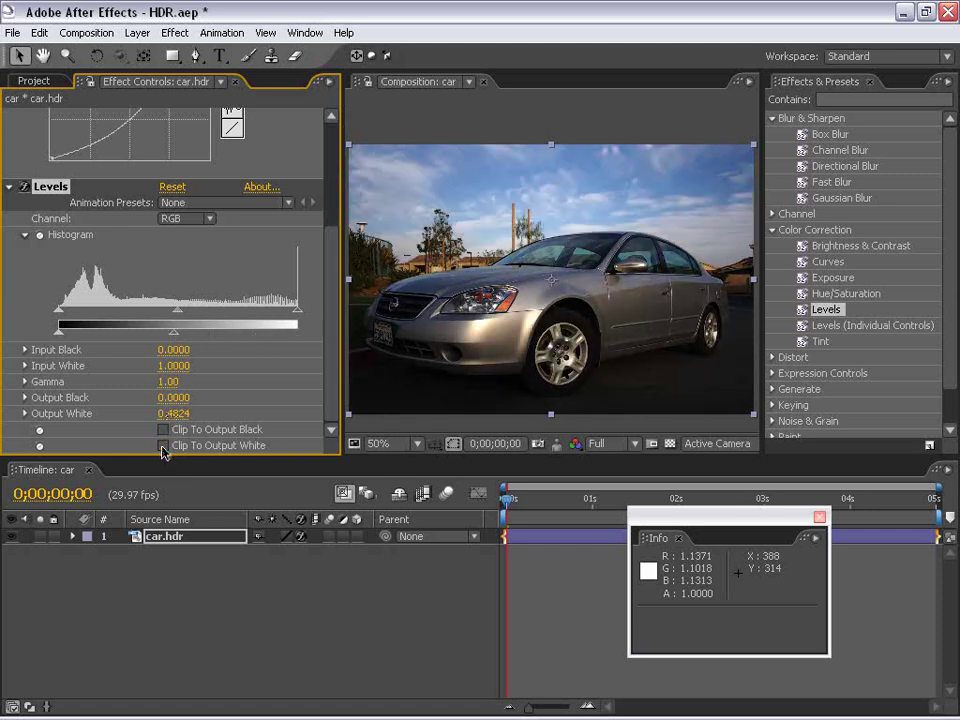
left_click_drag(175, 338, 186, 312)
left_click_drag(58, 312, 70, 313)
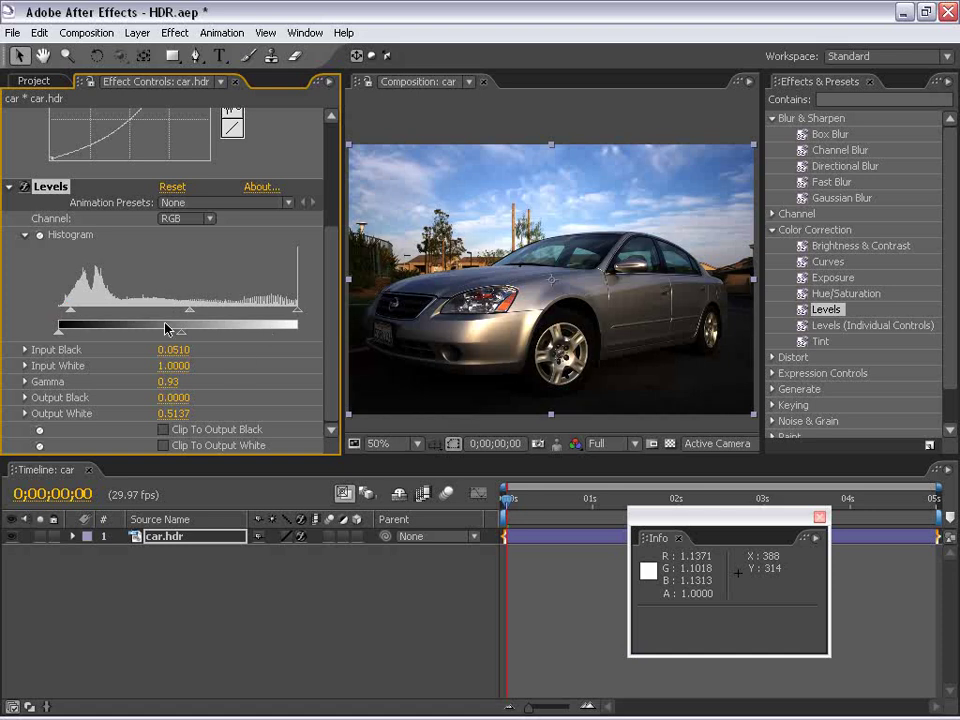
left_click_drag(181, 337, 205, 336)
scroll(530, 330, "down", 1)
scroll(550, 320, "up", 1)
mouse_move(572, 275)
left_mouse_down()
mouse_move(594, 249)
mouse_move(572, 260)
left_mouse_up()
left_click_drag(332, 297, 332, 200)
Delete the Curves and Levels effects and the car.hdr layer from the composition.
left_click(8, 117)
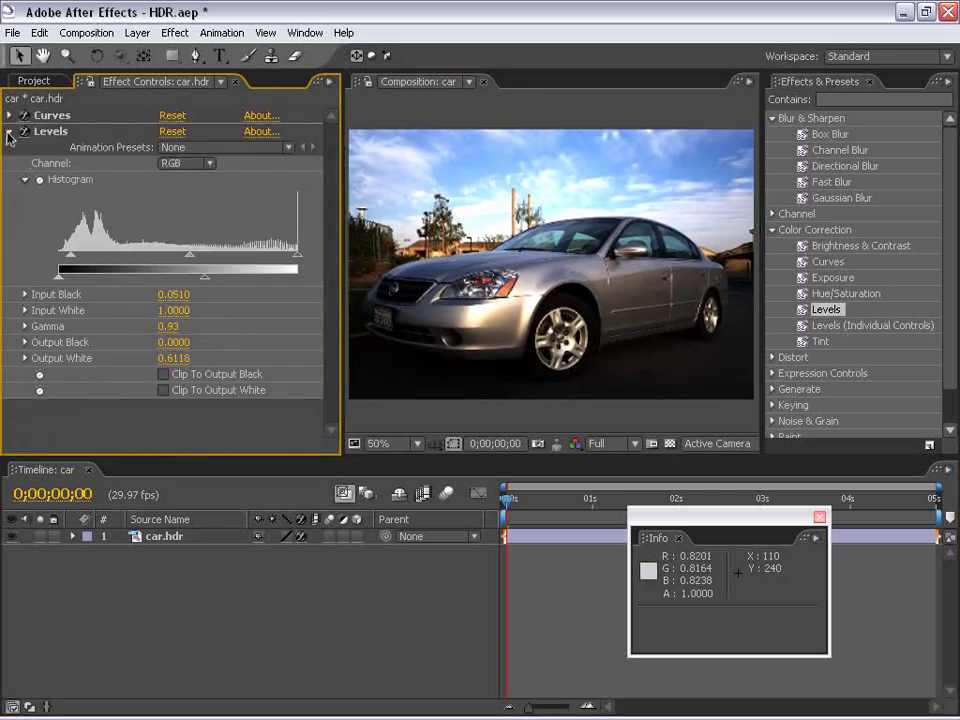
left_click(8, 131)
left_click(40, 112)
left_click(40, 129, "shift")
key("Delete")
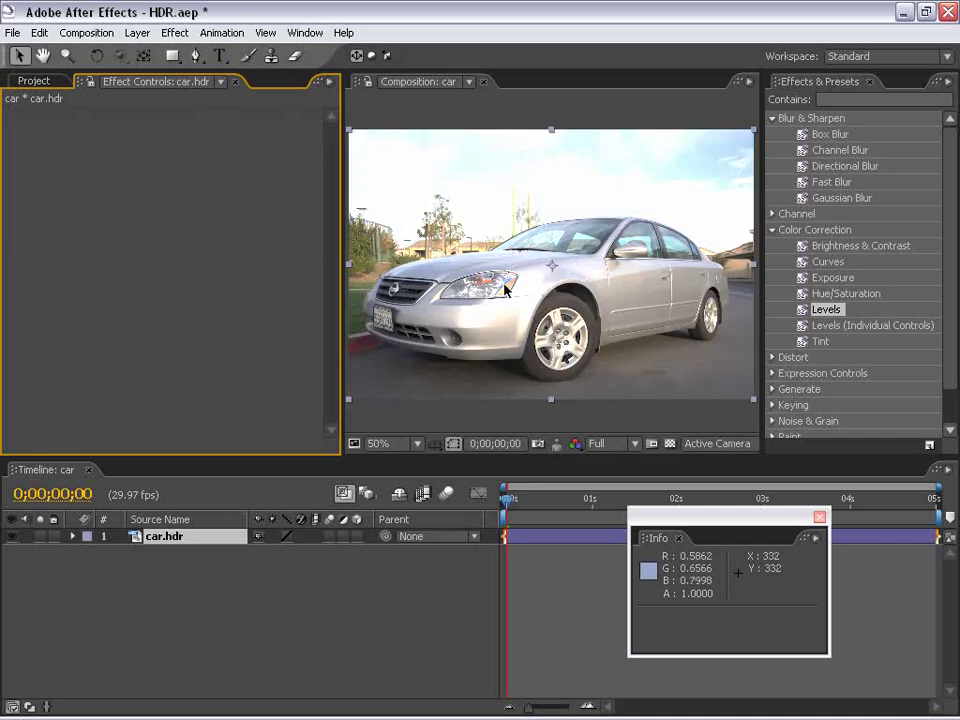
left_click(380, 216)
key("Delete")
Delete the car composition and car.hdr footage from the Project panel.
left_click(20, 80)
left_click_drag(669, 518, 822, 260)
left_click(79, 248)
left_click_drag(43, 222, 33, 222)
key("Delete")
key("Return")
left_click(79, 231)
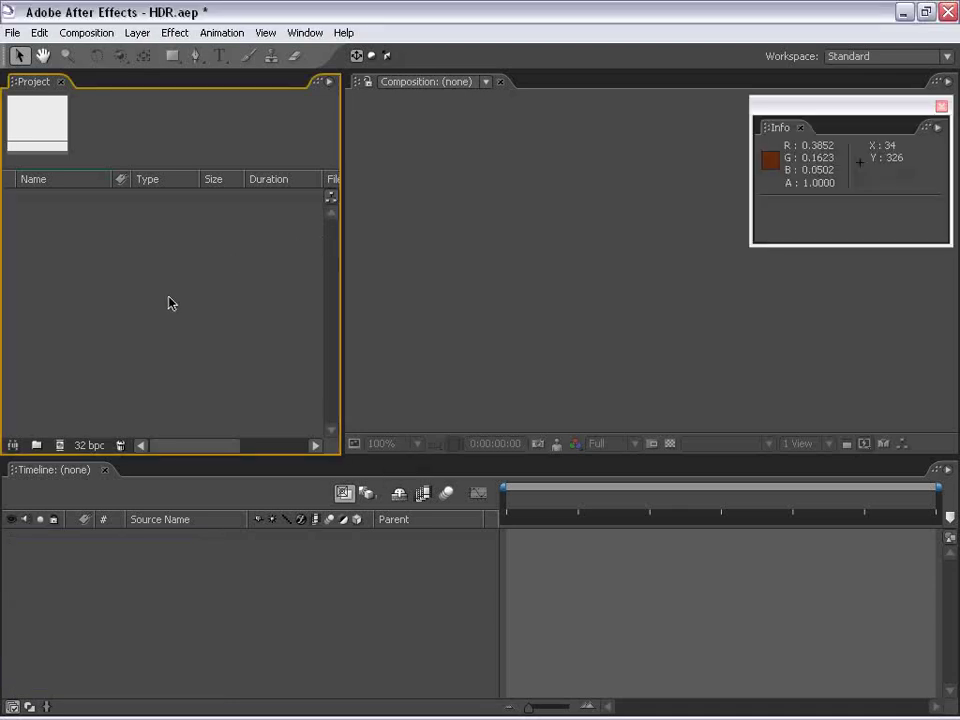
Choose the IMG_9364.CR2 raw file for import.
double_click(169, 301)
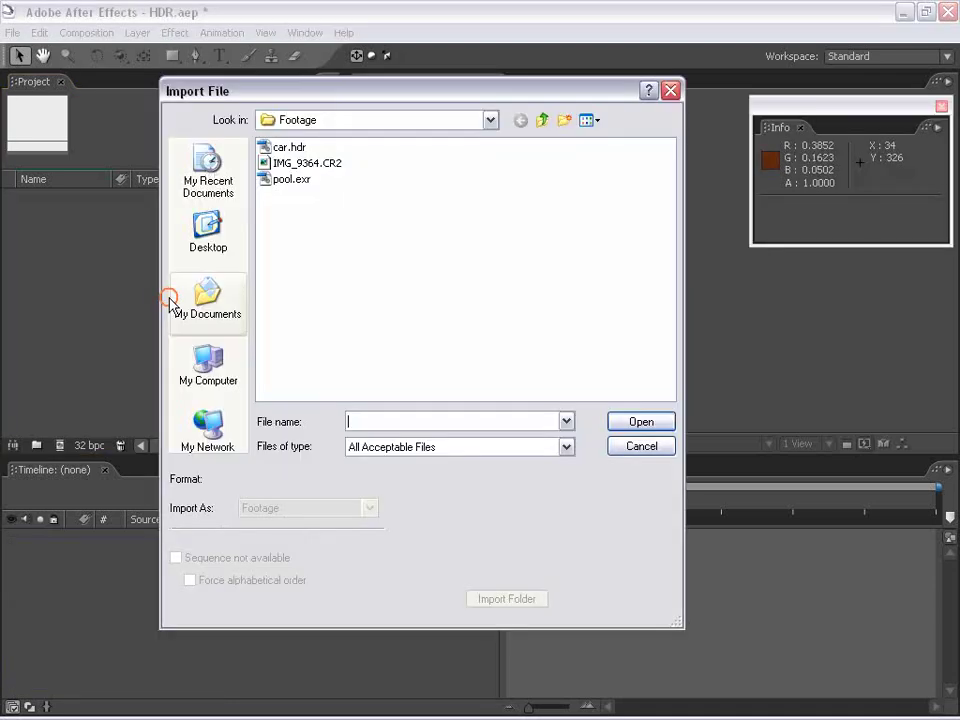
left_click(316, 165)
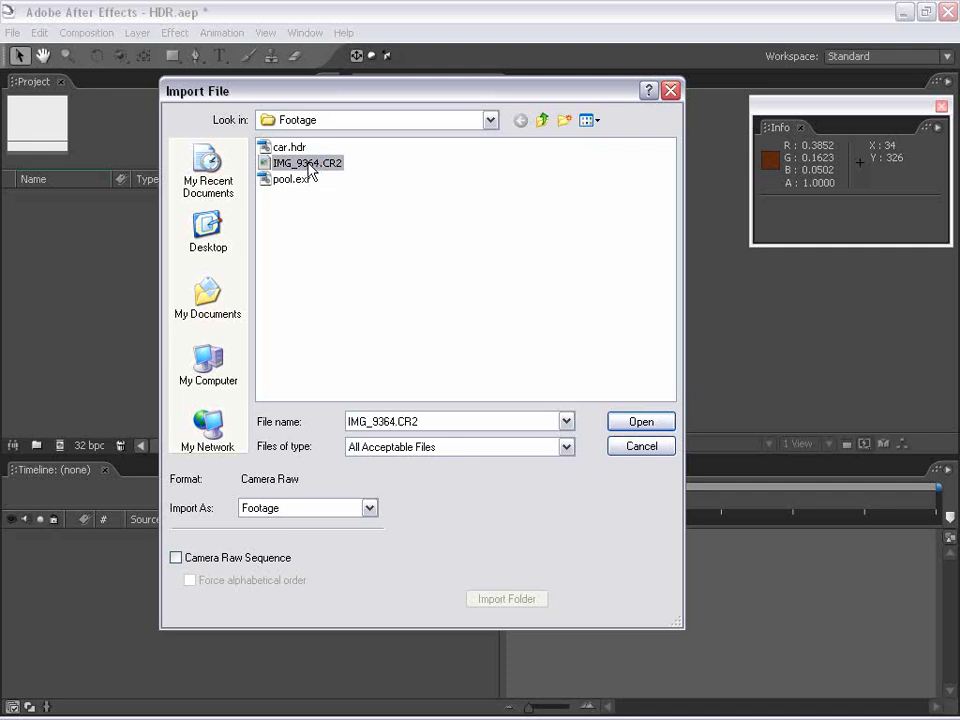
left_click(638, 423)
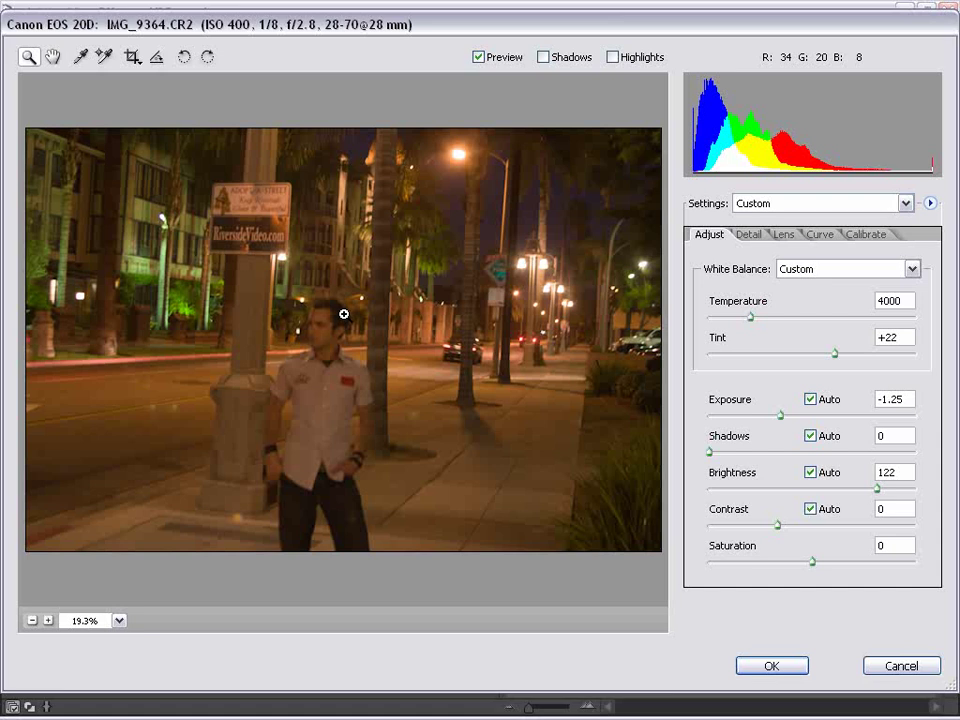
In Camera Raw set Exposure -4.00, Brightness 0 and Contrast -50, then import.
left_click(710, 416)
left_click_drag(879, 489, 707, 499)
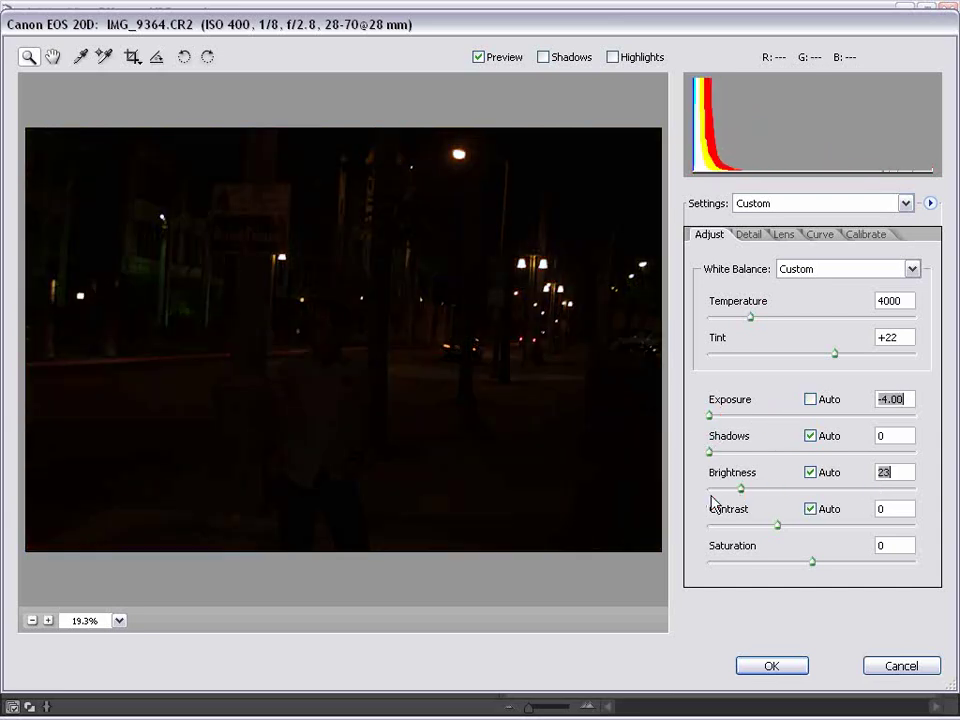
left_click_drag(776, 532, 692, 535)
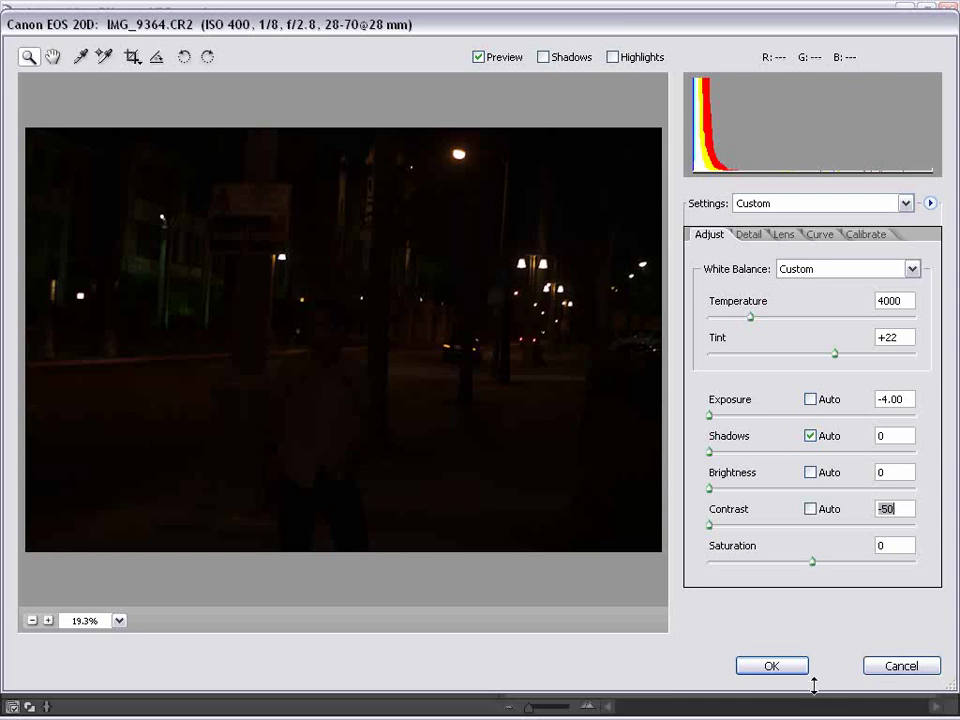
left_click(781, 669)
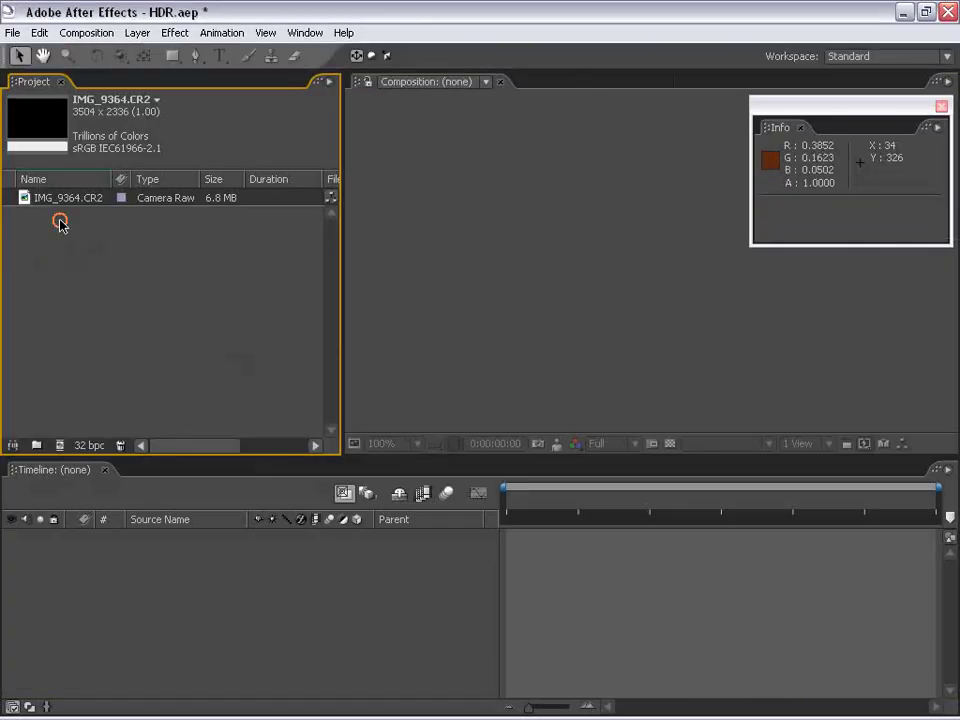
Create an NTSC DV composition and add the night photo to it as a layer.
left_click(87, 33)
left_click(86, 54)
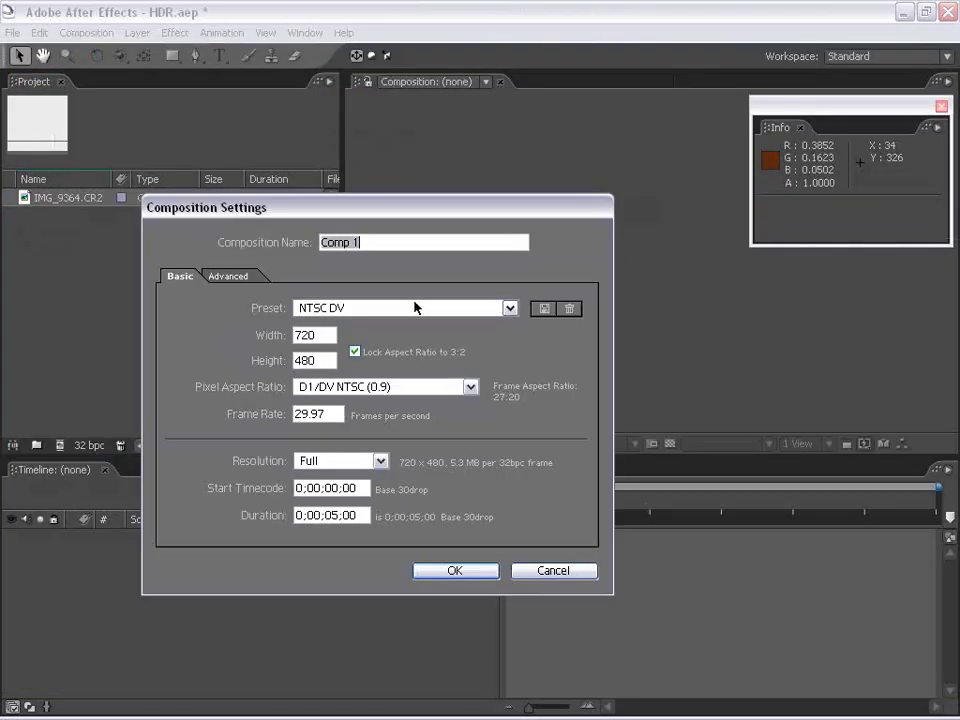
left_click(494, 572)
left_click_drag(64, 216, 645, 294)
Fit the photo layer to the comp width and height, then pre-compose it as IMG_9364.CR2 Comp 1.
right_click(625, 265)
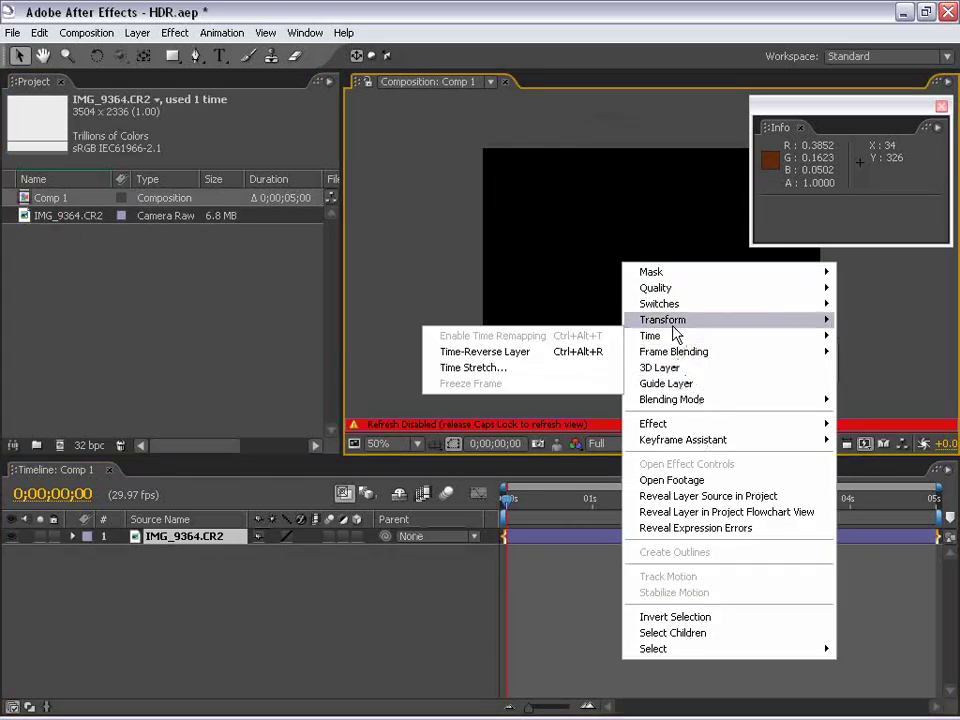
mouse_move(674, 330)
left_click(480, 463)
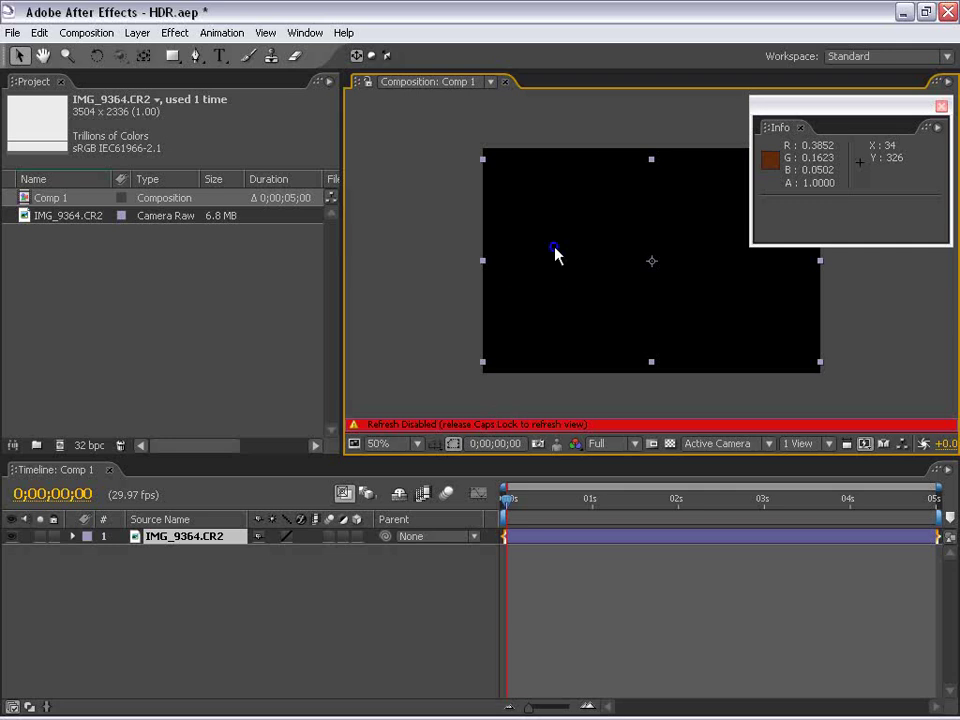
right_click(535, 218)
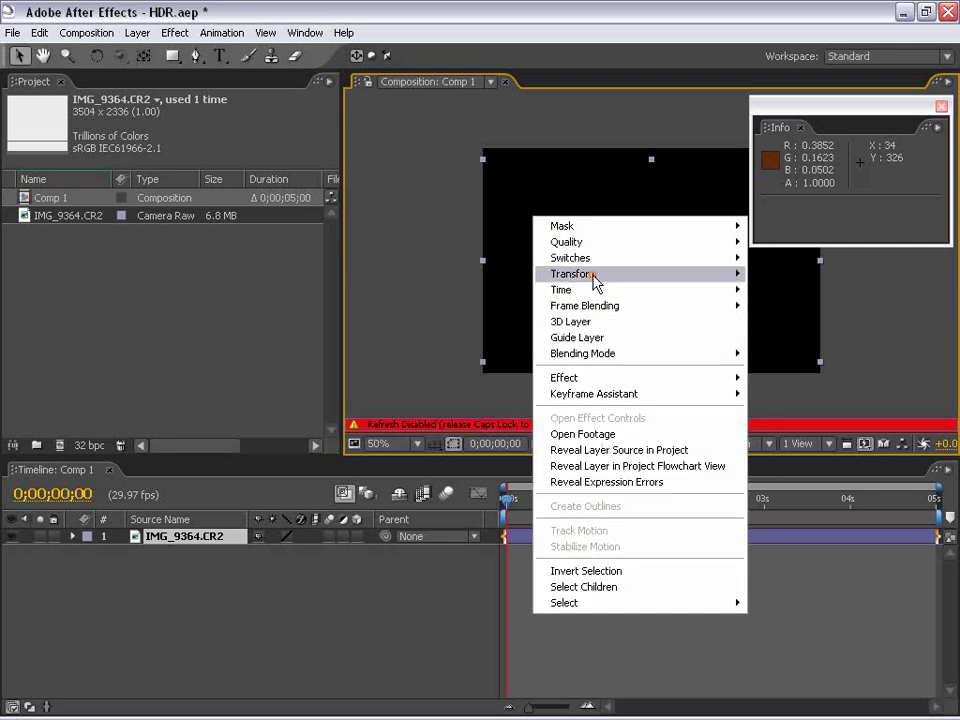
mouse_move(596, 280)
left_click(868, 437)
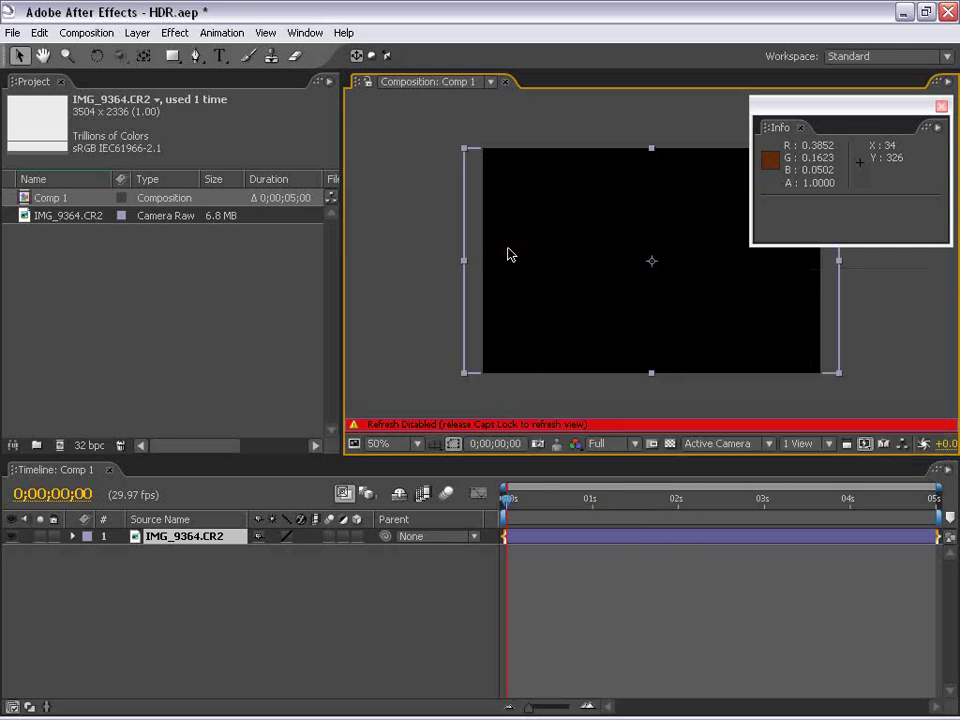
key("ctrl+shift+c")
left_click(543, 532)
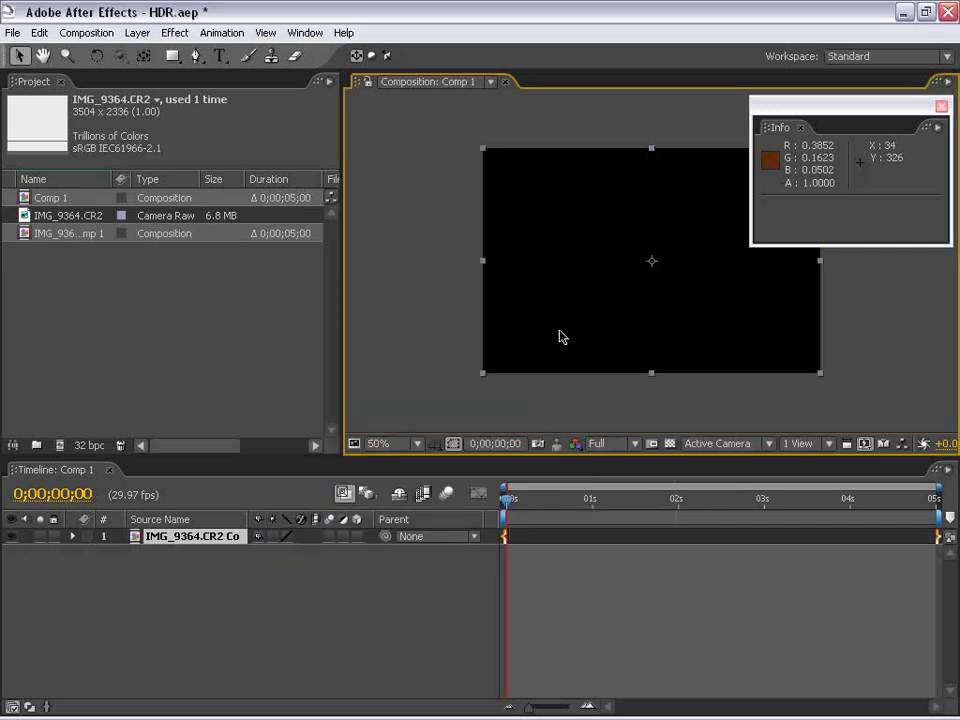
Apply Levels to the night photo and lower Input White to 0.1098.
left_click(174, 32)
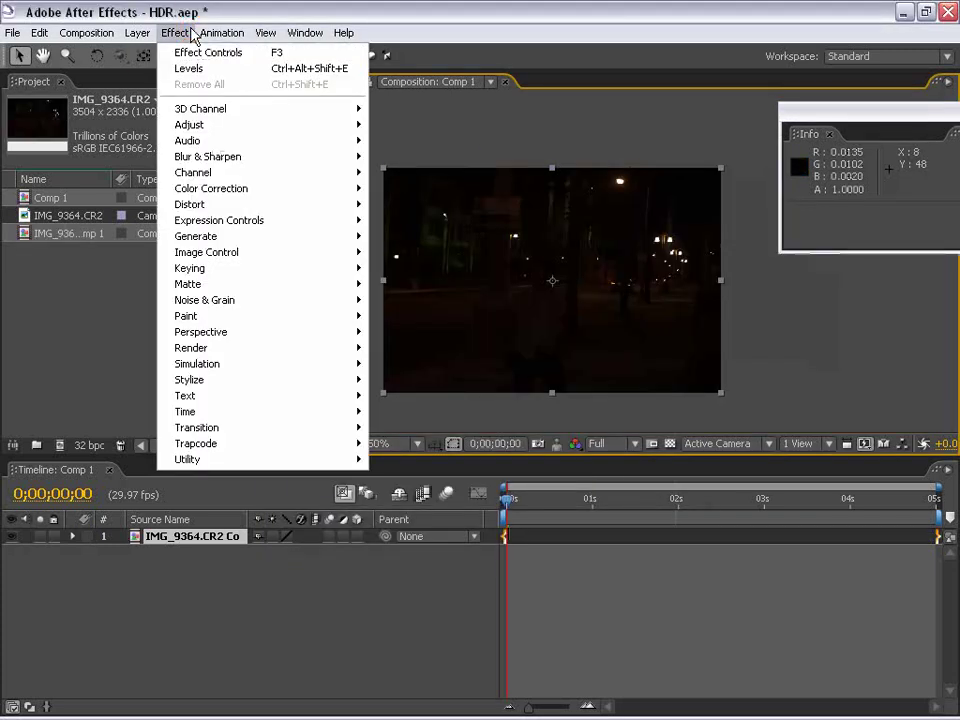
mouse_move(229, 190)
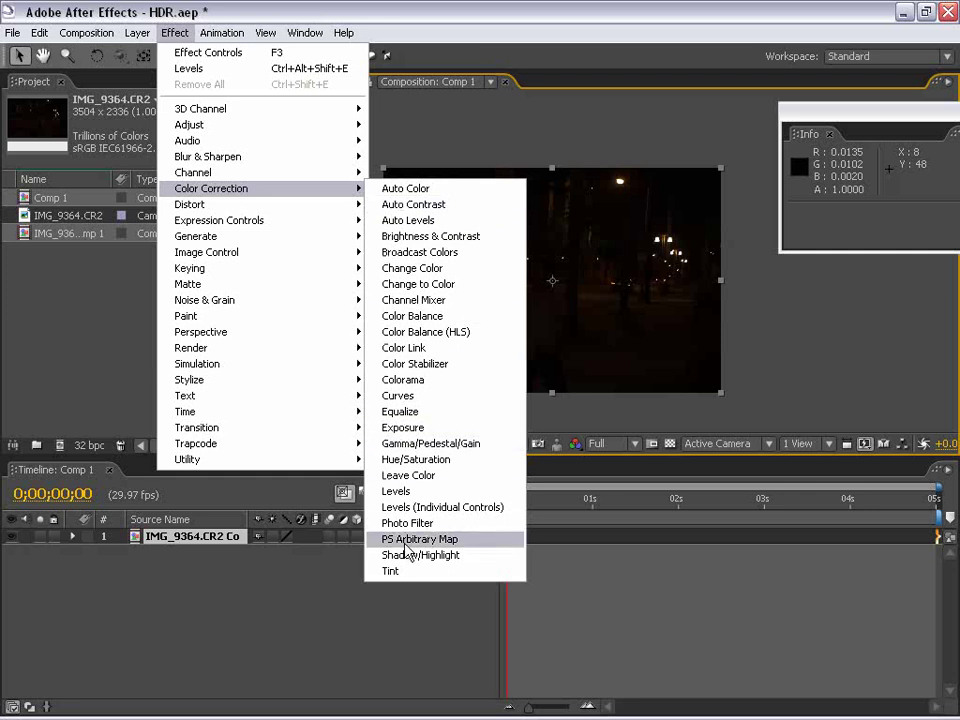
left_click(415, 491)
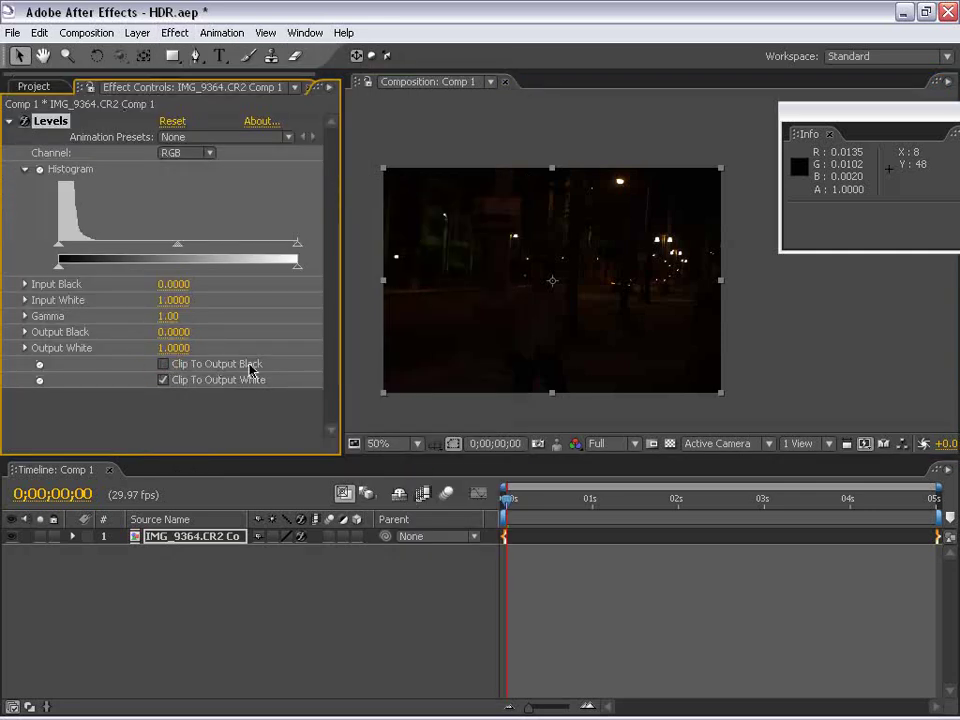
key("h")
left_click_drag(541, 275, 559, 268)
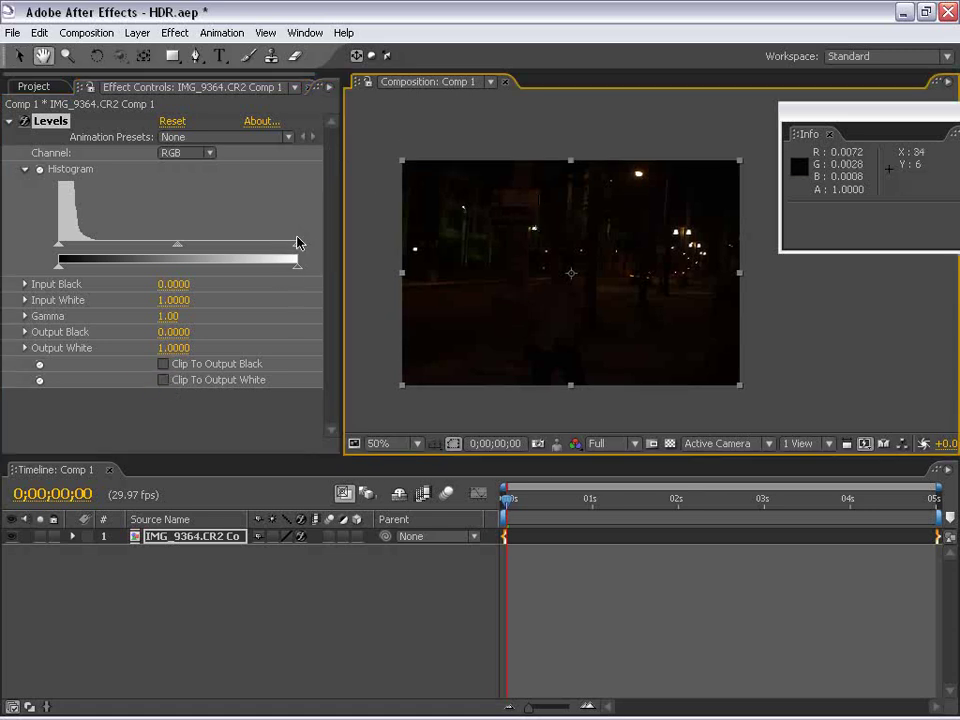
left_click_drag(297, 248, 85, 249)
key("v")
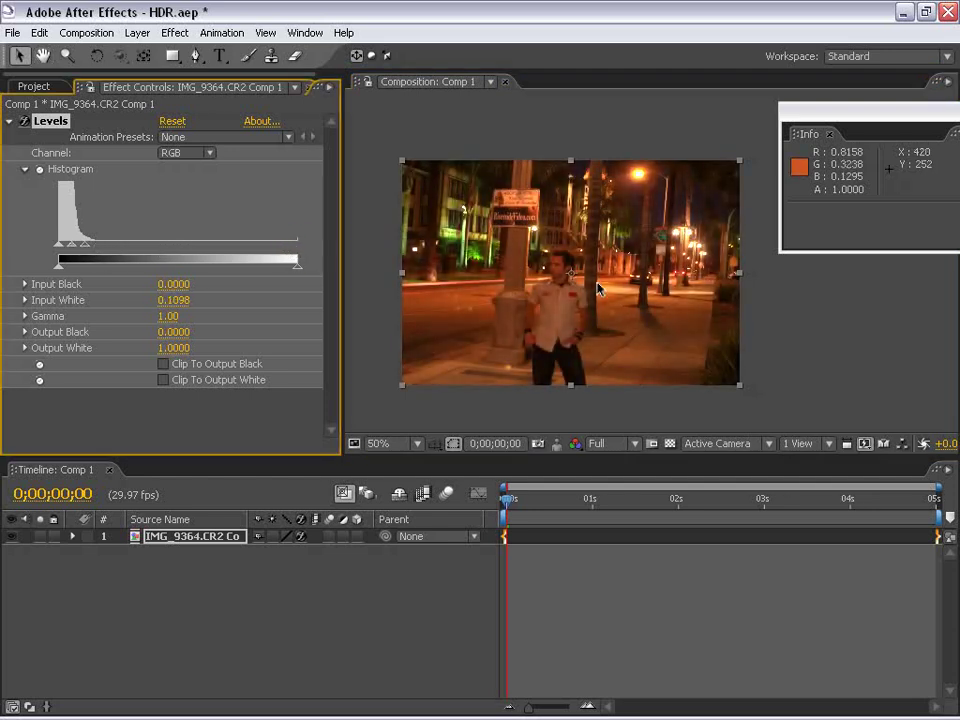
Inspect the brightened street, toggling Levels off and on to compare with the original.
scroll(592, 316, "up", 1)
scroll(593, 317, "down", 1)
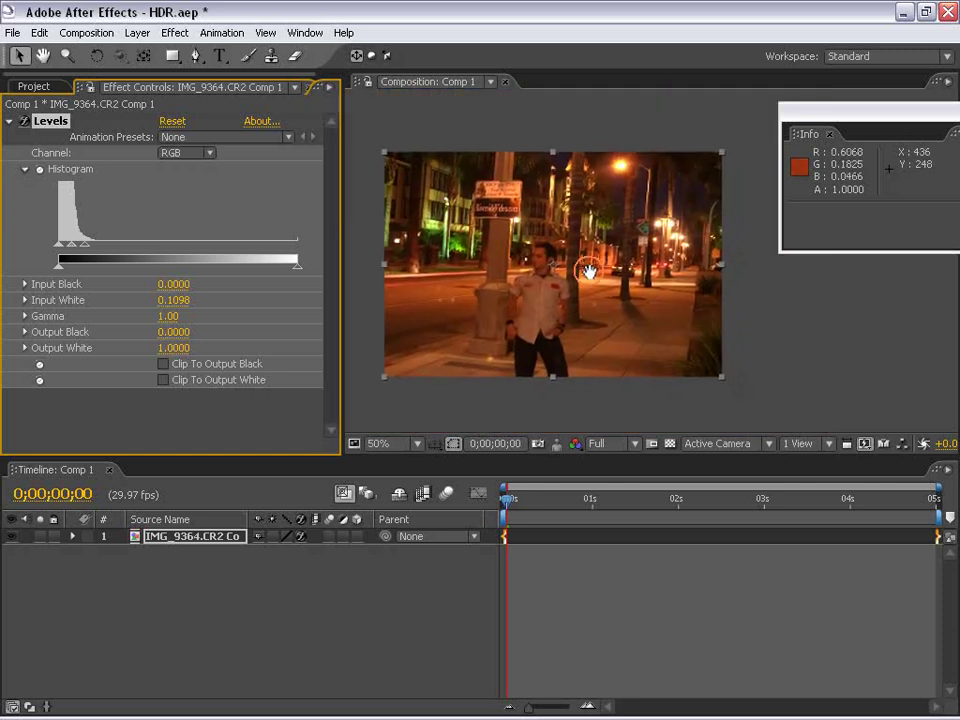
scroll(585, 340, "up", 2)
left_click_drag(585, 344, 660, 360)
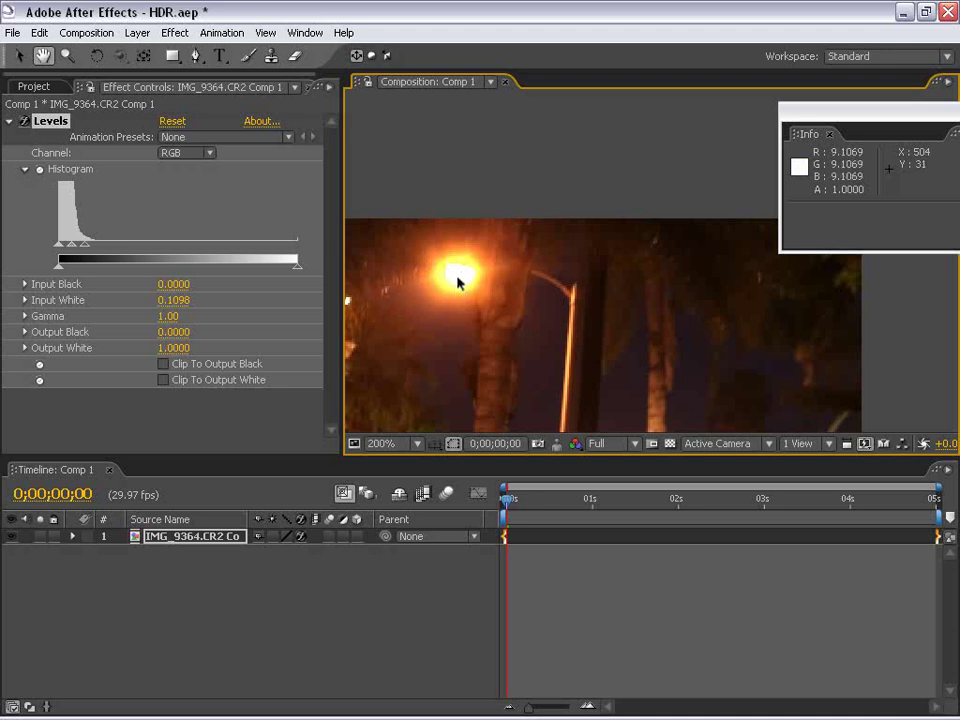
left_click(27, 121)
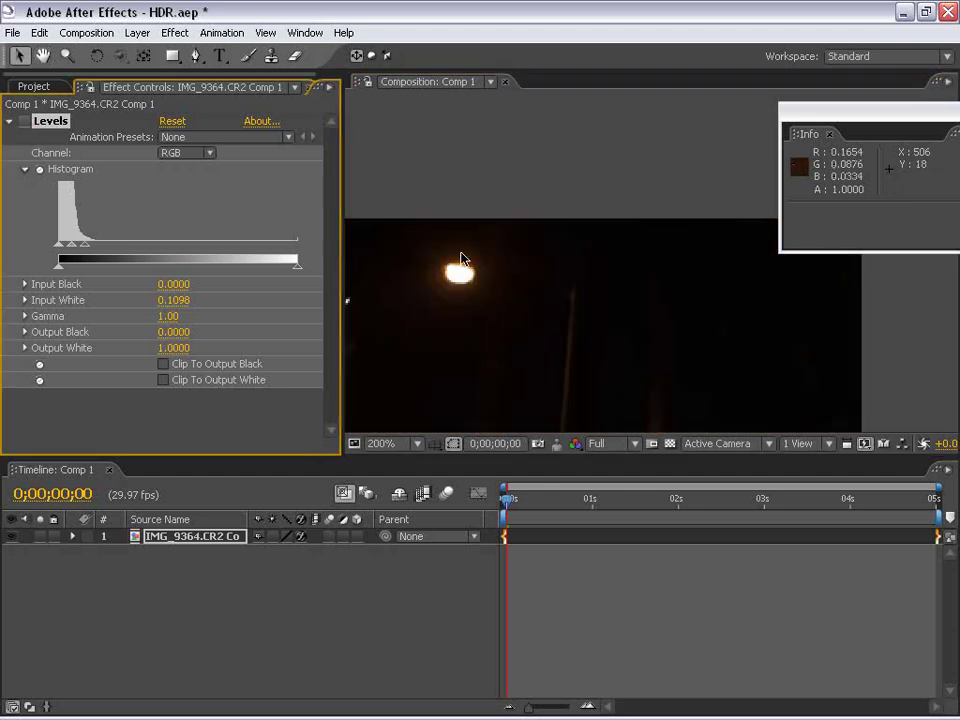
left_click(24, 121)
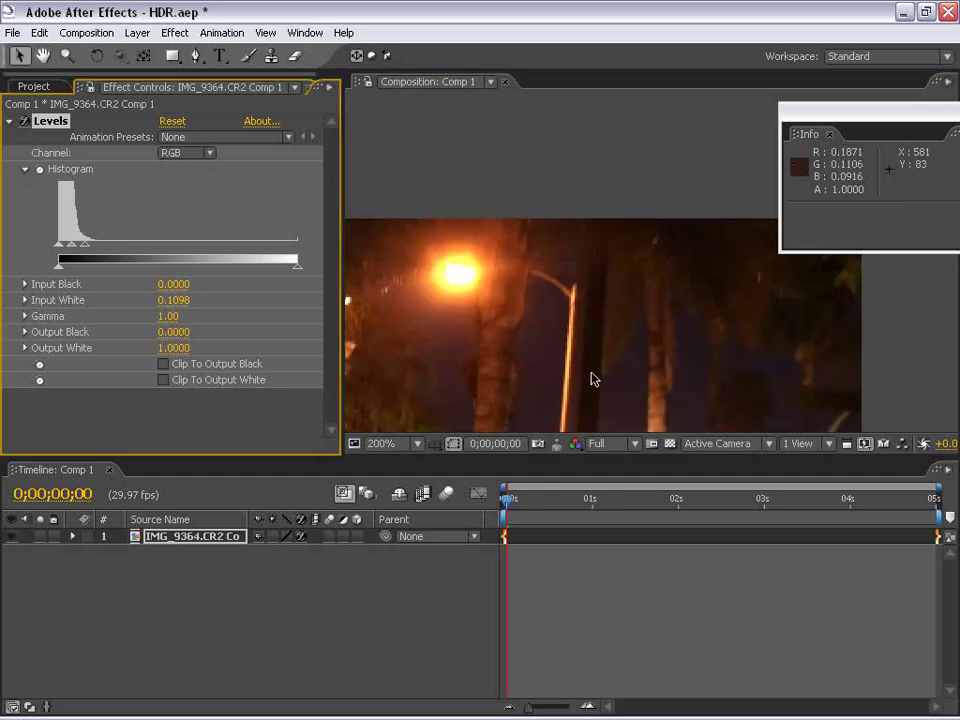
scroll(560, 340, "down", 4)
left_click_drag(590, 330, 636, 295)
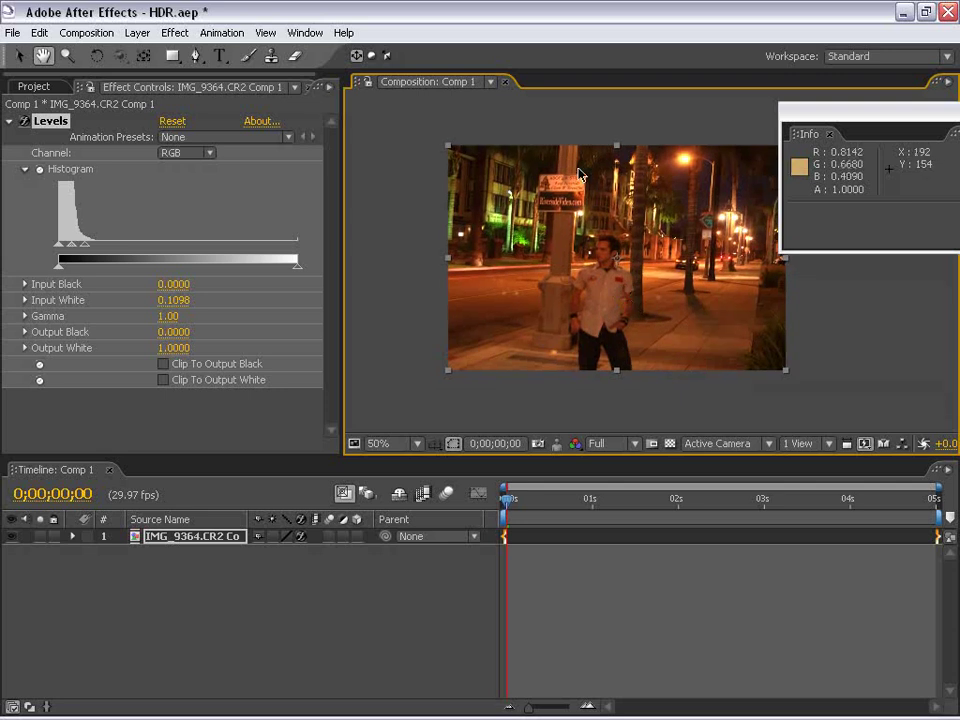
scroll(681, 248, "up", 2)
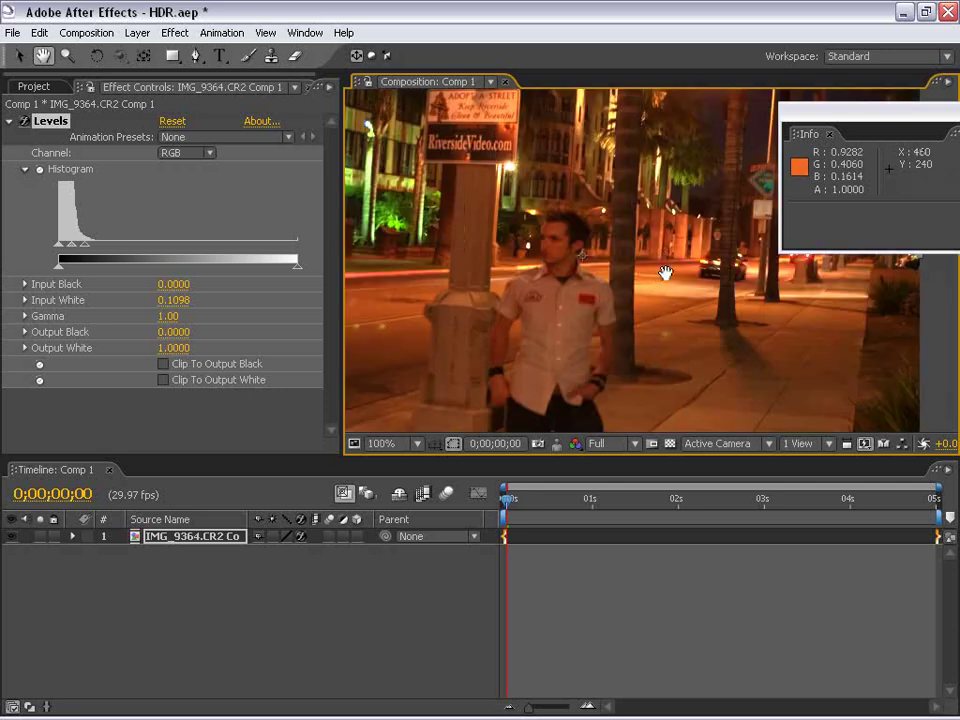
left_click_drag(681, 248, 604, 259)
scroll(595, 317, "down", 2)
left_click_drag(595, 317, 570, 320)
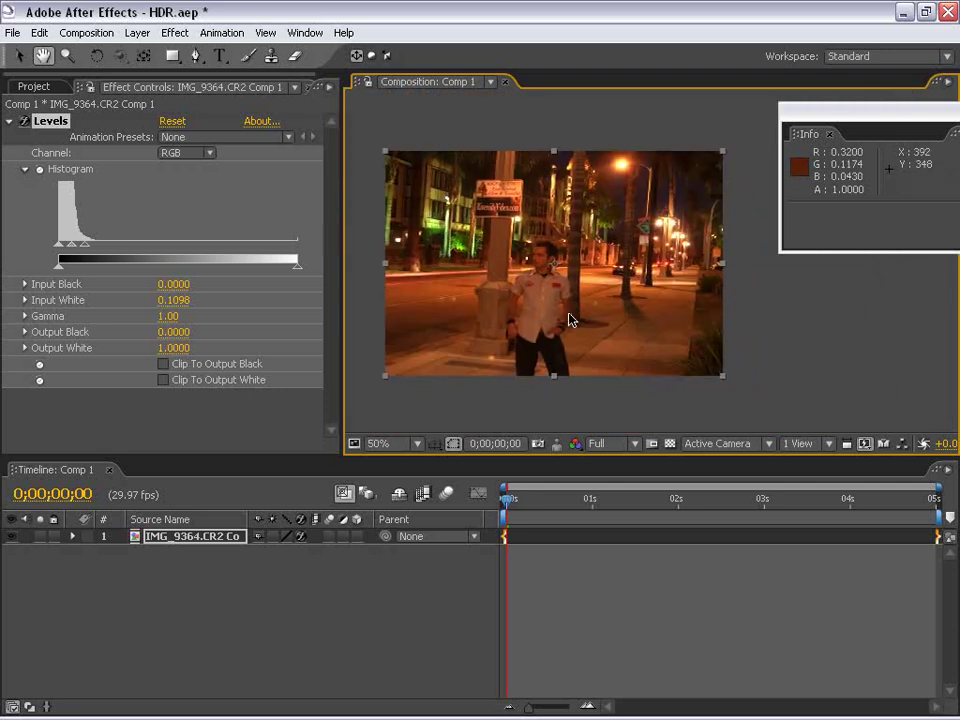
left_click(174, 33)
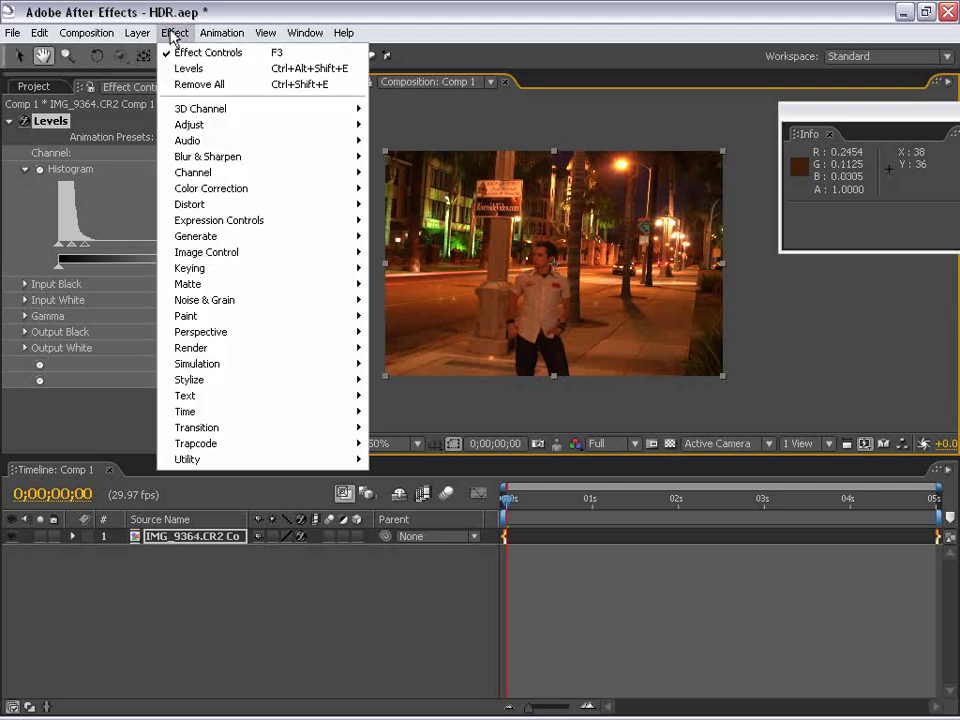
mouse_move(208, 158)
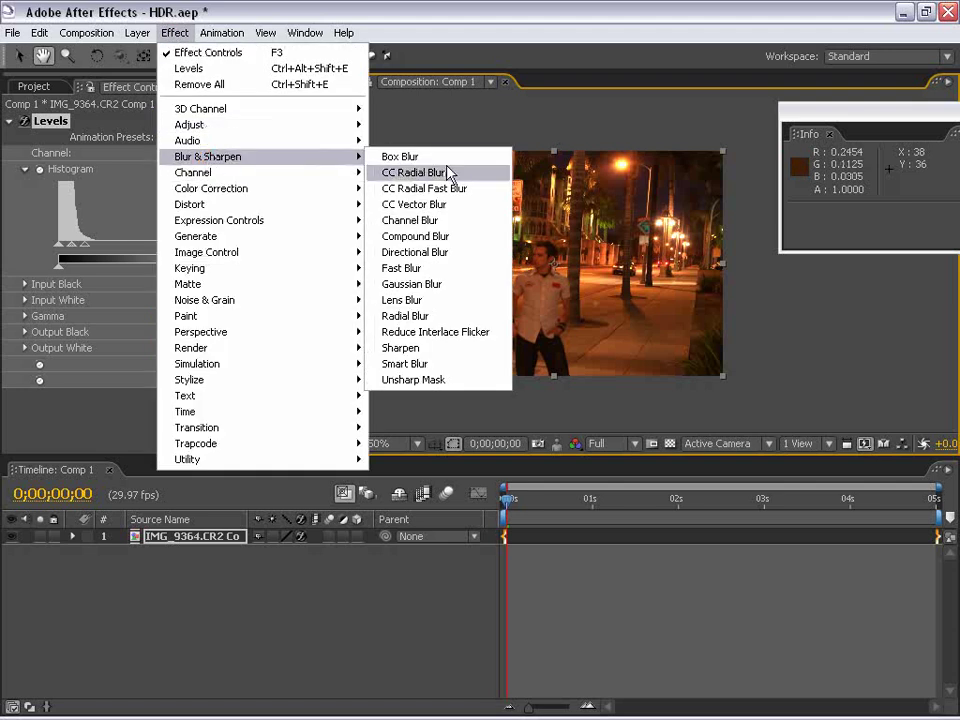
left_click(413, 284)
left_click_drag(163, 431, 523, 399)
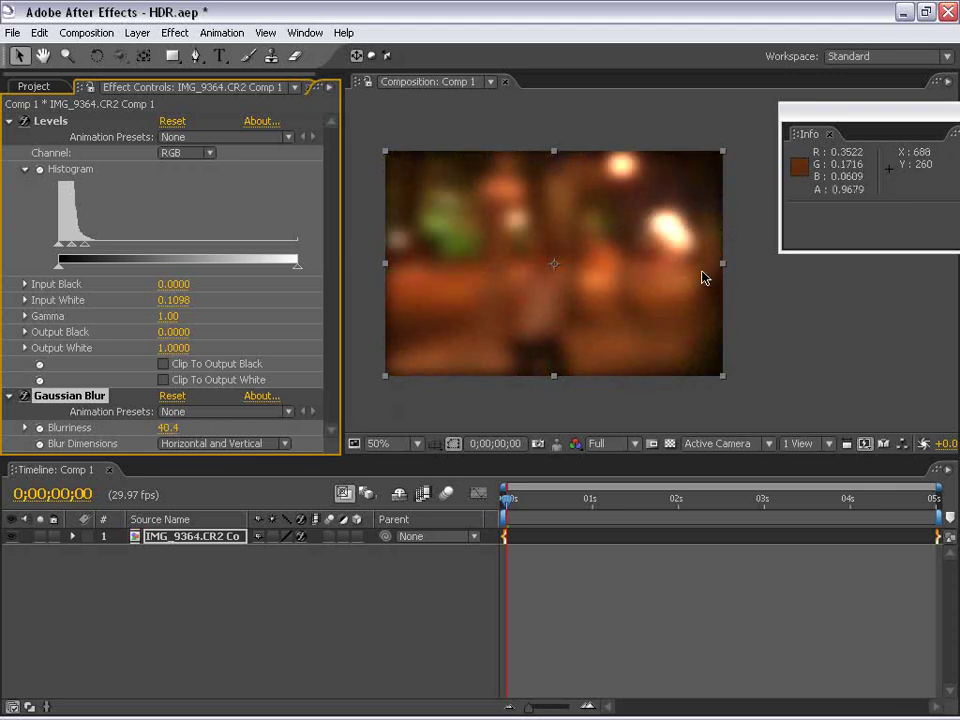
scroll(681, 283, "up", 1)
scroll(585, 309, "down", 1)
left_click_drag(585, 309, 613, 214)
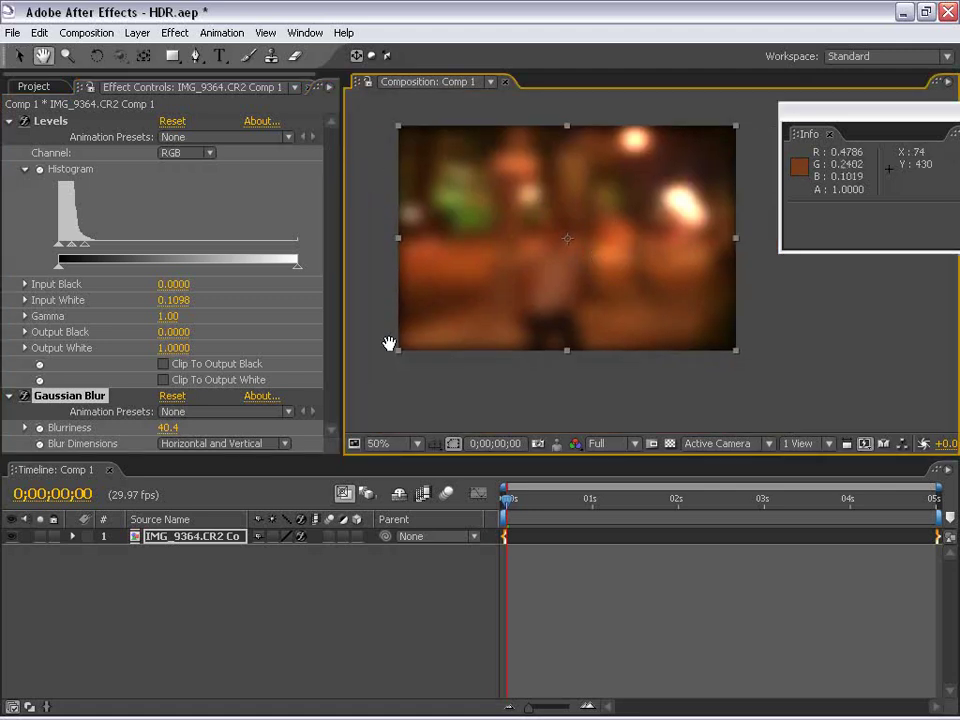
left_click(50, 402)
key("Delete")
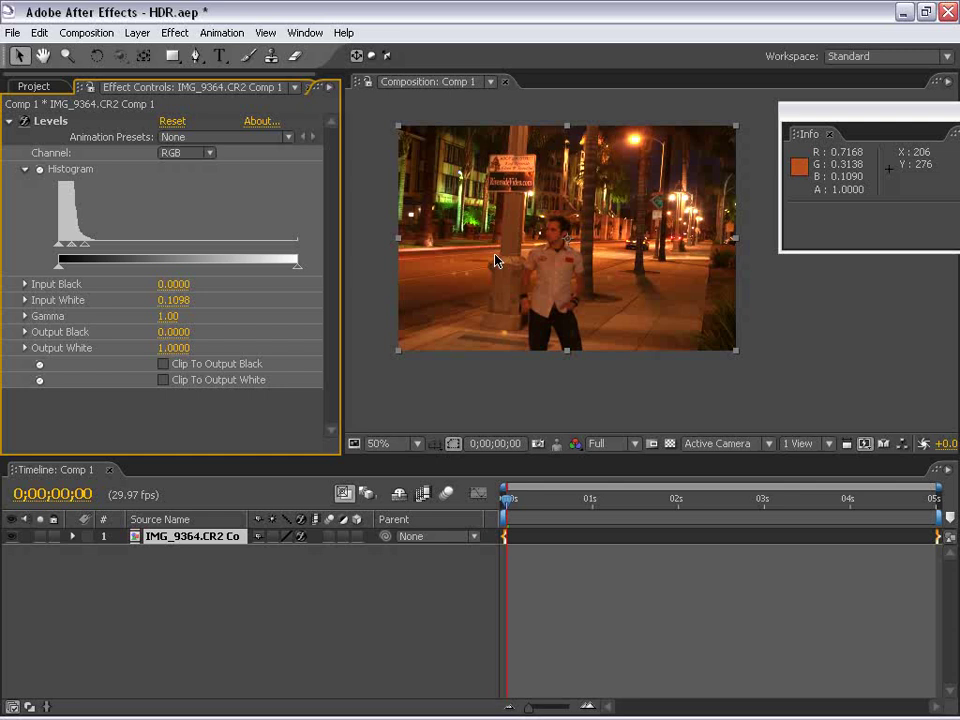
left_click(8, 122)
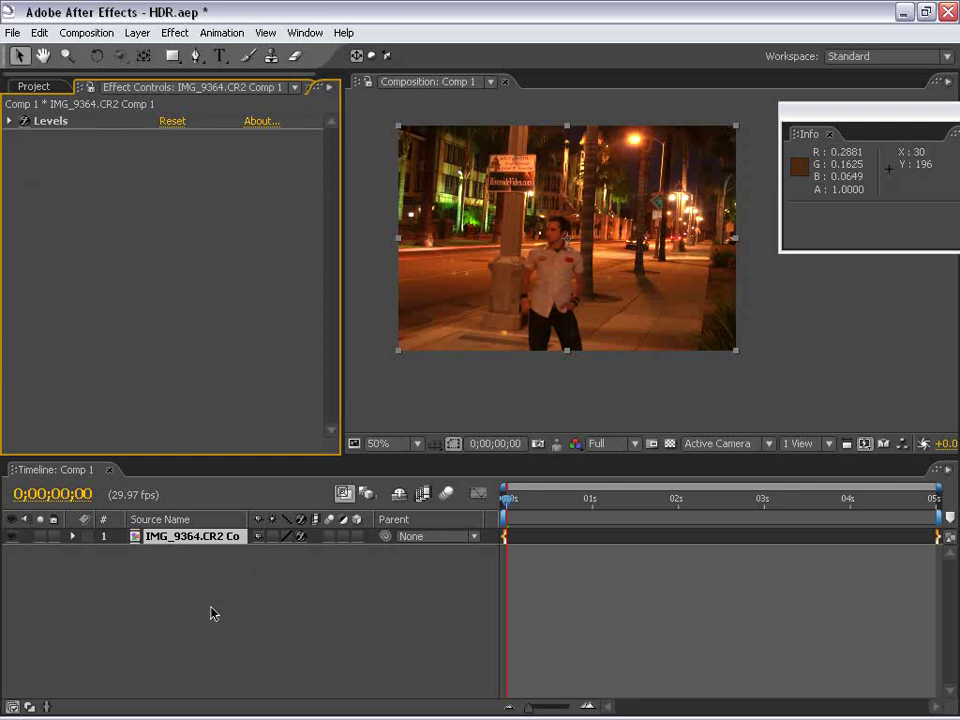
Keyframe Position so the image moves from upper right at 0s to lower left at 0;00;00;23.
left_click(72, 537)
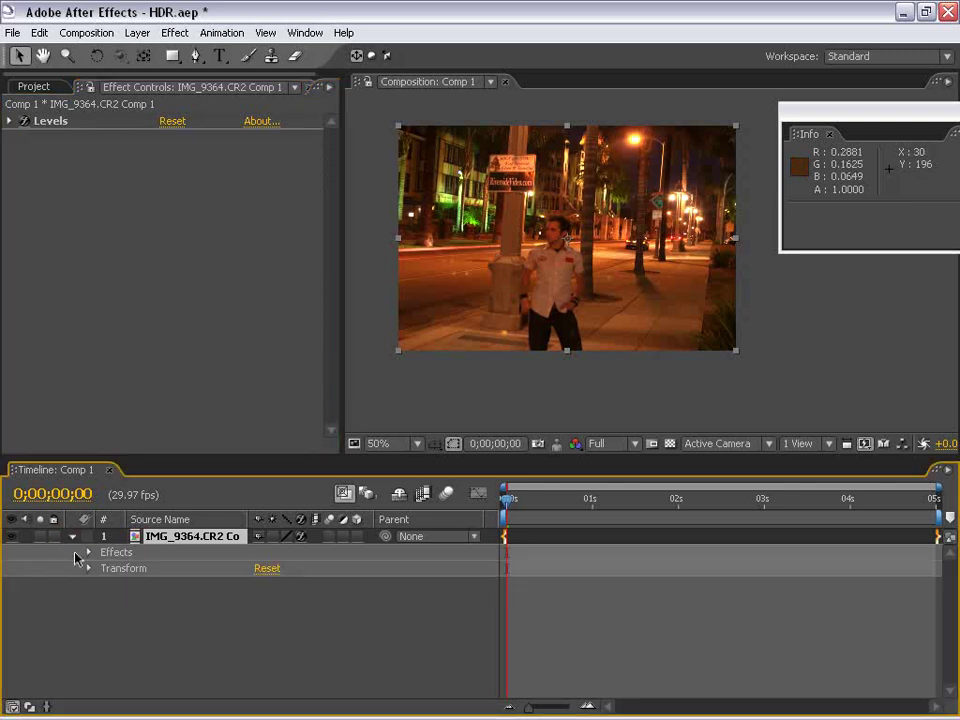
left_click(89, 568)
left_click(121, 601)
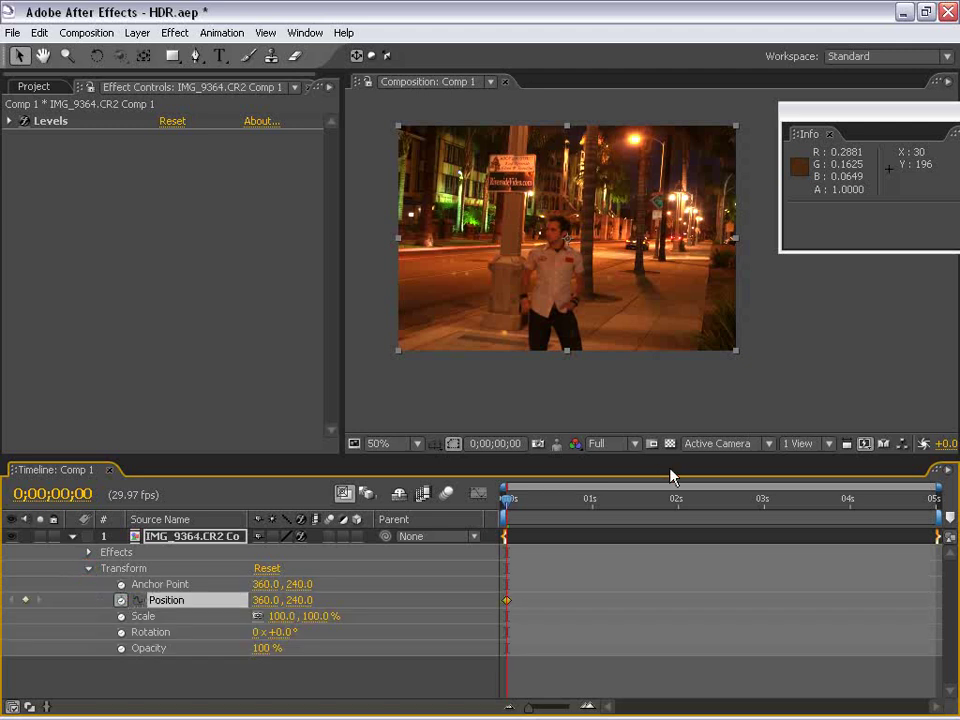
left_click_drag(506, 498, 572, 505)
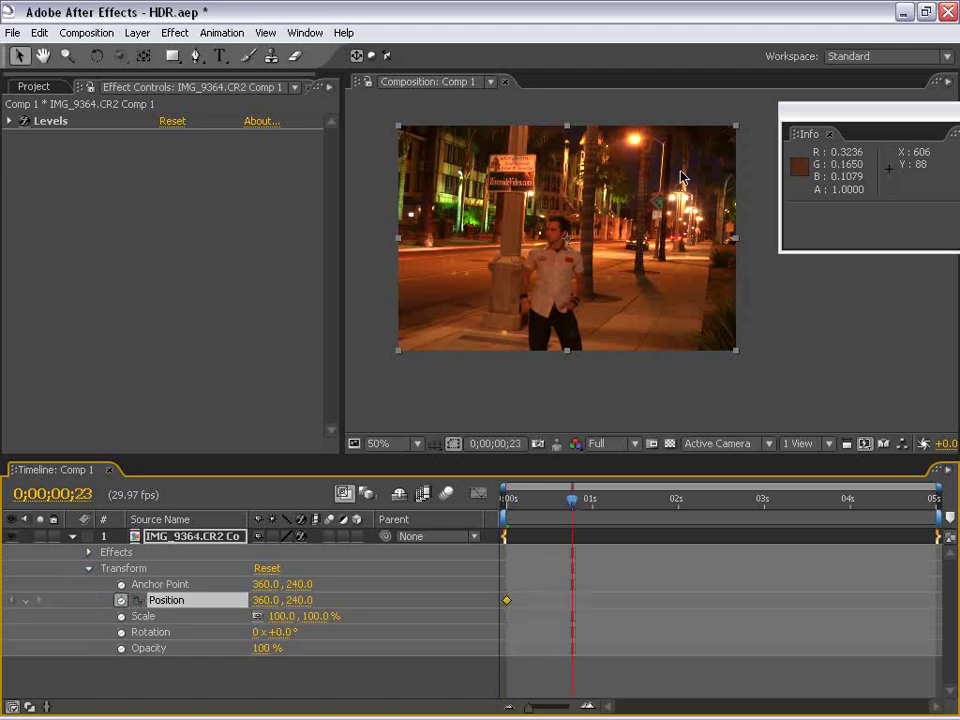
left_click_drag(690, 162, 348, 392)
left_click_drag(576, 487, 503, 500)
left_click_drag(475, 267, 538, 294)
mouse_move(510, 500)
left_mouse_down()
mouse_move(533, 507)
mouse_move(511, 525)
left_mouse_up()
left_click(572, 601)
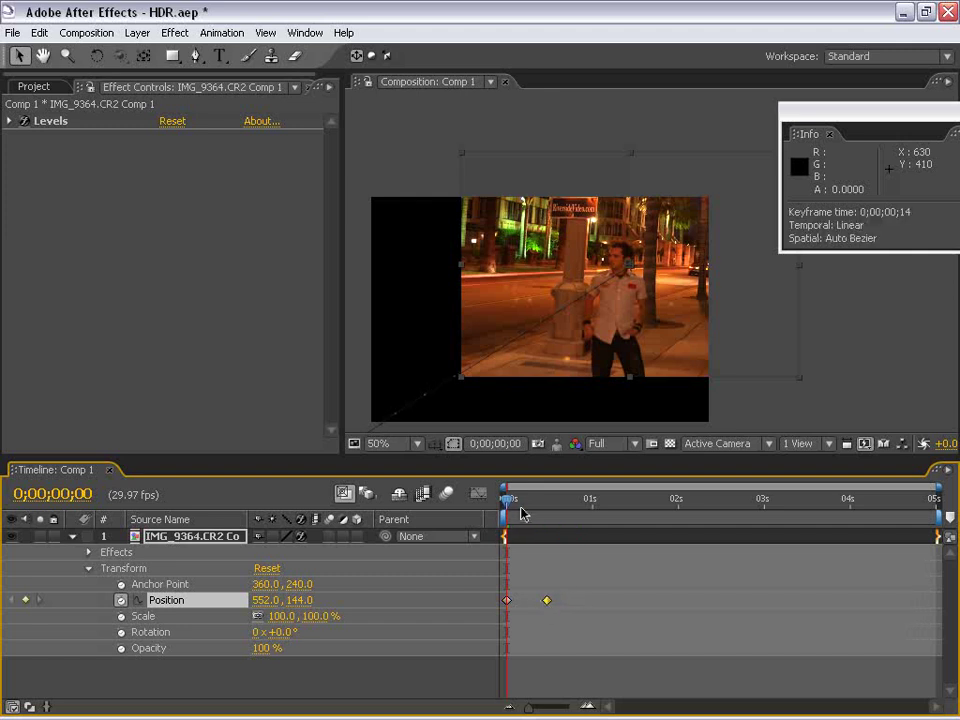
Enable motion blur on the layer and scrub the first frames to inspect the streaks.
left_click(447, 494)
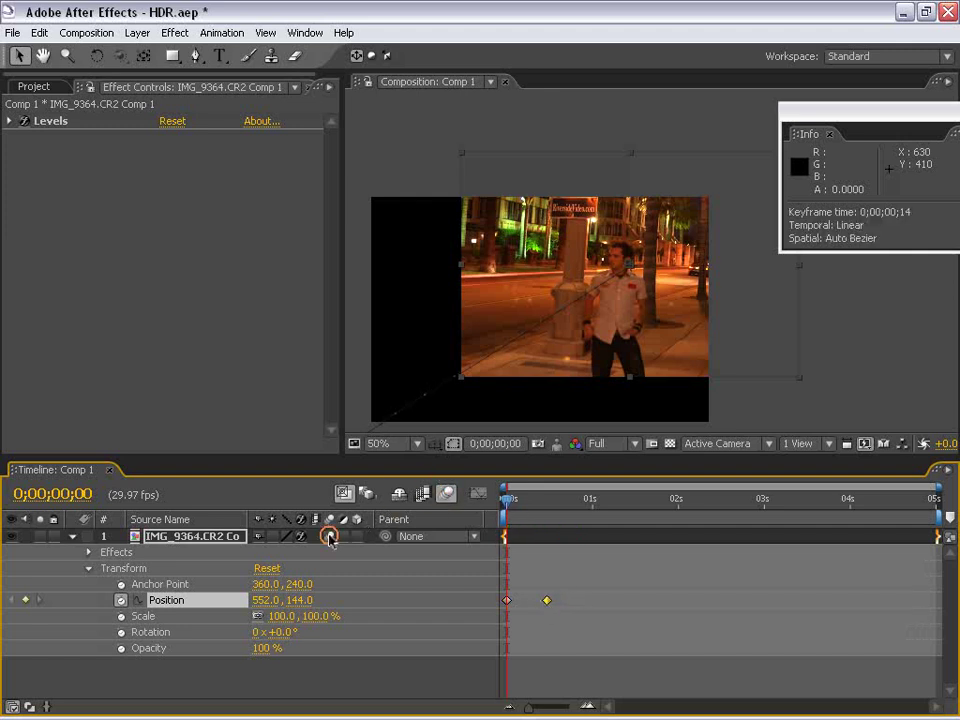
left_click_drag(511, 503, 517, 503)
scroll(584, 270, "up", 2)
scroll(534, 349, "down", 2)
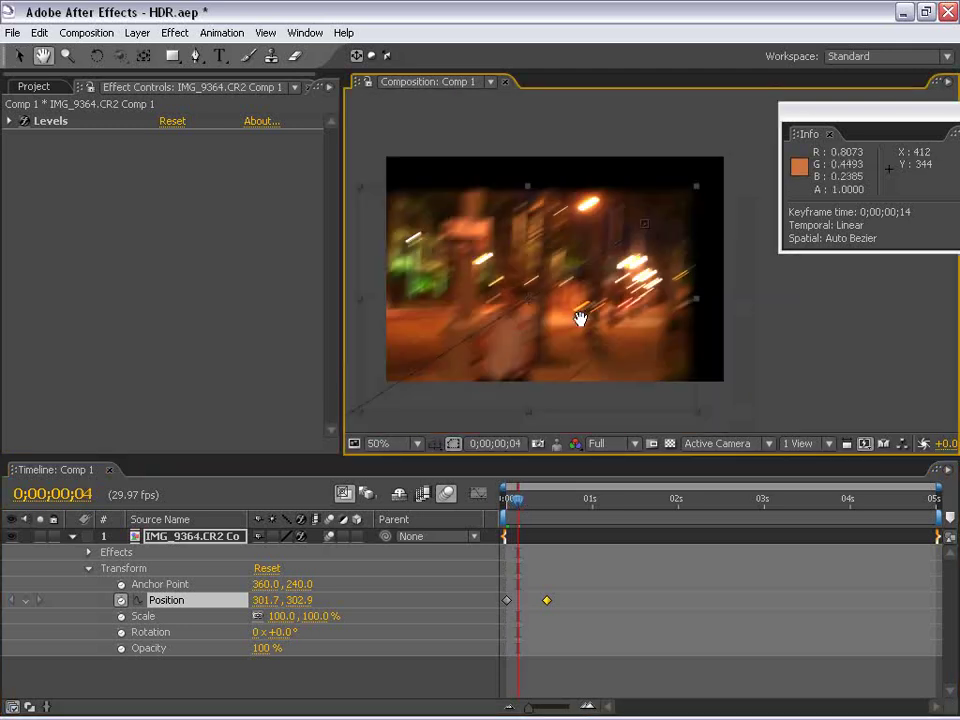
mouse_move(518, 512)
left_mouse_down()
mouse_move(524, 505)
mouse_move(509, 505)
left_mouse_up()
scroll(700, 165, "up", 2)
left_click_drag(654, 221, 516, 336)
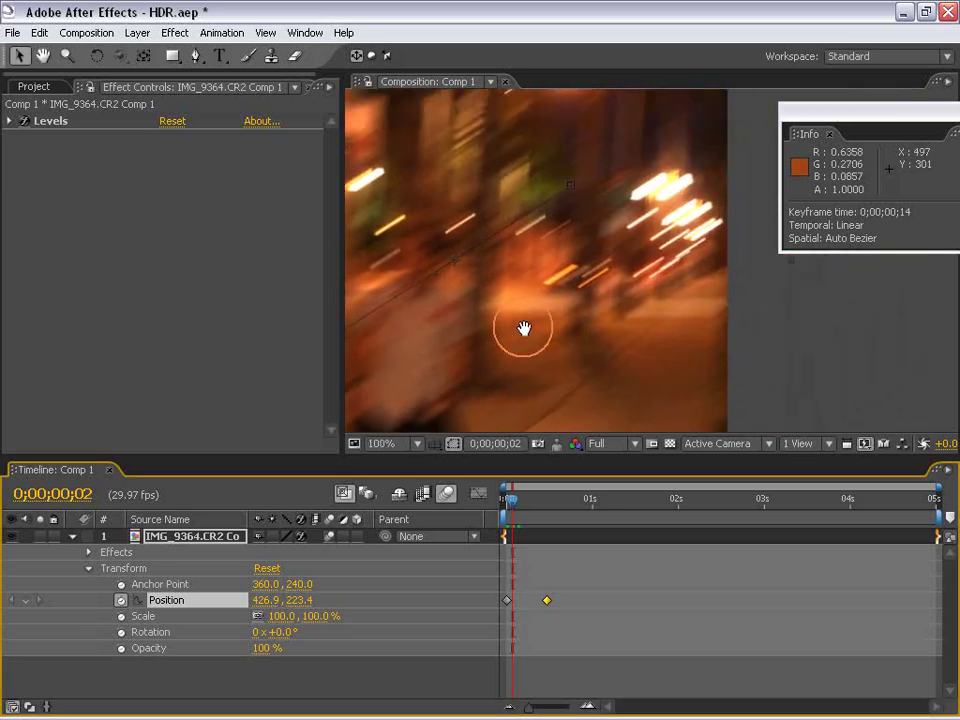
scroll(633, 187, "down", 2)
left_click_drag(568, 272, 583, 285)
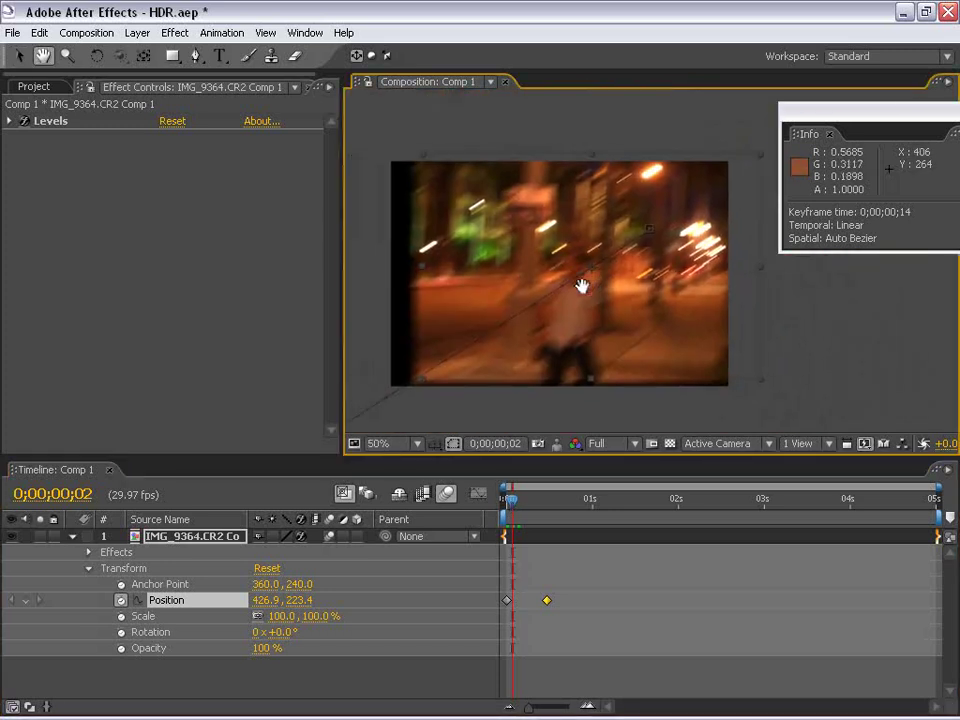
mouse_move(515, 507)
left_mouse_down()
mouse_move(529, 508)
mouse_move(521, 508)
left_mouse_up()
Set the composition's motion-blur Shutter Angle to 350 in Advanced settings.
key("v")
left_click(80, 38)
left_click(86, 76)
left_click(241, 278)
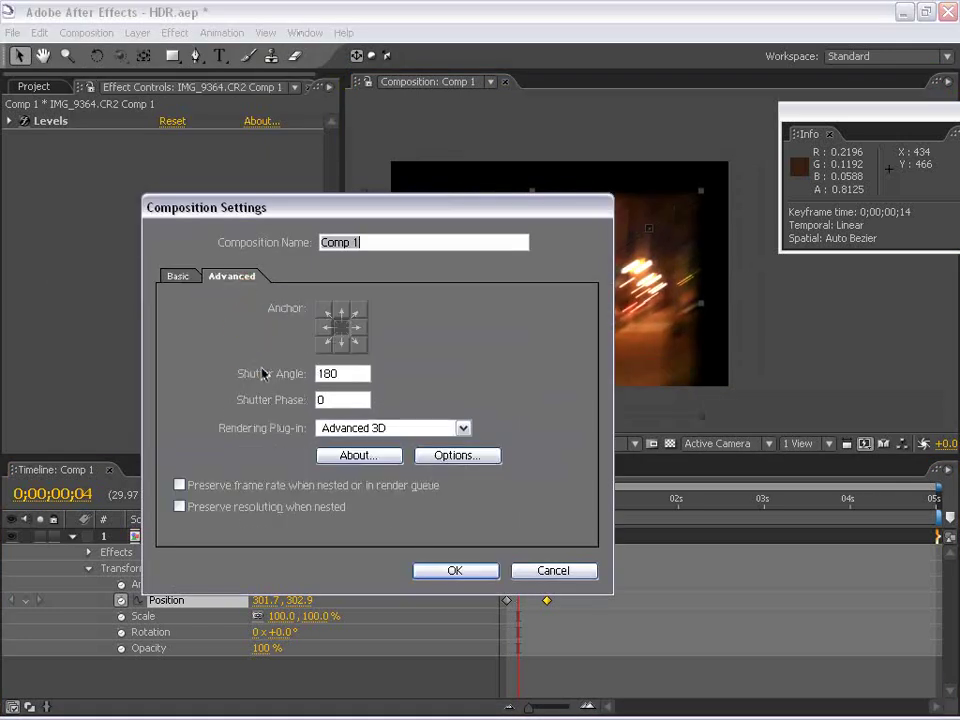
double_click(348, 373)
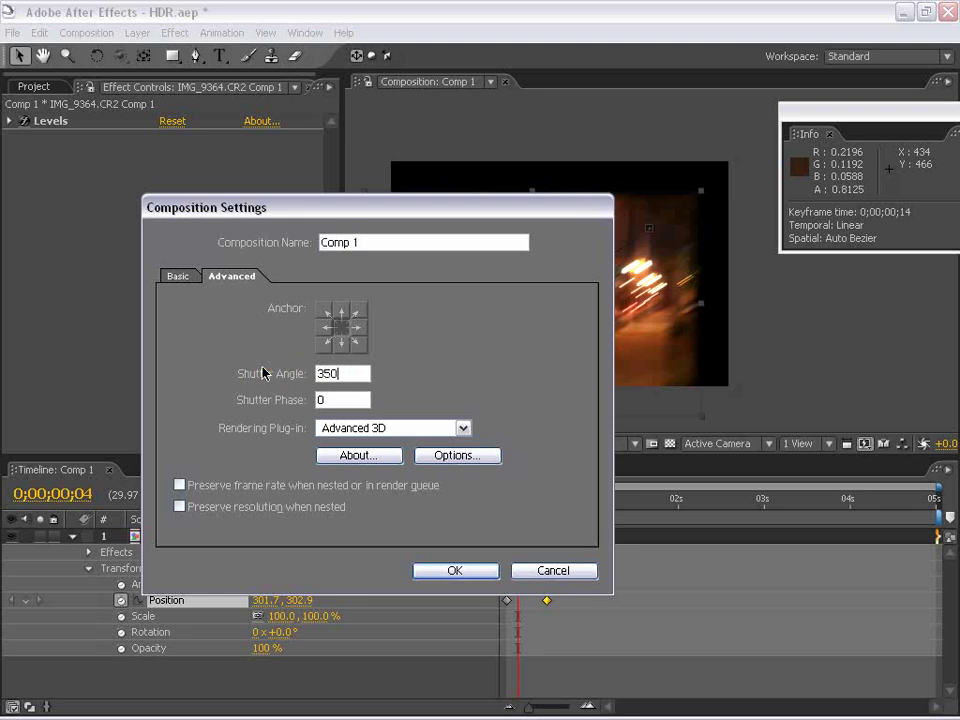
left_click(491, 574)
Move the end Position keyframe to 0;00;00;21, select the keyframes, and RAM-preview the animation.
left_click_drag(681, 266, 581, 306)
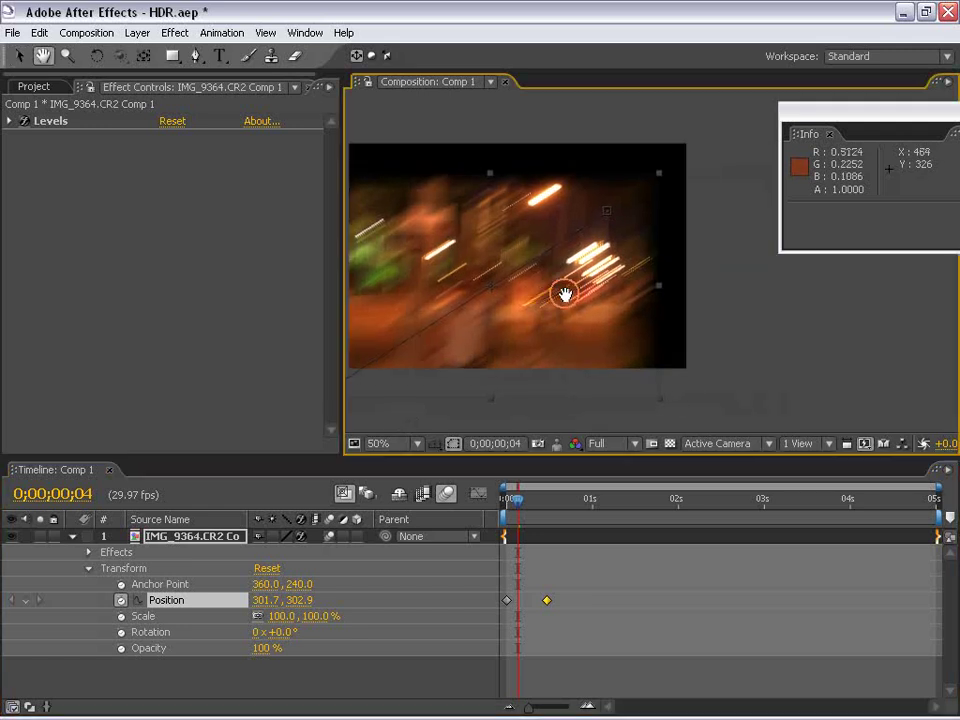
scroll(582, 305, "up", 1)
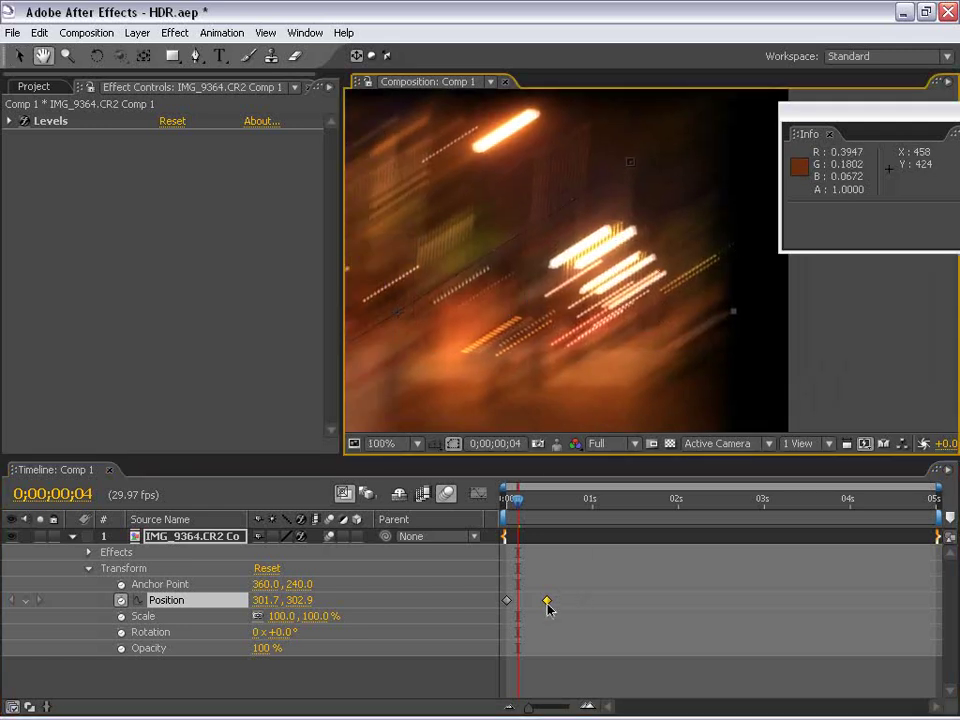
left_click_drag(547, 602, 566, 600)
key("v")
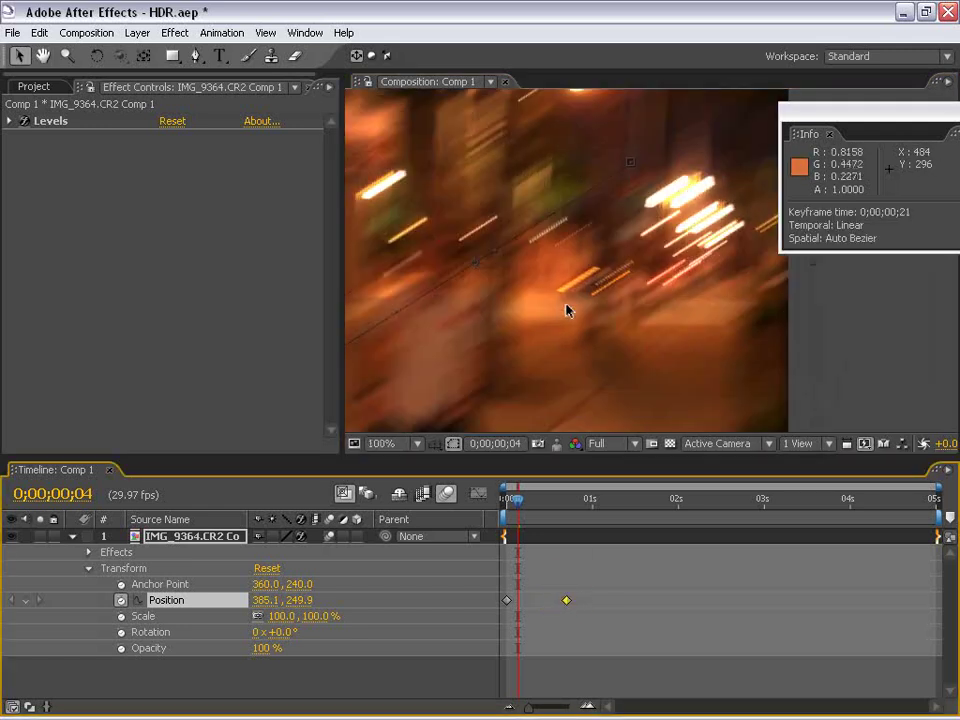
scroll(566, 311, "down", 1)
left_click_drag(579, 279, 564, 294)
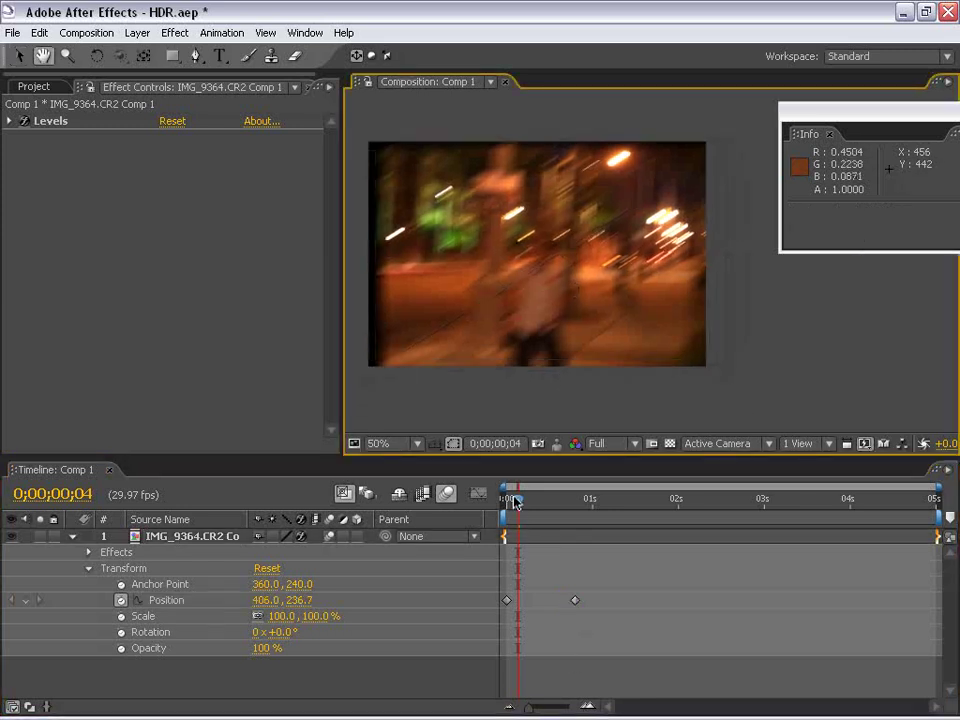
left_click_drag(547, 506, 585, 506)
left_click_drag(602, 606, 461, 612)
key("ctrl+z")
left_click_drag(634, 570, 470, 631)
key("KP_0")
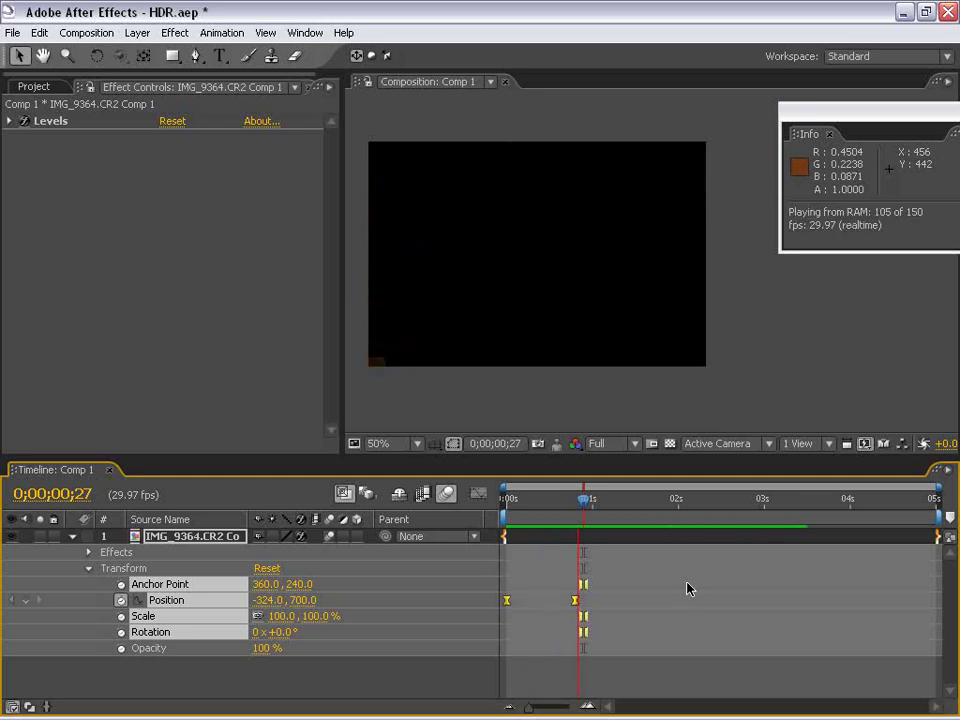
Replay the preview, then scrub to frame 0;00;00;07.
key("space")
key("KP_0")
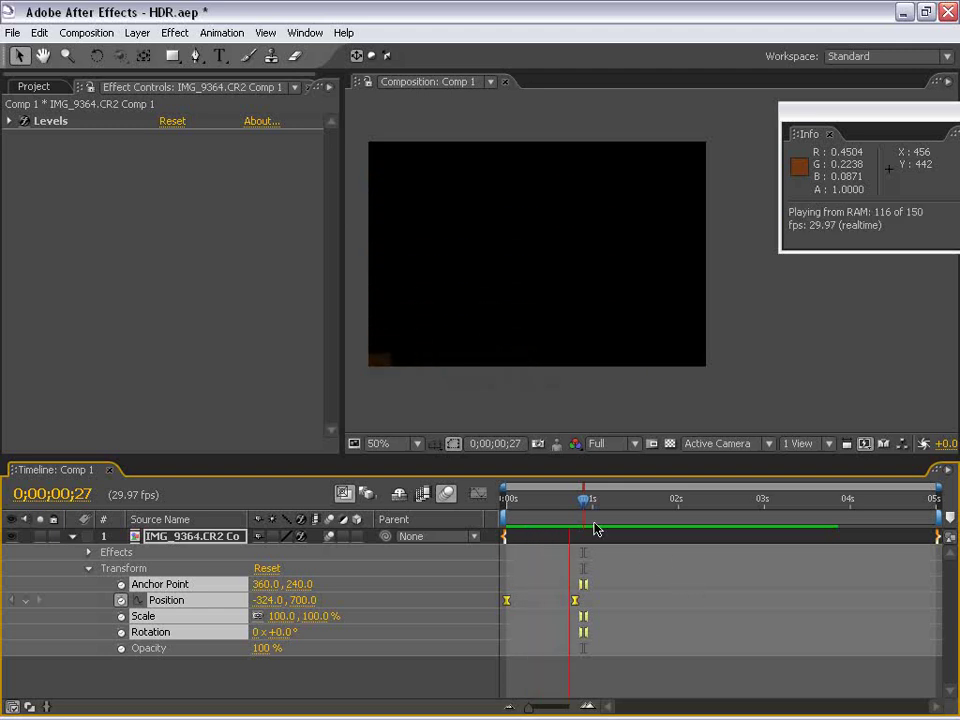
left_click(553, 500)
left_click_drag(553, 500, 526, 500)
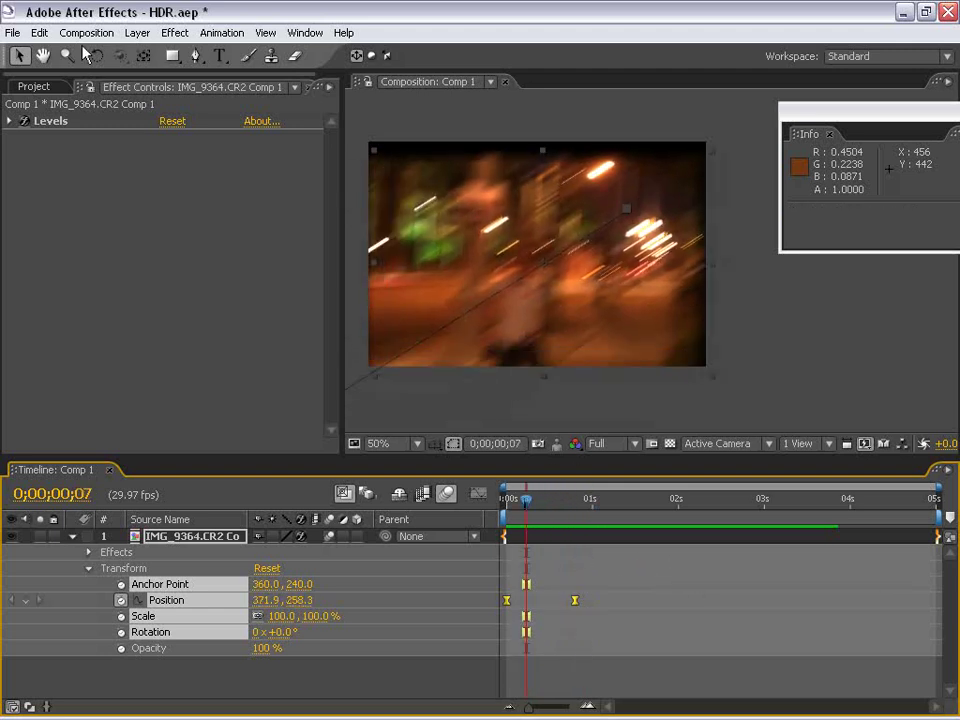
Toggle the project between 8 and 32 bits per channel to compare, ending at 32 bpc.
left_click(30, 88)
left_click(89, 445, "alt")
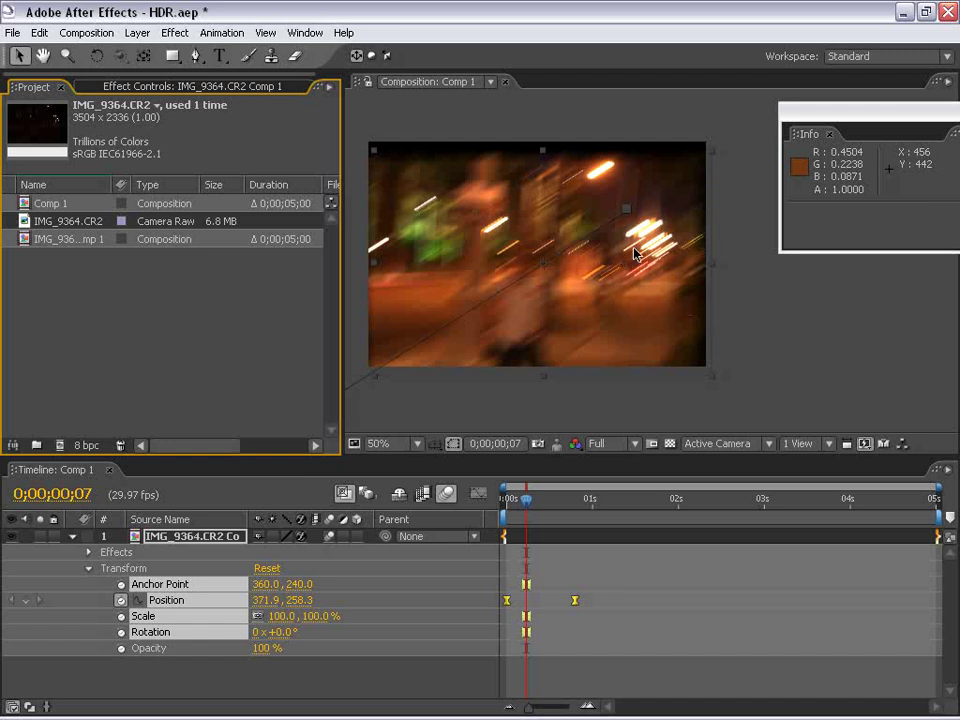
scroll(617, 279, "up", 1)
scroll(594, 249, "down", 1)
left_click_drag(594, 249, 619, 244)
left_click(91, 445, "alt")
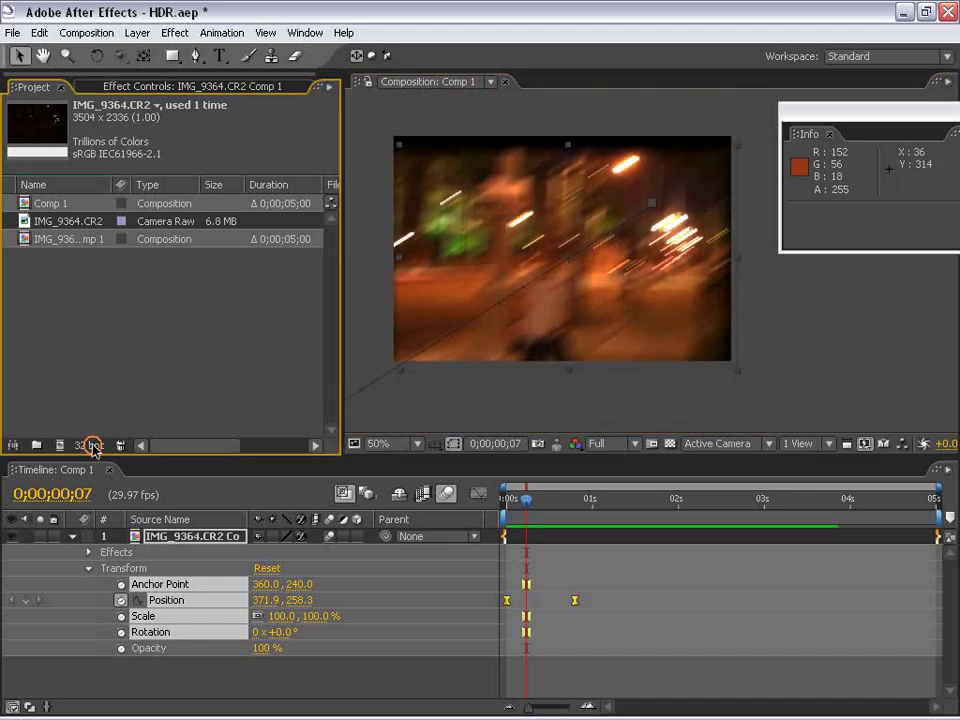
left_click(91, 445, "alt")
left_click(91, 445, "alt")
left_click(91, 445, "alt")
left_click(91, 445, "alt")
Delete the night image layer and deselect the raw footage in the Project panel.
left_click_drag(526, 498, 517, 498)
key("Delete")
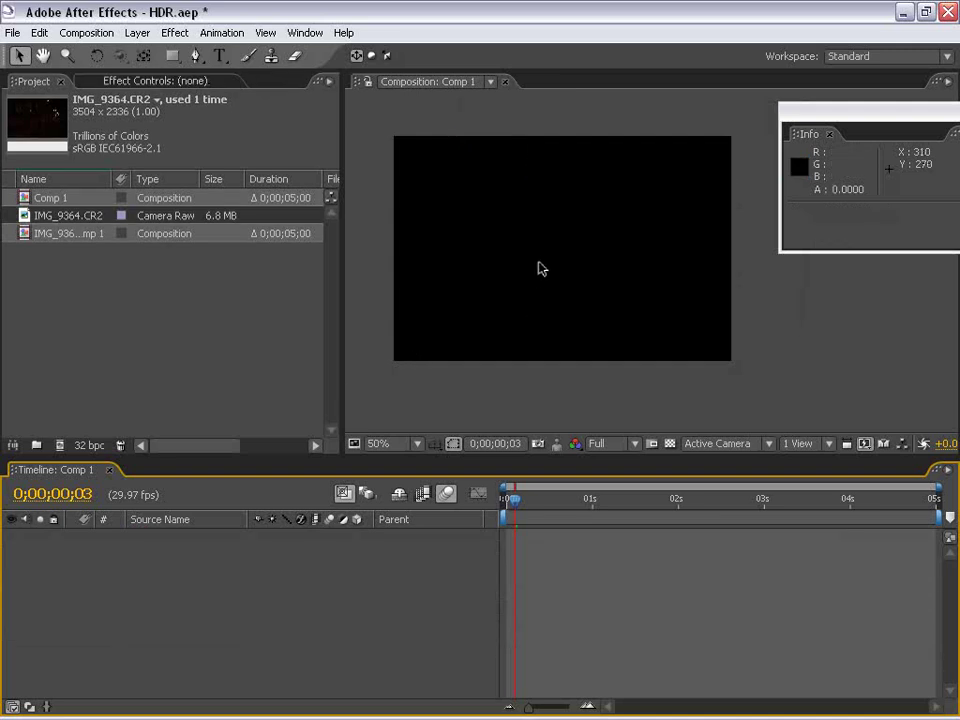
left_click_drag(541, 245, 562, 271)
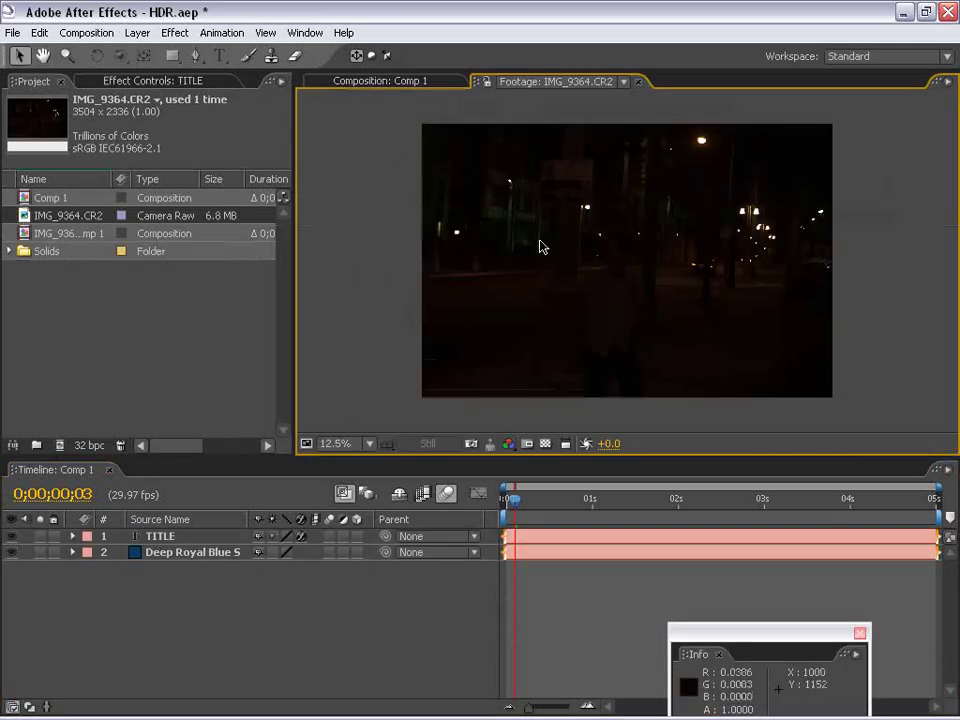
left_click(168, 344)
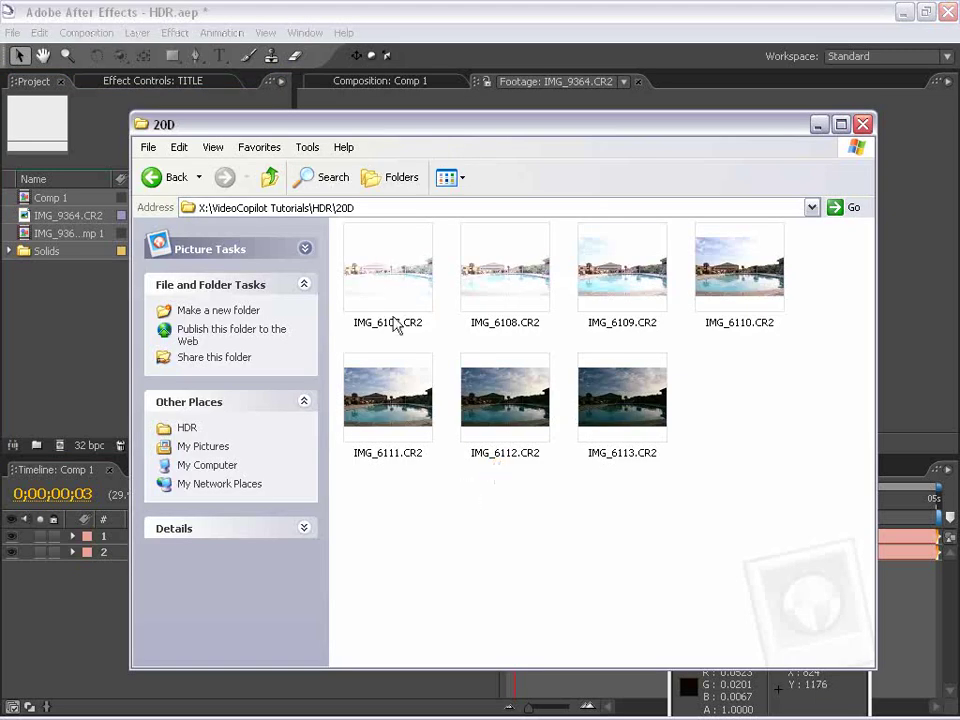
Step through pool exposures IMG_6107 to IMG_6113 in the RAW Image Viewer, then close it.
double_click(388, 272)
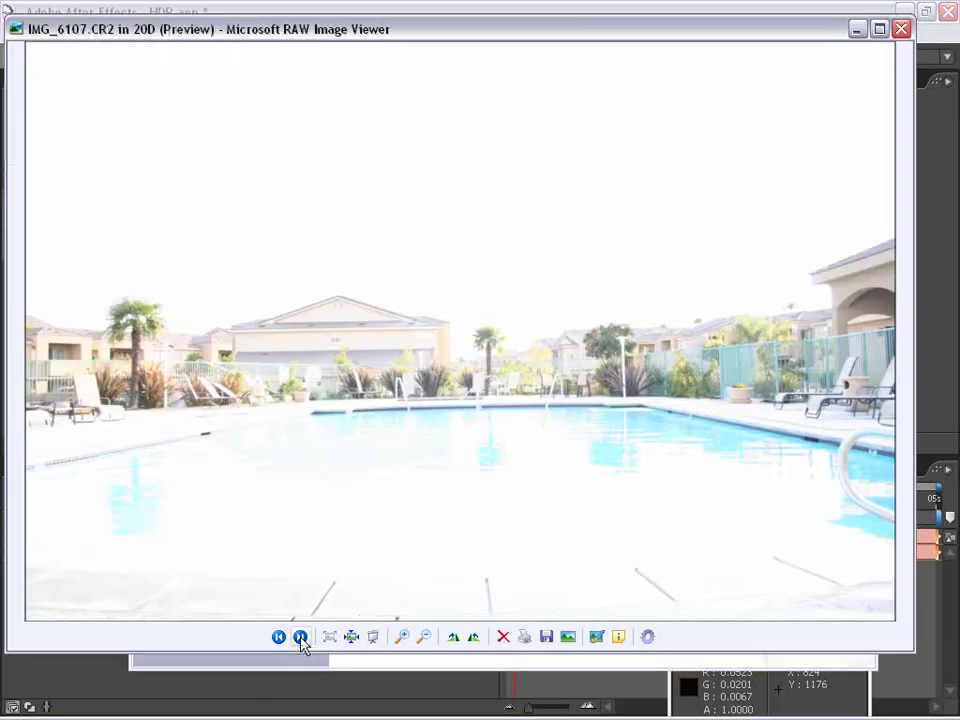
left_click(301, 637)
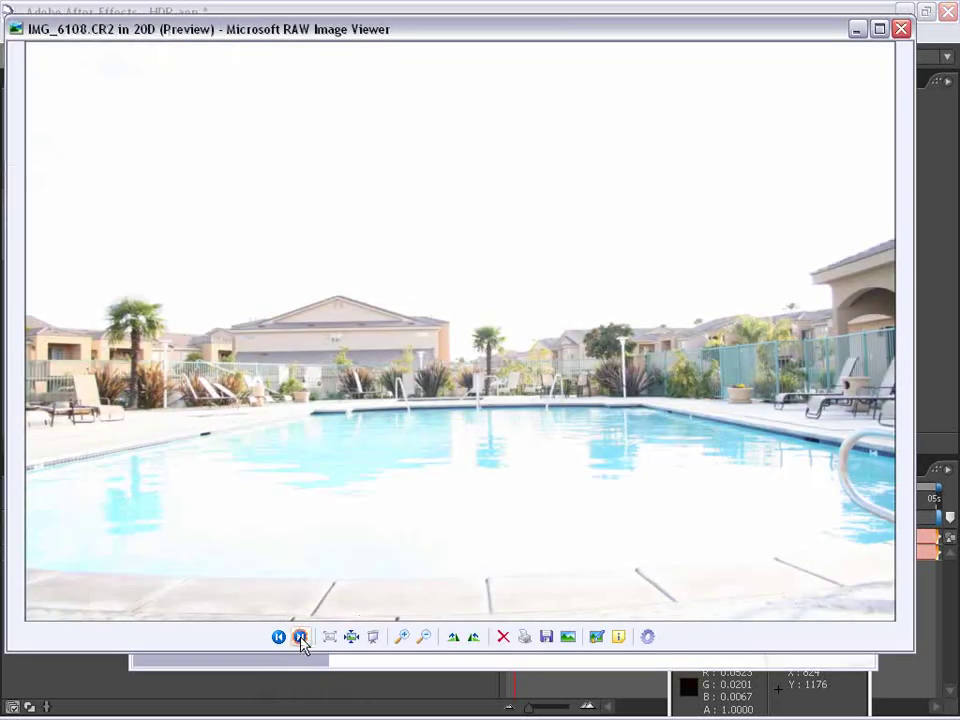
left_click(301, 637)
left_click(301, 637)
left_click(301, 637)
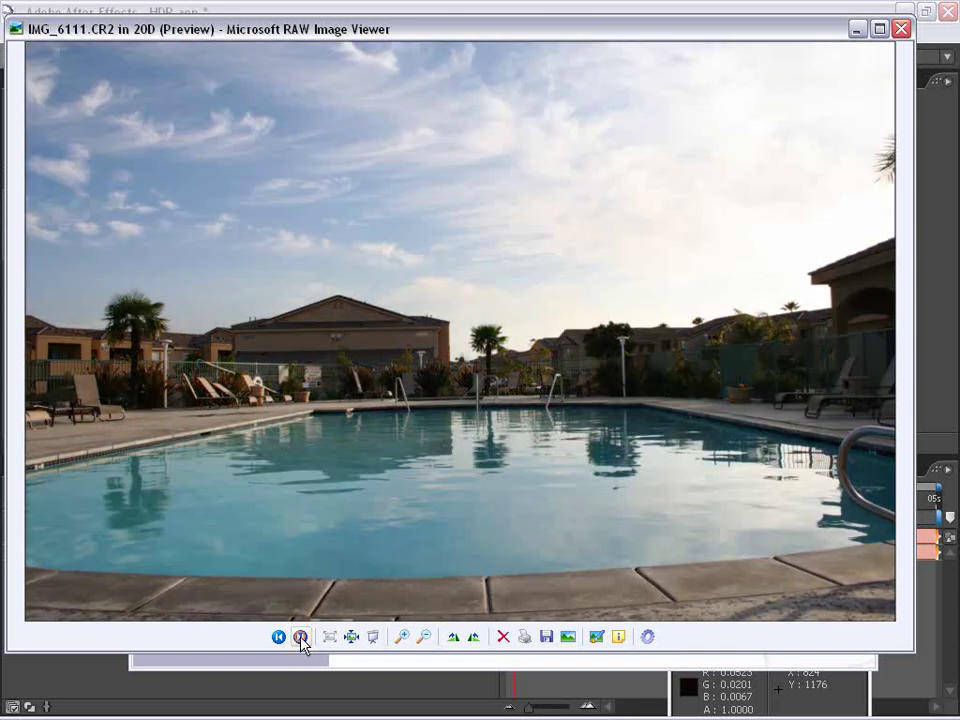
left_click(301, 637)
left_click(301, 637)
left_click(301, 637)
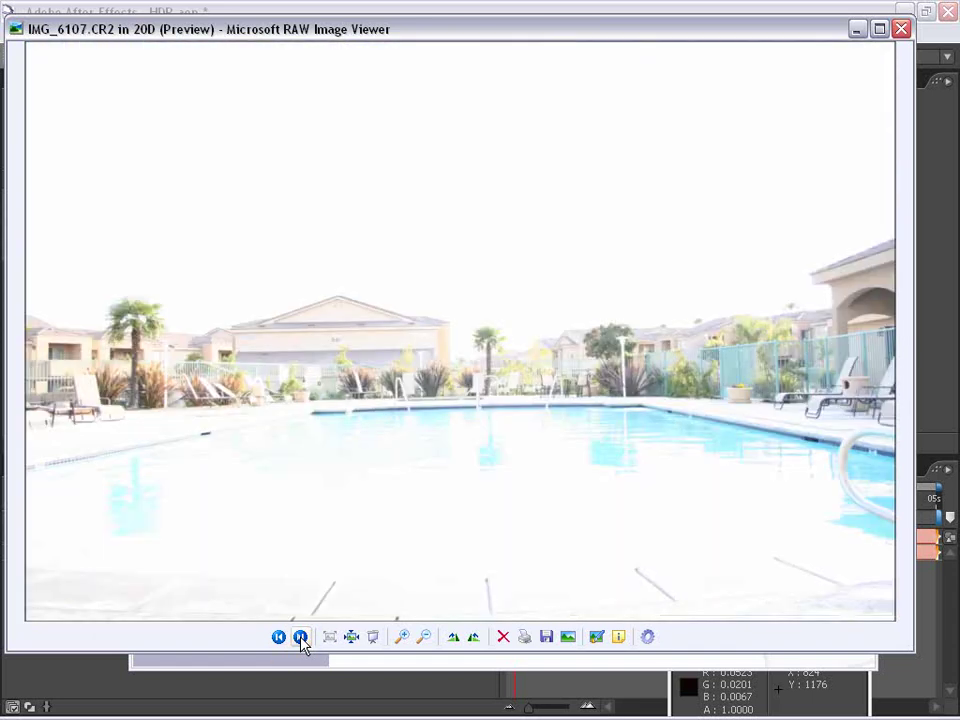
left_click(279, 637)
left_click(901, 29)
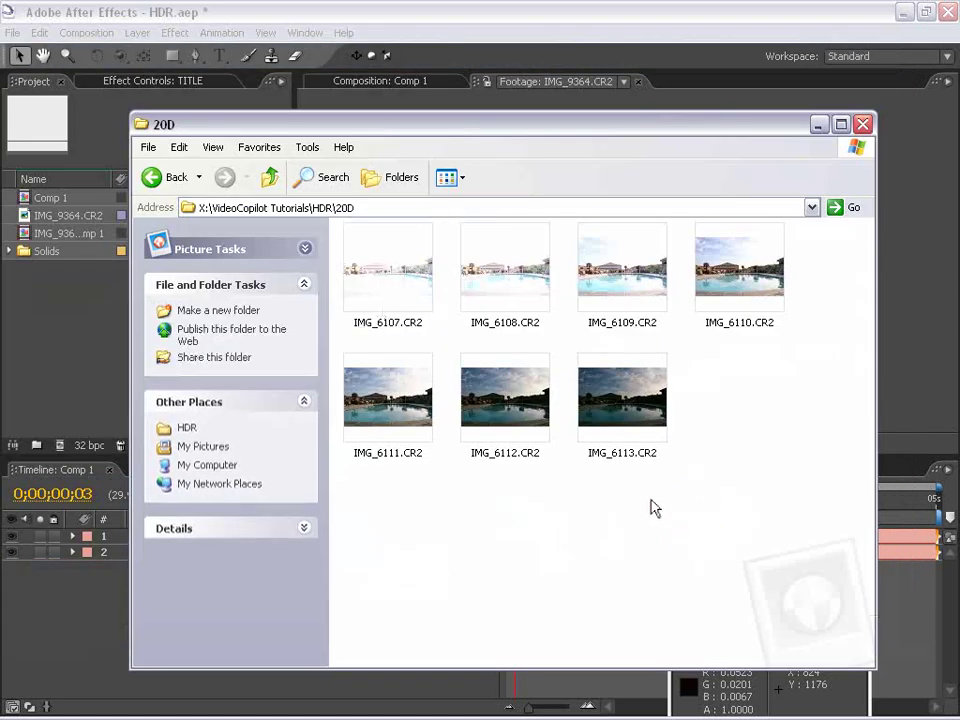
Select the exposures IMG_6108–IMG_6113 one by one, then box-select all seven files.
left_click_drag(789, 489, 386, 240)
left_click(519, 521)
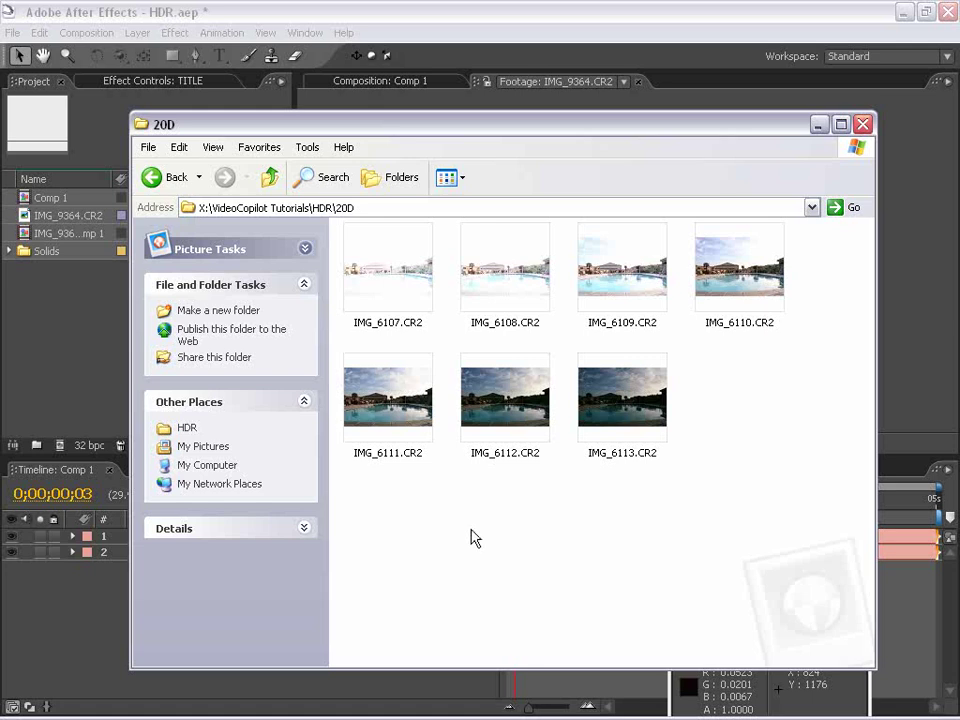
left_click(504, 405)
left_click(388, 398)
left_click(741, 277)
left_click(622, 265)
left_click(506, 255)
left_click(420, 405)
left_click(505, 400)
left_click(645, 418)
left_click(793, 536)
left_click_drag(793, 536, 375, 294)
left_click_drag(829, 531, 380, 290)
left_click(771, 519)
left_click_drag(771, 519, 380, 290)
Clear the Explorer file selection and switch over to Photoshop.
left_click(527, 536)
key("alt+Tab")
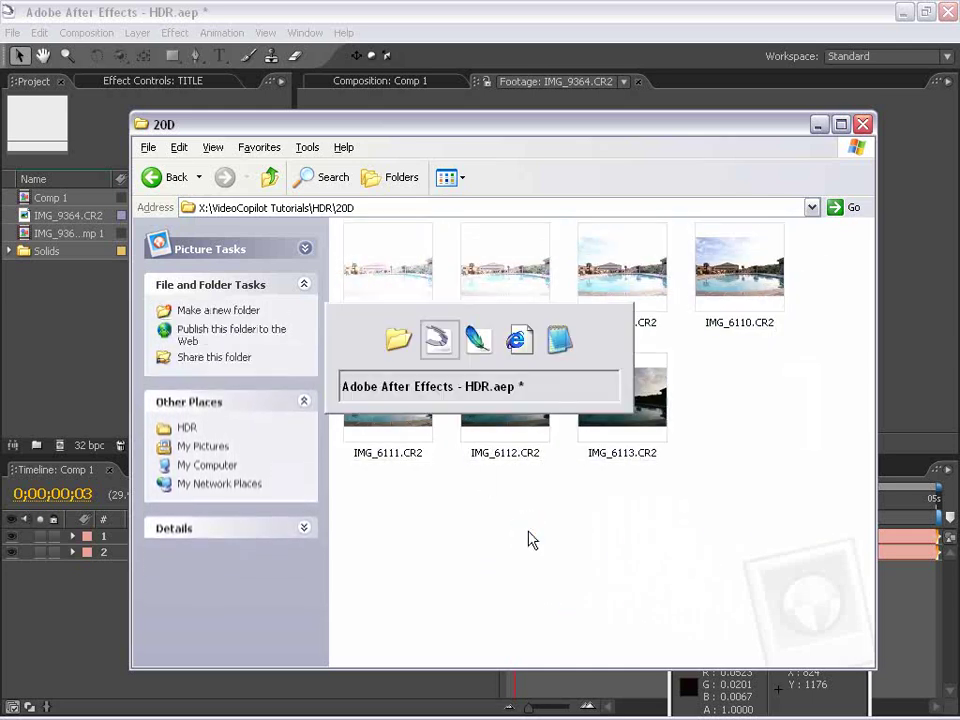
key("alt+Tab")
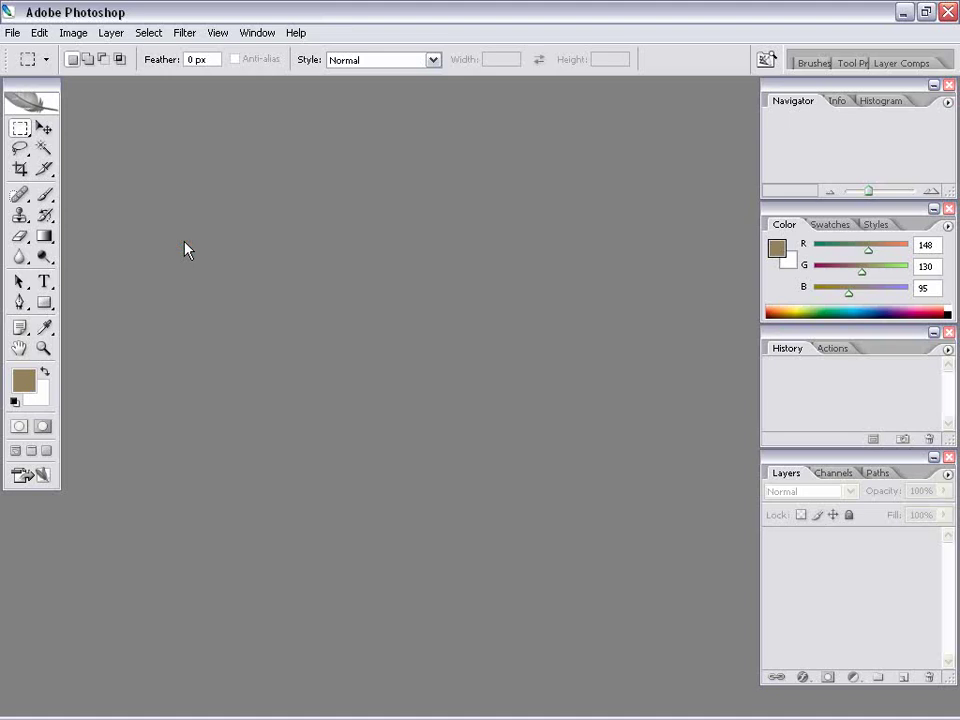
Load the seven exposures IMG_6107–IMG_6113 into Merge to HDR and run the merge.
left_click(12, 32)
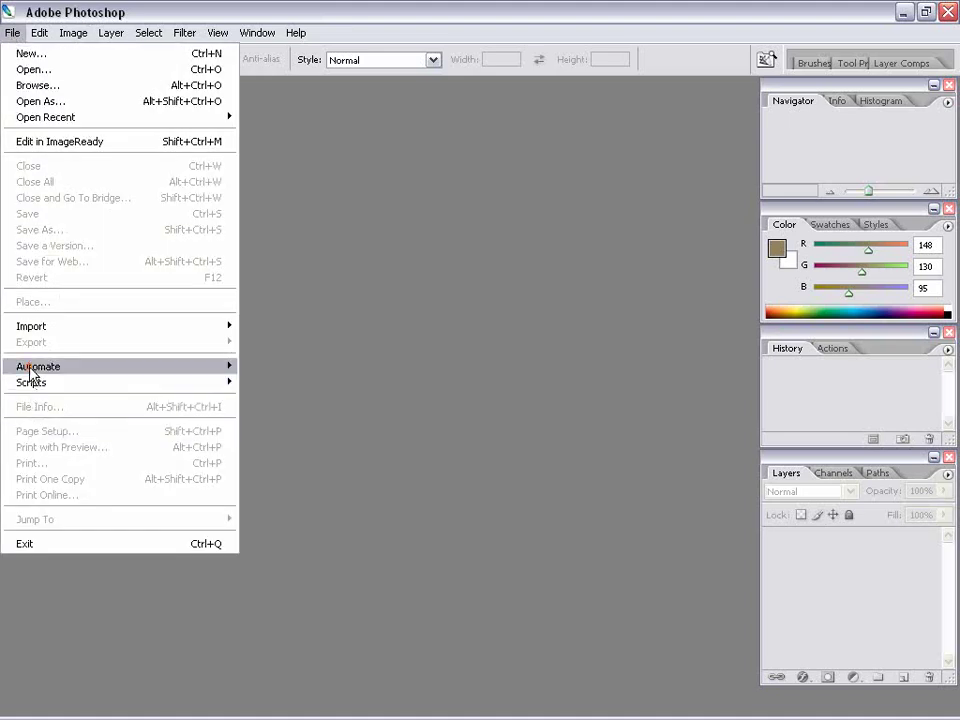
mouse_move(40, 368)
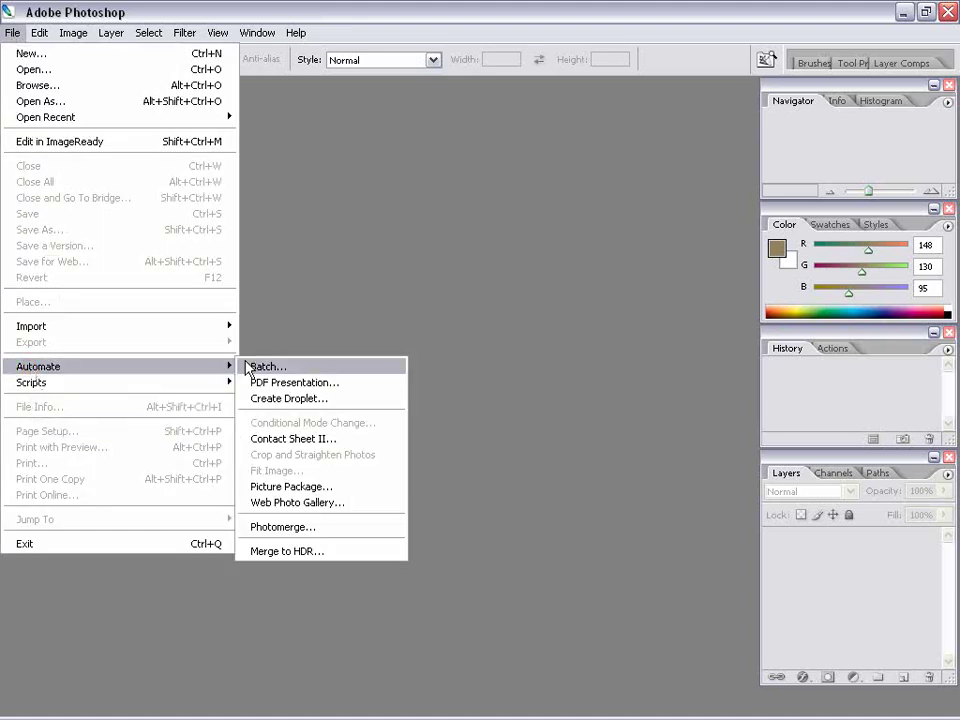
left_click(315, 553)
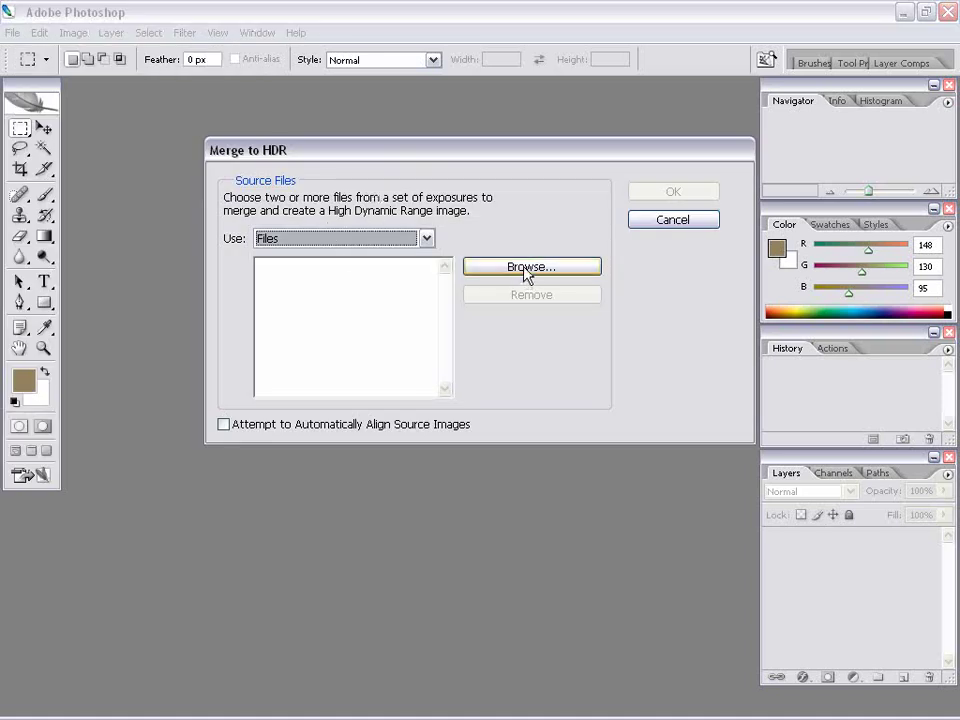
left_click(527, 272)
left_click_drag(245, 292, 150, 75)
left_click_drag(207, 226, 133, 71)
left_click(525, 530)
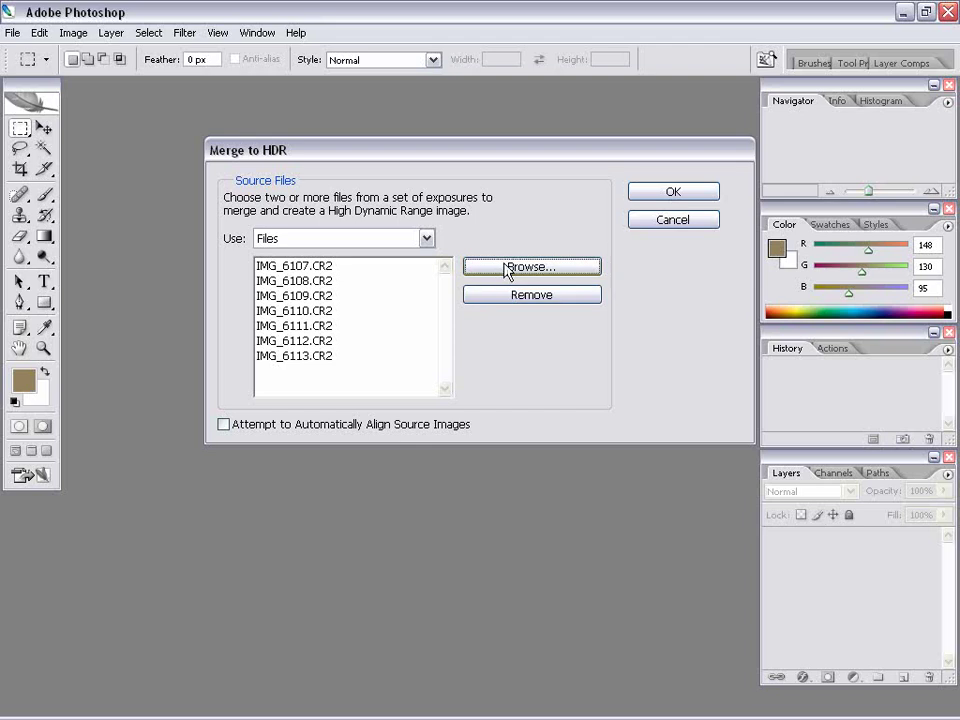
left_click(677, 197)
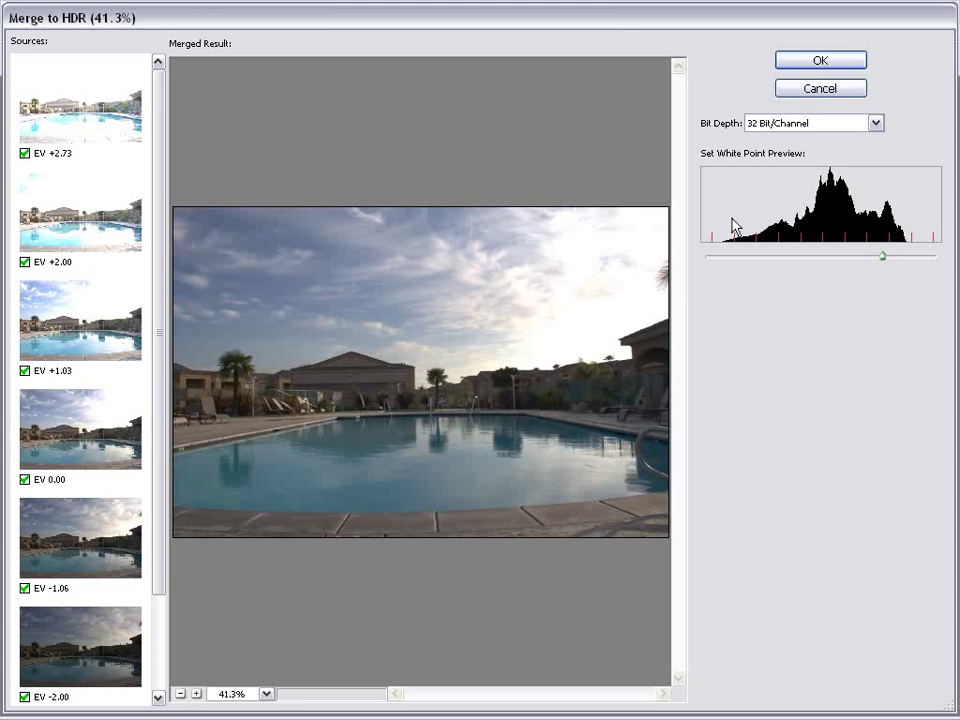
Lower the white point preview to brighten the pool, then accept to create Untitled HDR 00.
left_click_drag(883, 257, 863, 258)
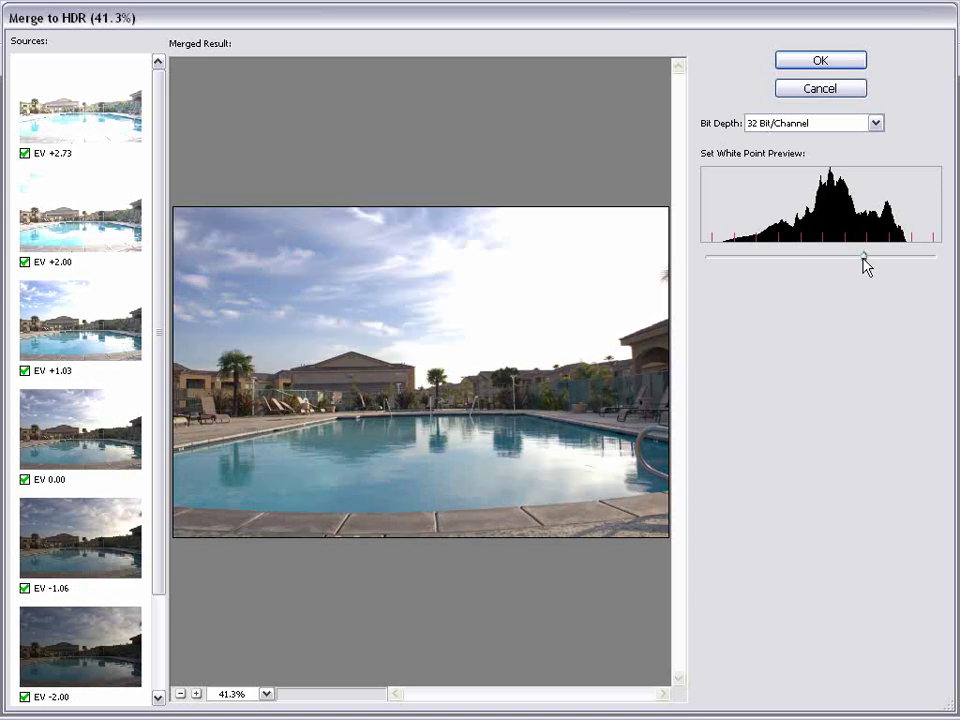
left_click(793, 60)
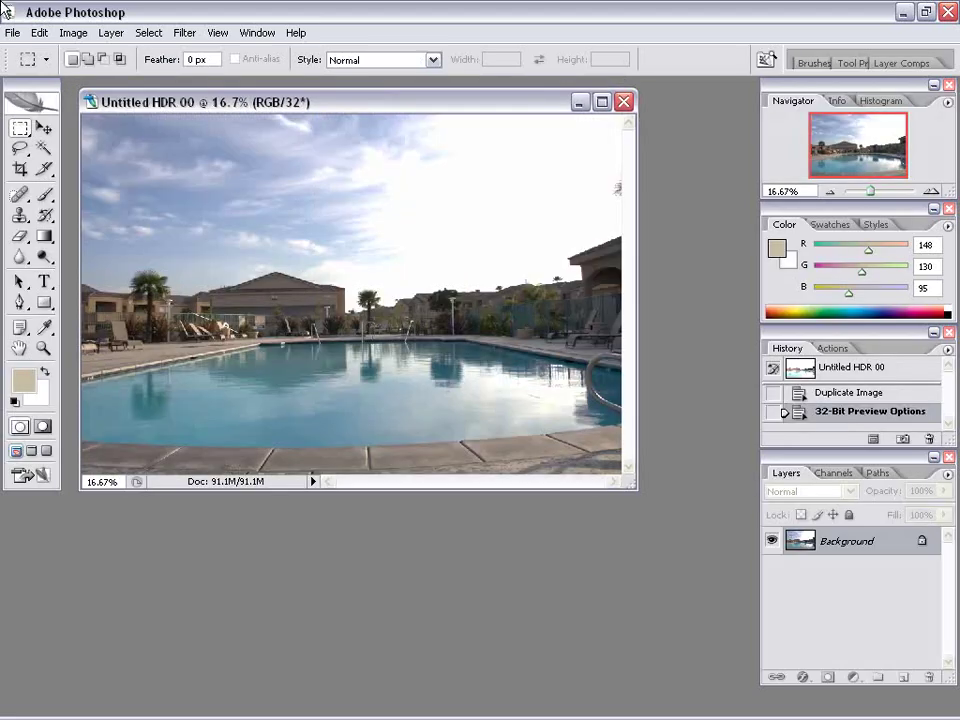
Save a copy of the HDR image in OpenEXR format as pool_01.exr.
left_click(12, 32)
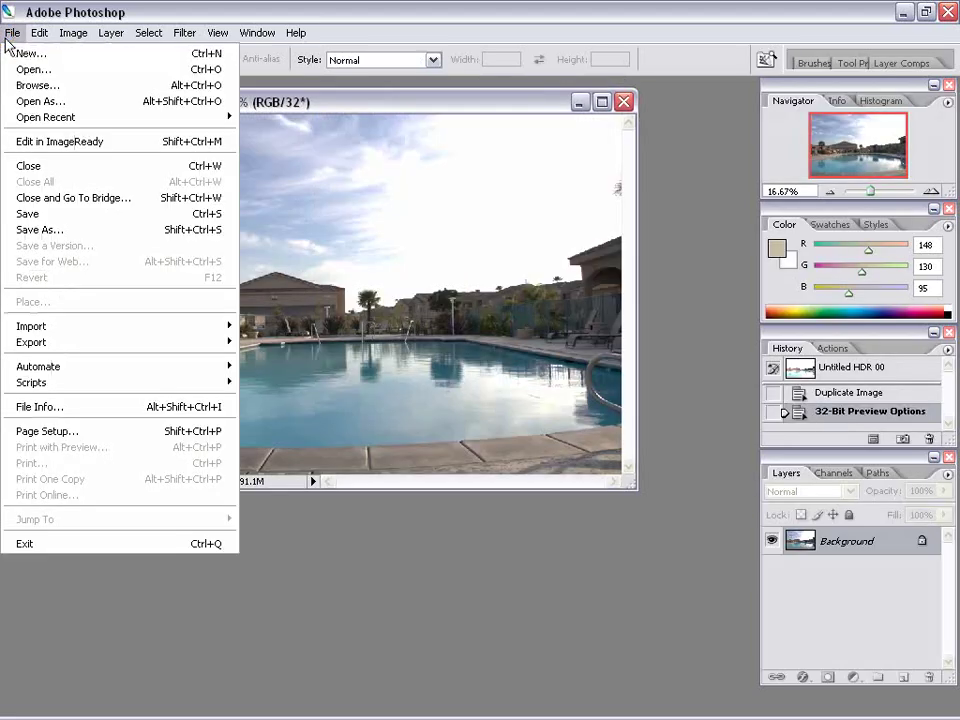
left_click(52, 241)
left_click(210, 372)
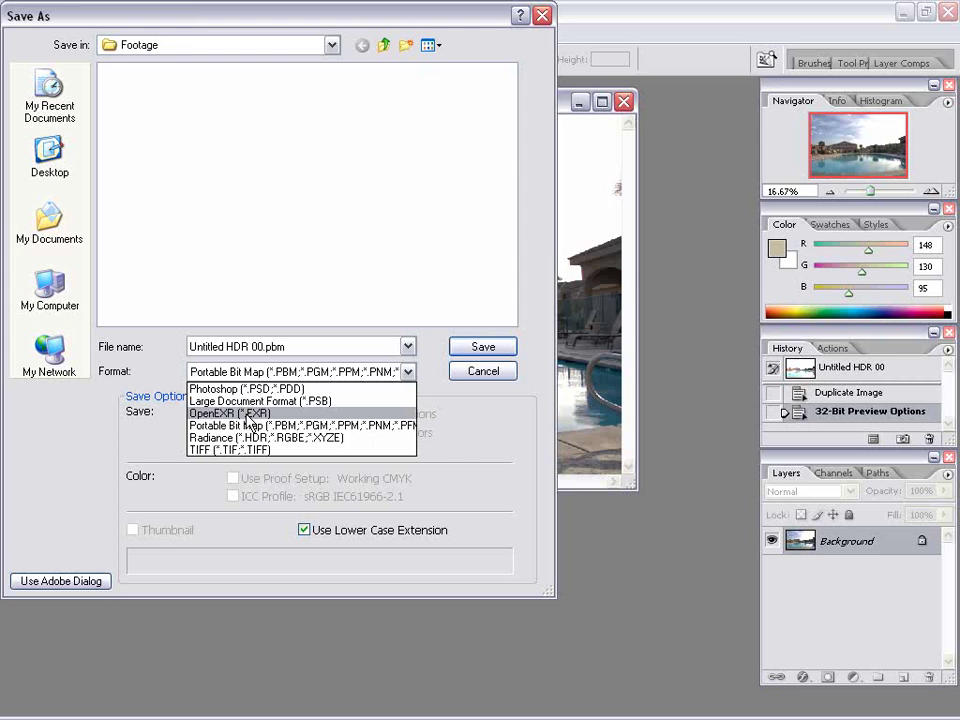
left_click(250, 413)
left_click(238, 414)
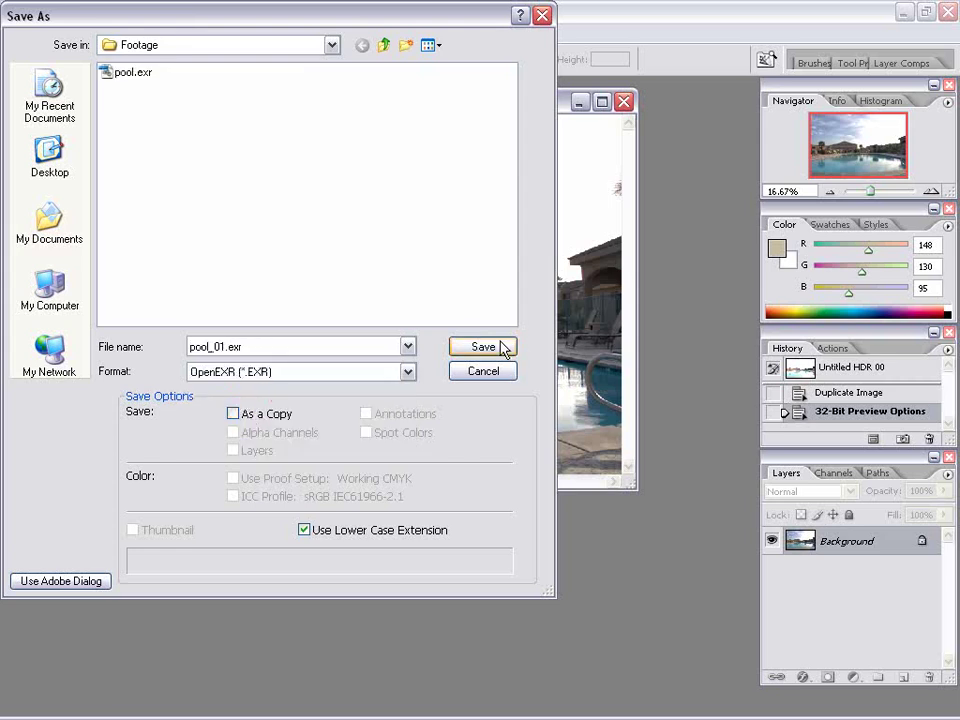
left_click(484, 347)
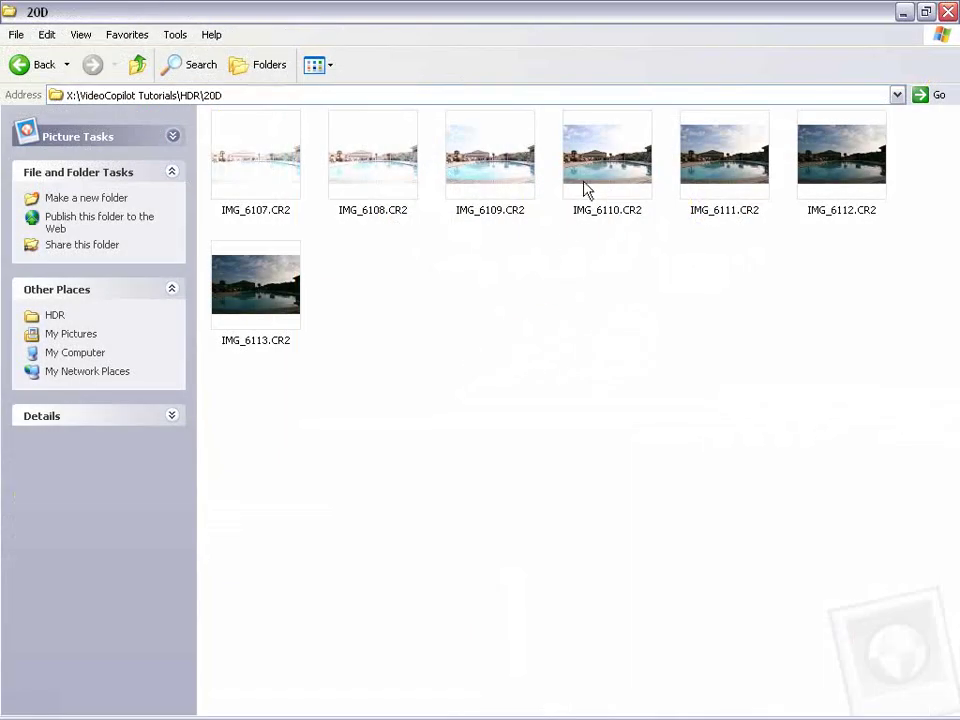
Preview IMG_6110.CR2 in the RAW Image Viewer, close it, and switch to Internet Explorer.
double_click(588, 183)
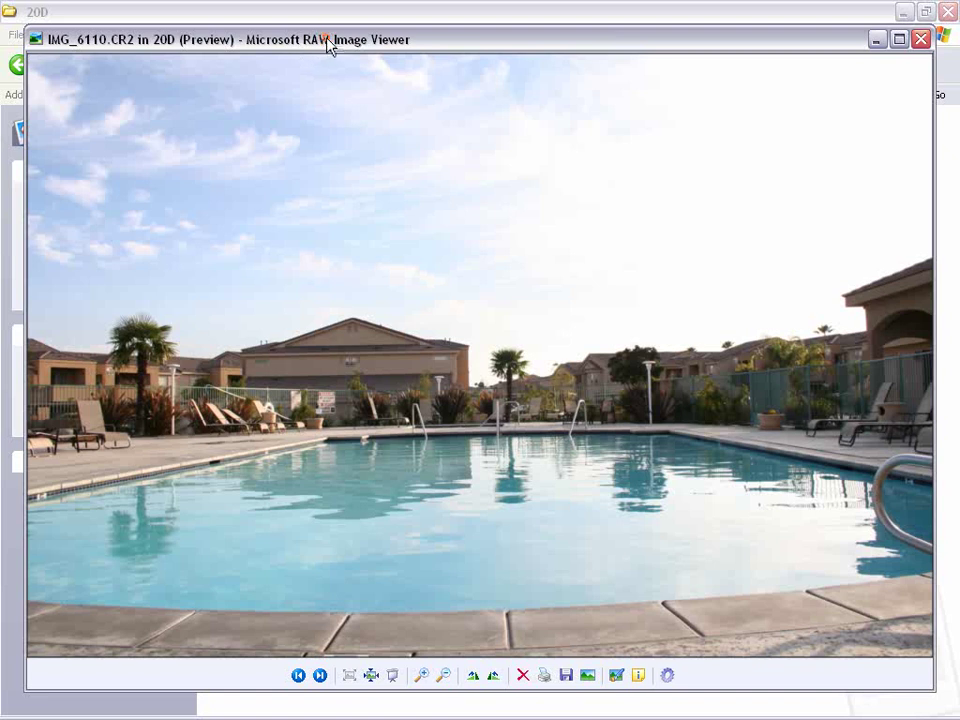
left_click_drag(125, 55, 112, 40)
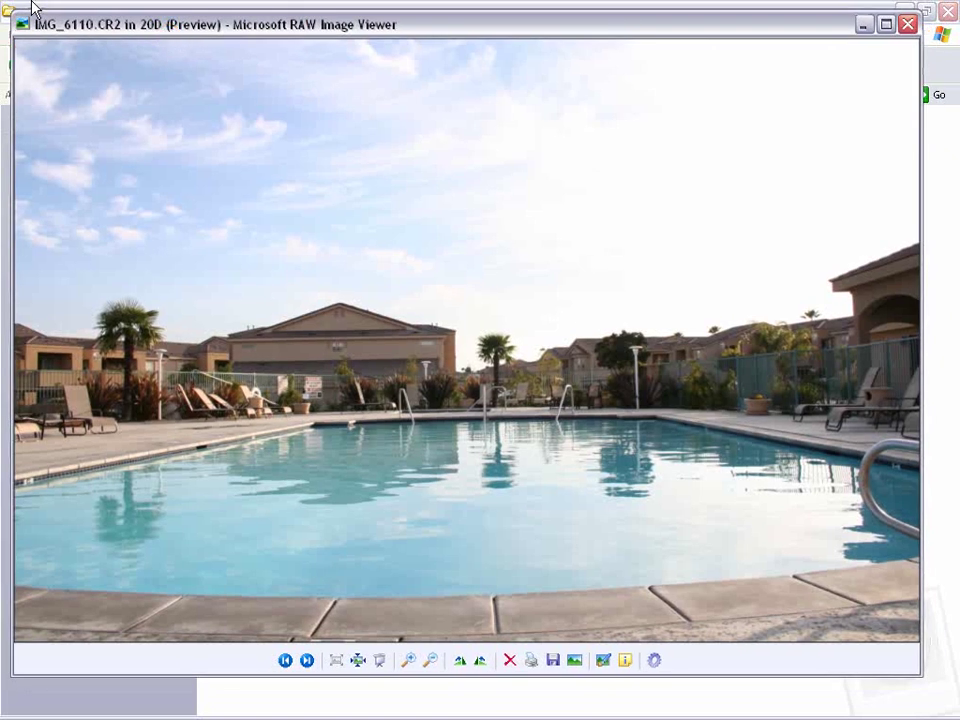
left_click(908, 24)
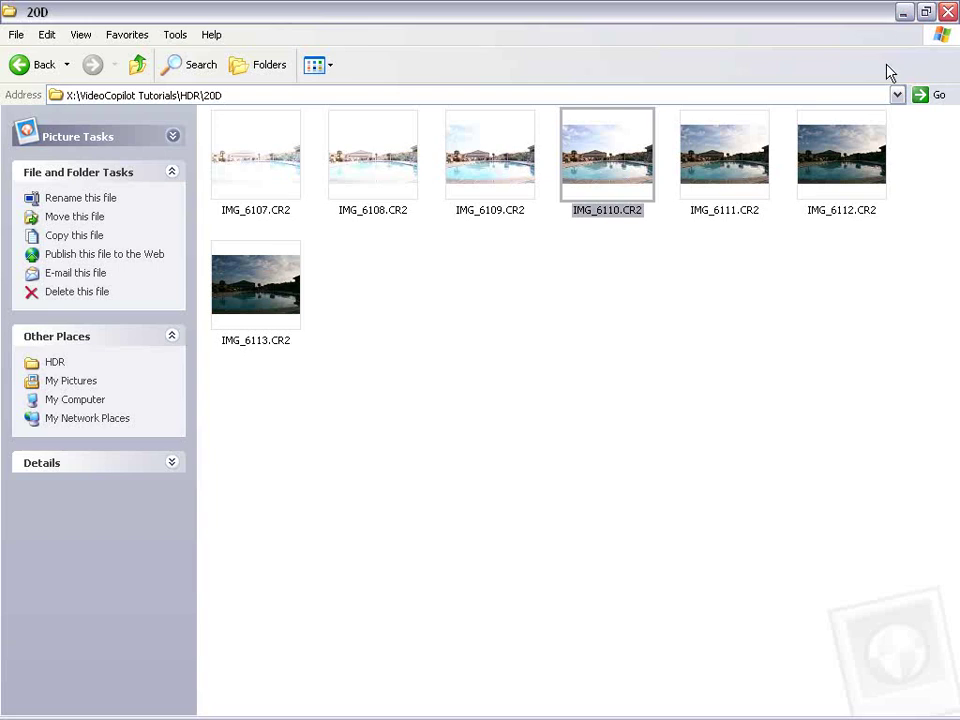
left_click(356, 409)
key("alt+Tab")
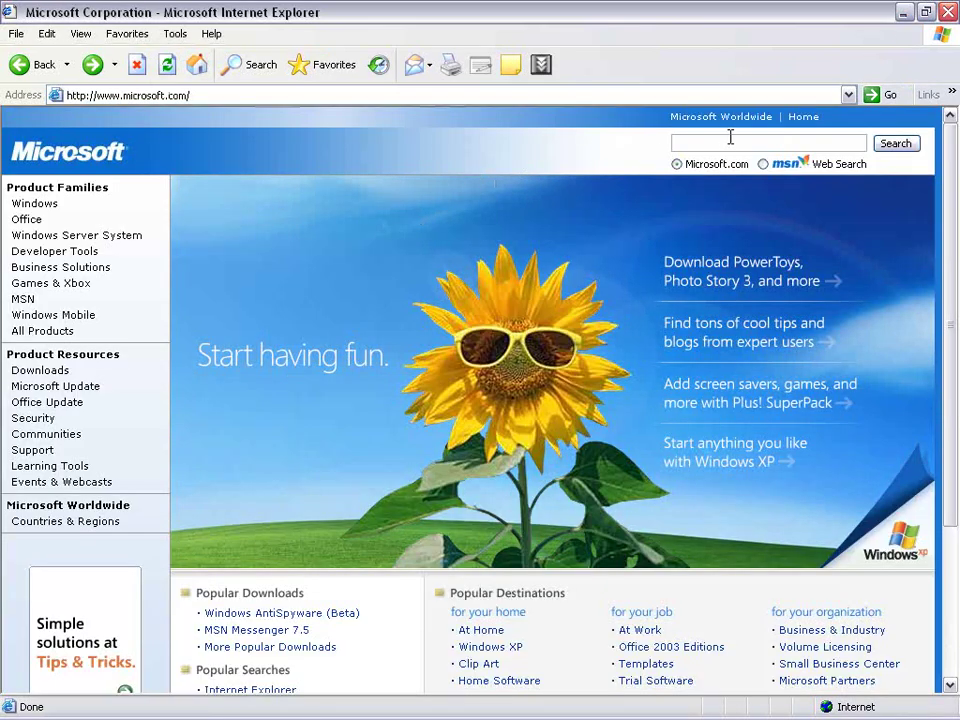
Search microsoft.com for 'raw viewer' using the autocomplete suggestion.
left_click(708, 143)
type("ra")
key("Down")
key("Return")
left_click(897, 147)
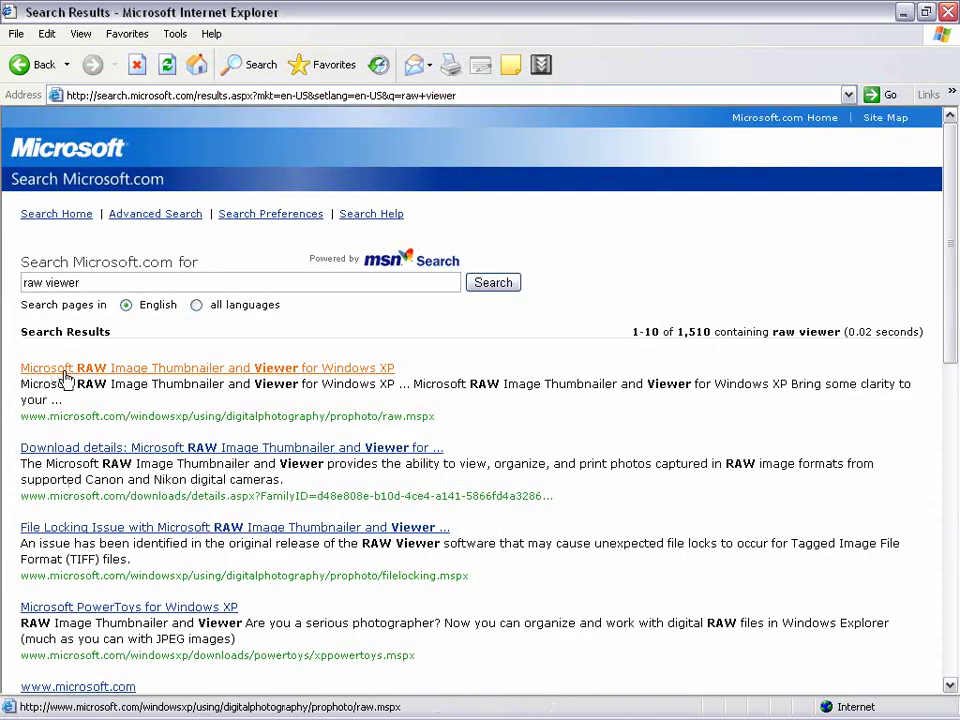